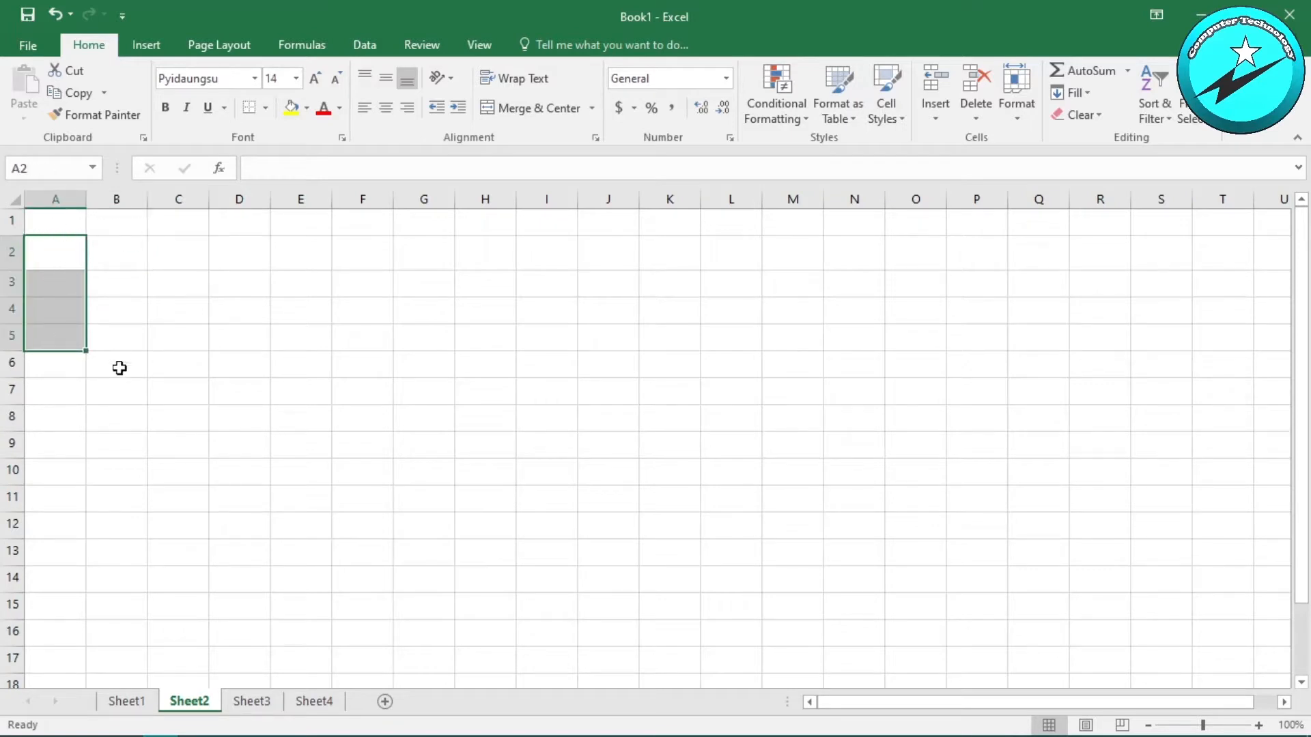
Enter Mon in cell B3 and fill the weekday series down through Fri in B7.
click(114, 282)
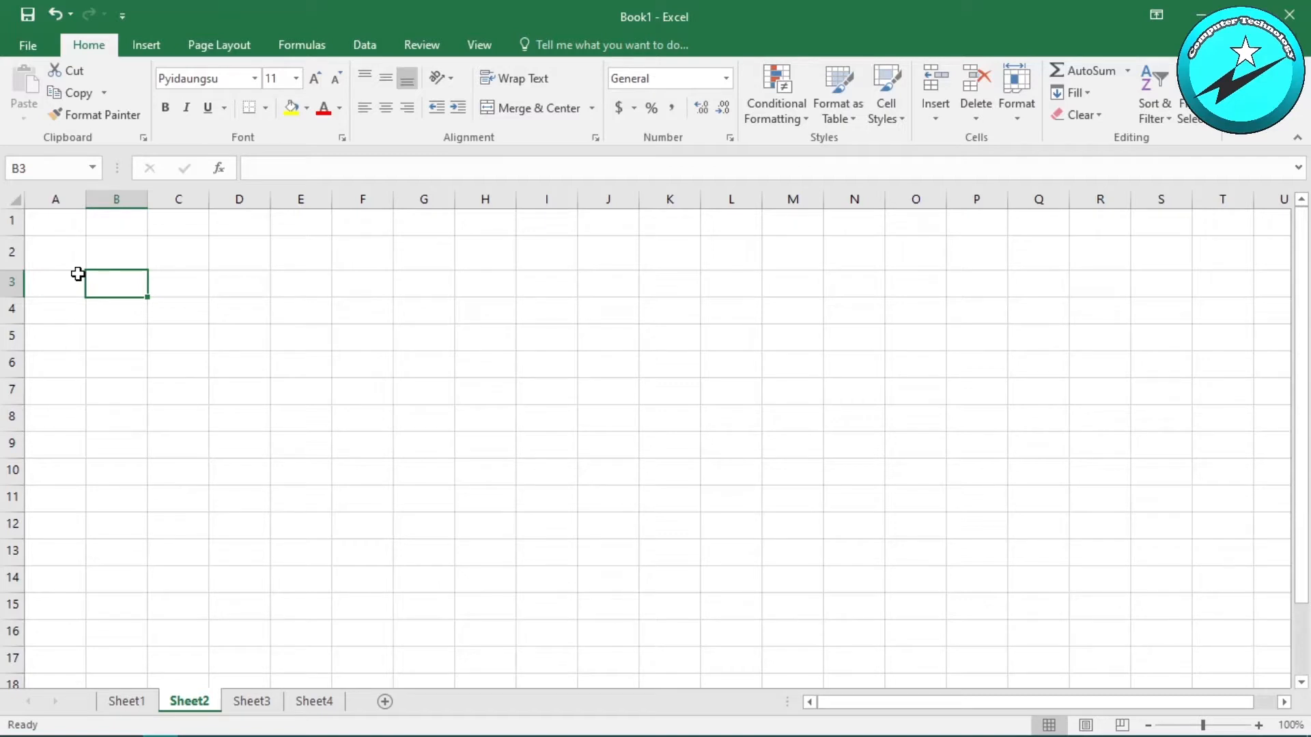
text(Mom)
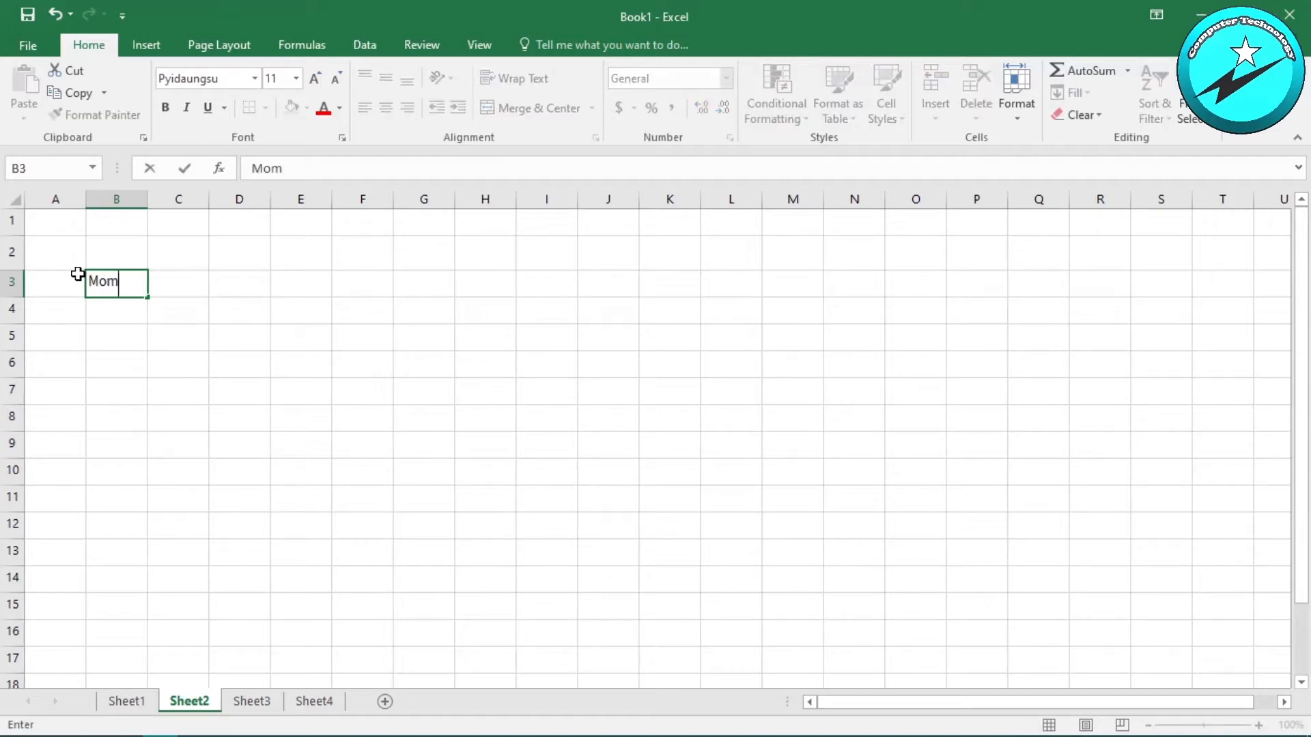
key(Return)
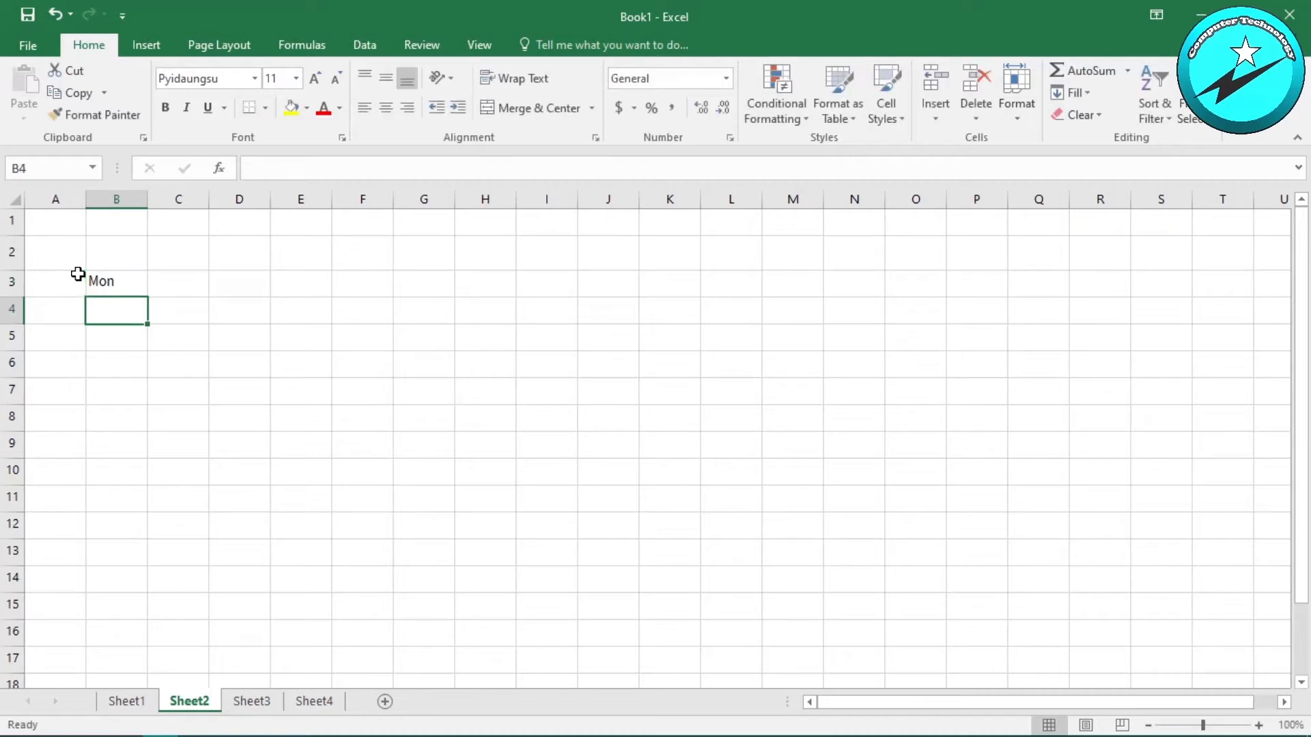
click(116, 282)
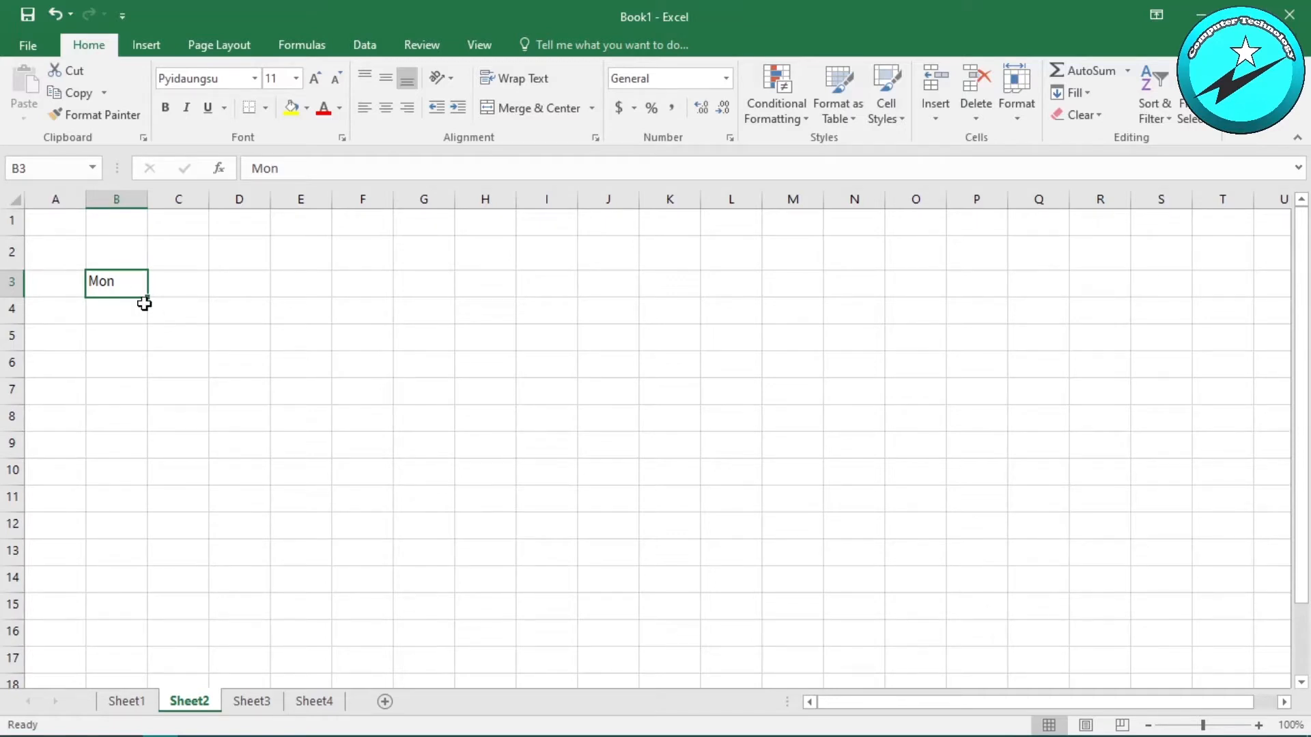
drag(150, 299, 155, 416)
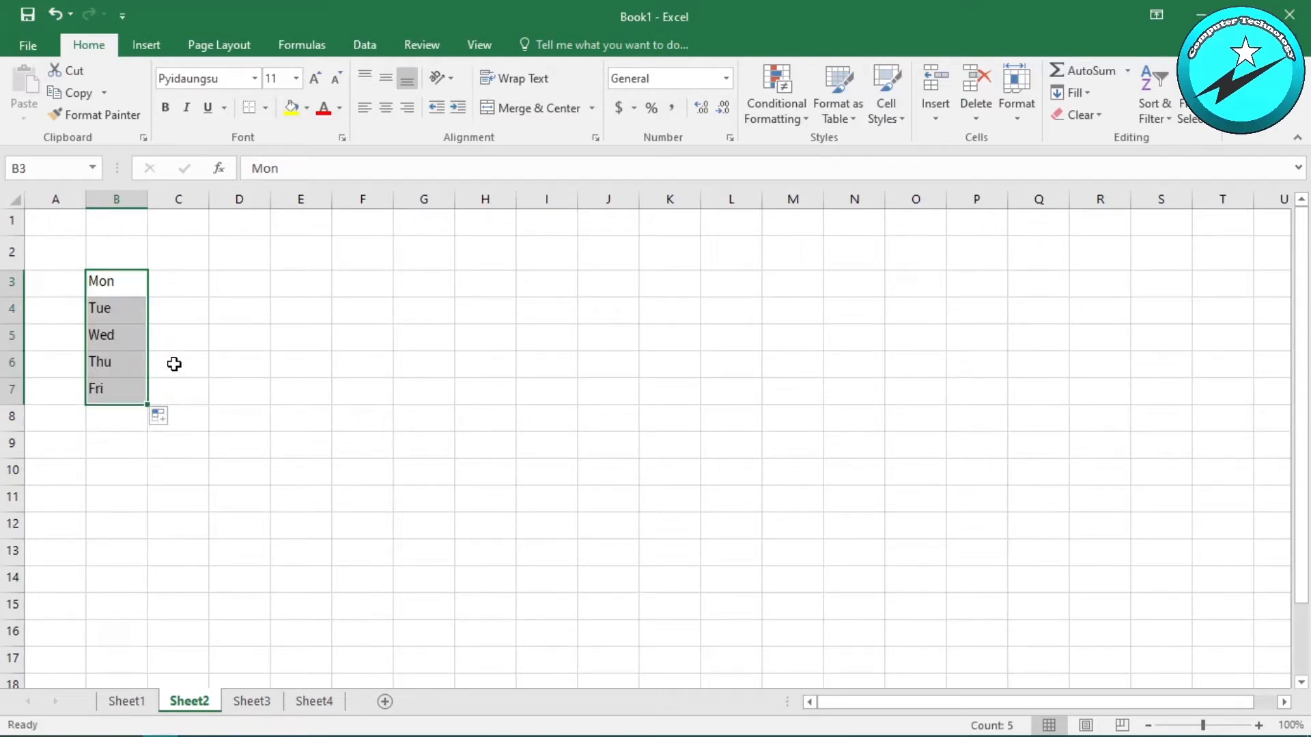
Enter the period headings 8:30-9:15 in cell C2 and 9:15-10:00 in cell D2.
click(166, 281)
click(165, 258)
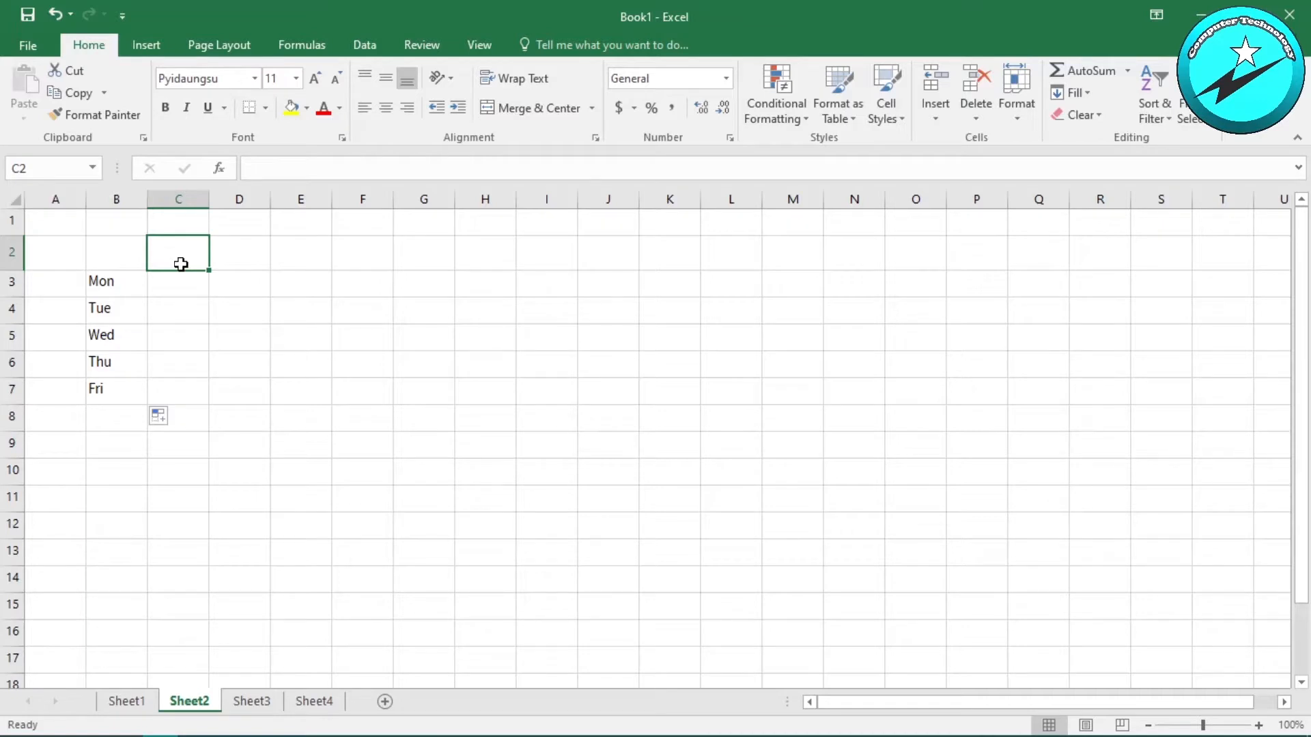
text(8)
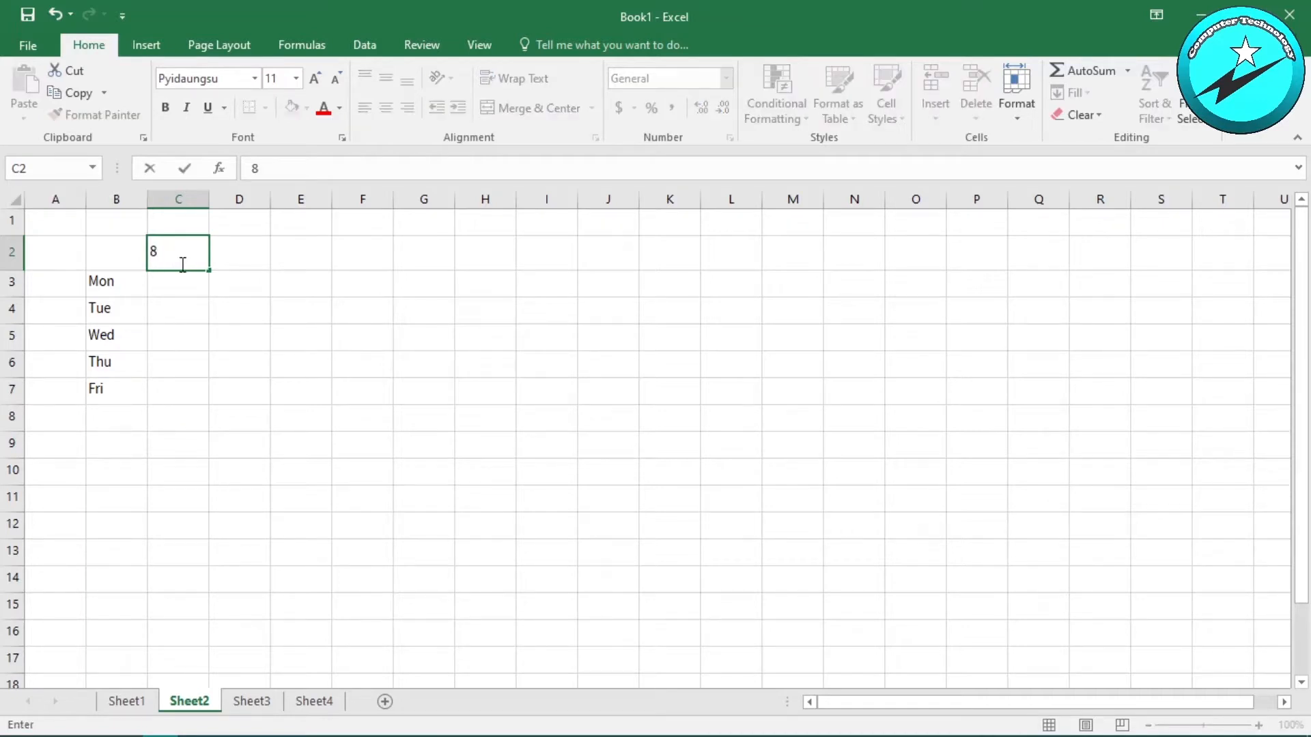
text(:30)
text(-9:15)
click(222, 264)
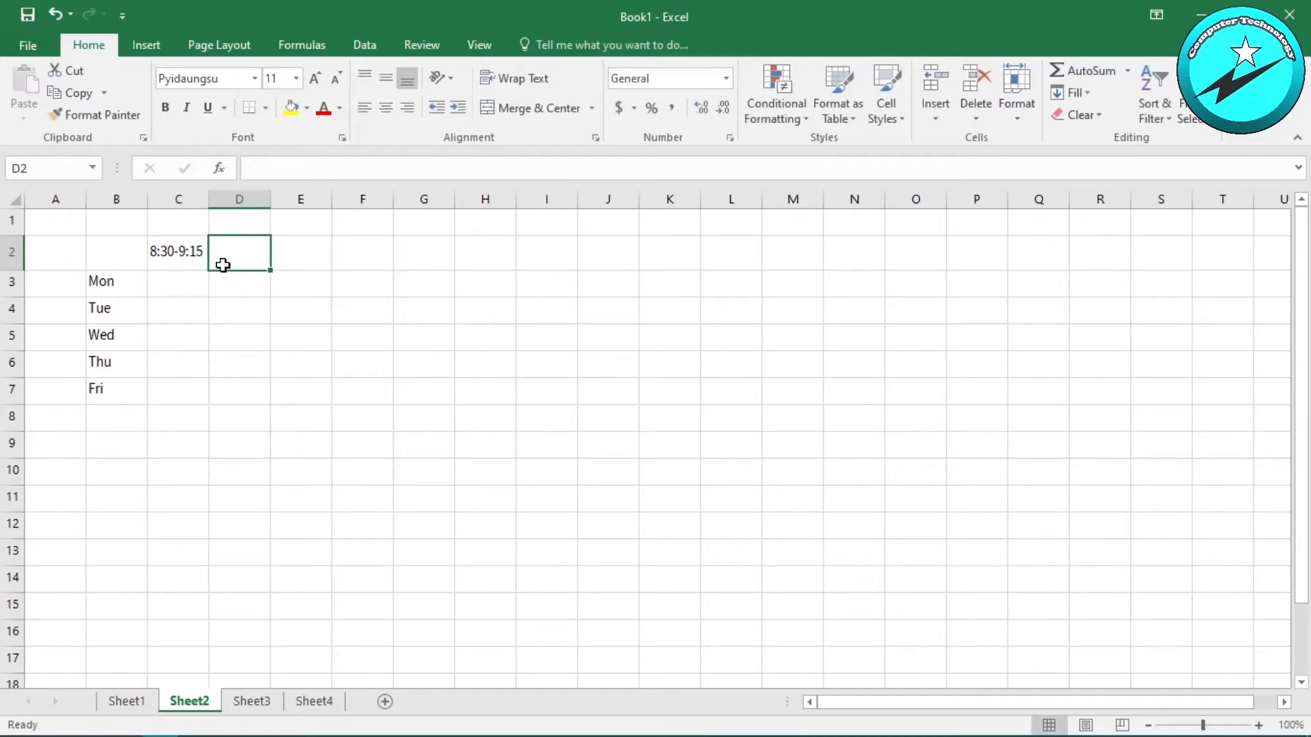
text(9)
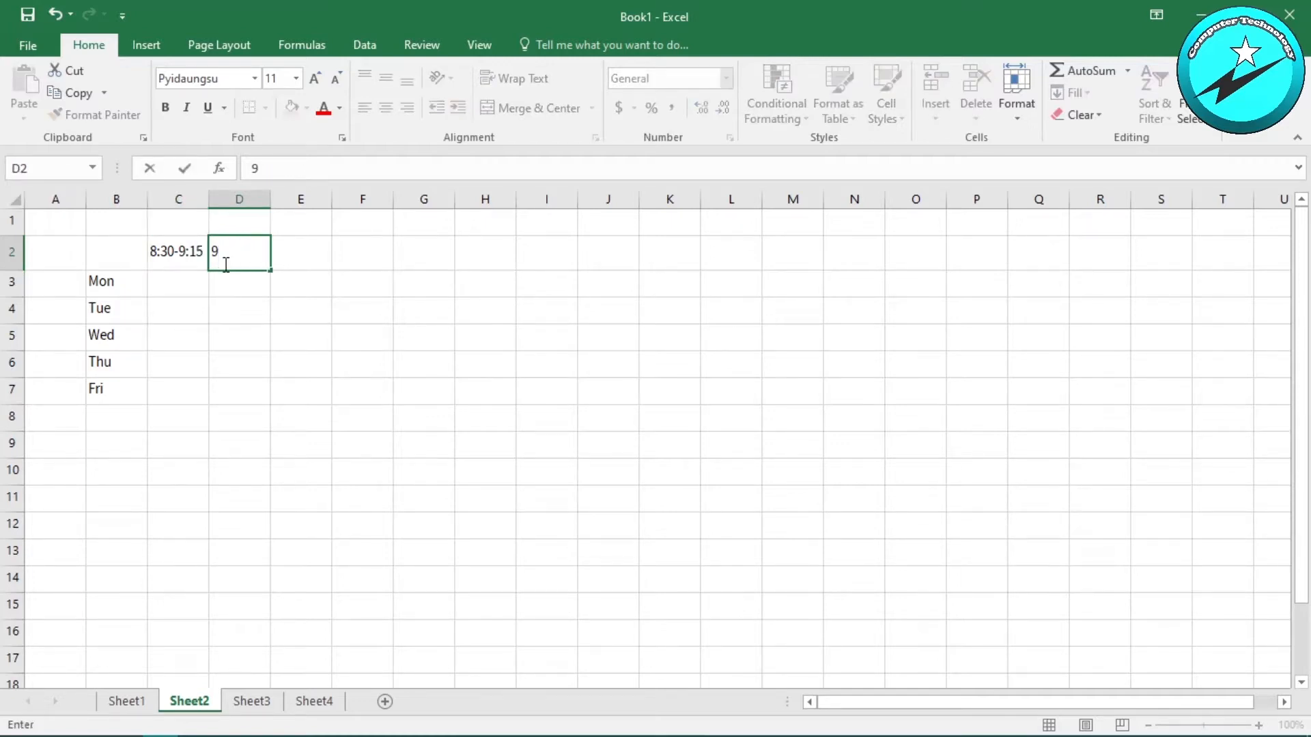
text(:15-10:00)
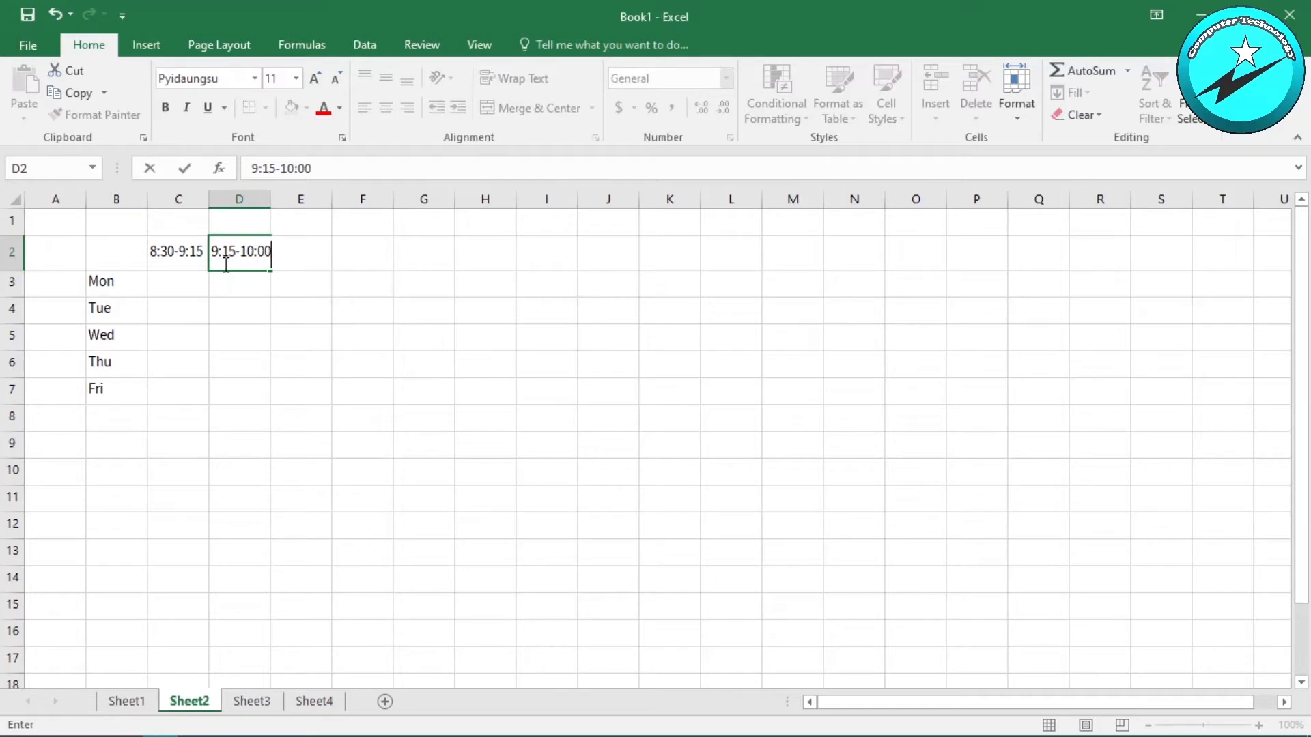
click(346, 307)
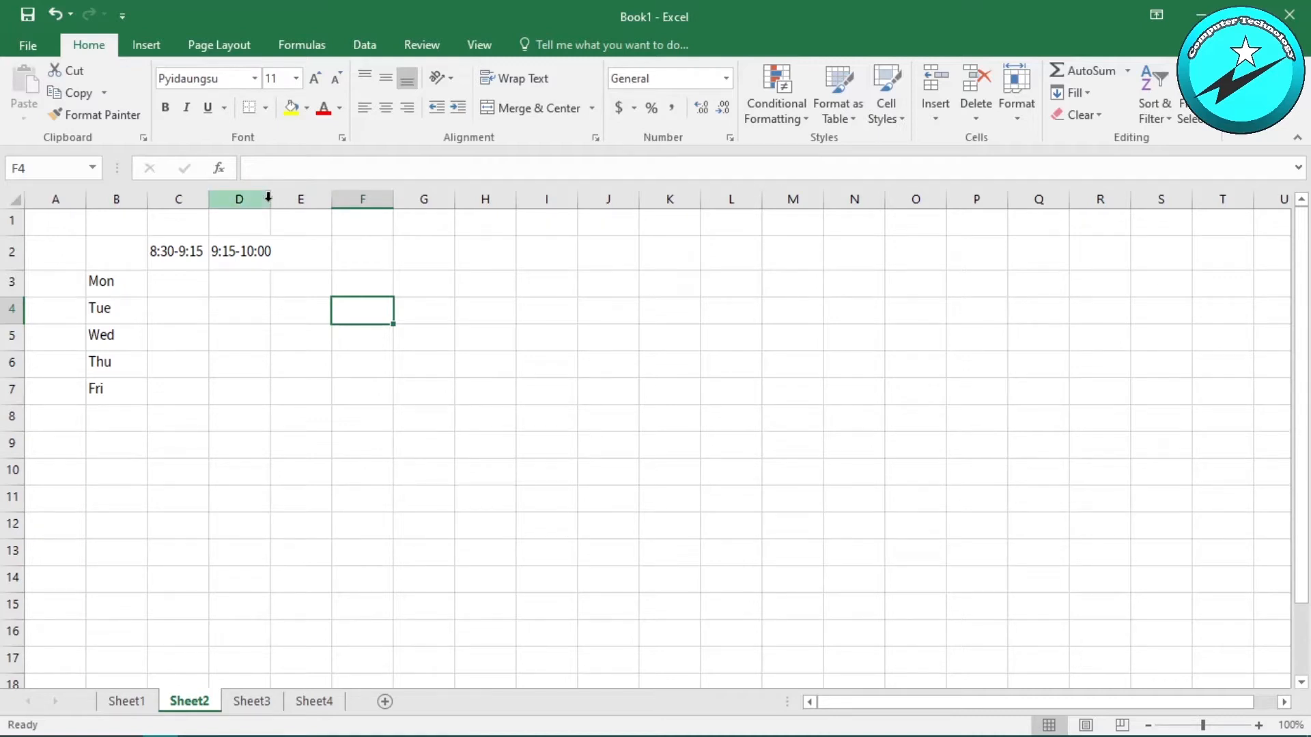
Set the width of columns C through J to 13.
drag(271, 199, 216, 207)
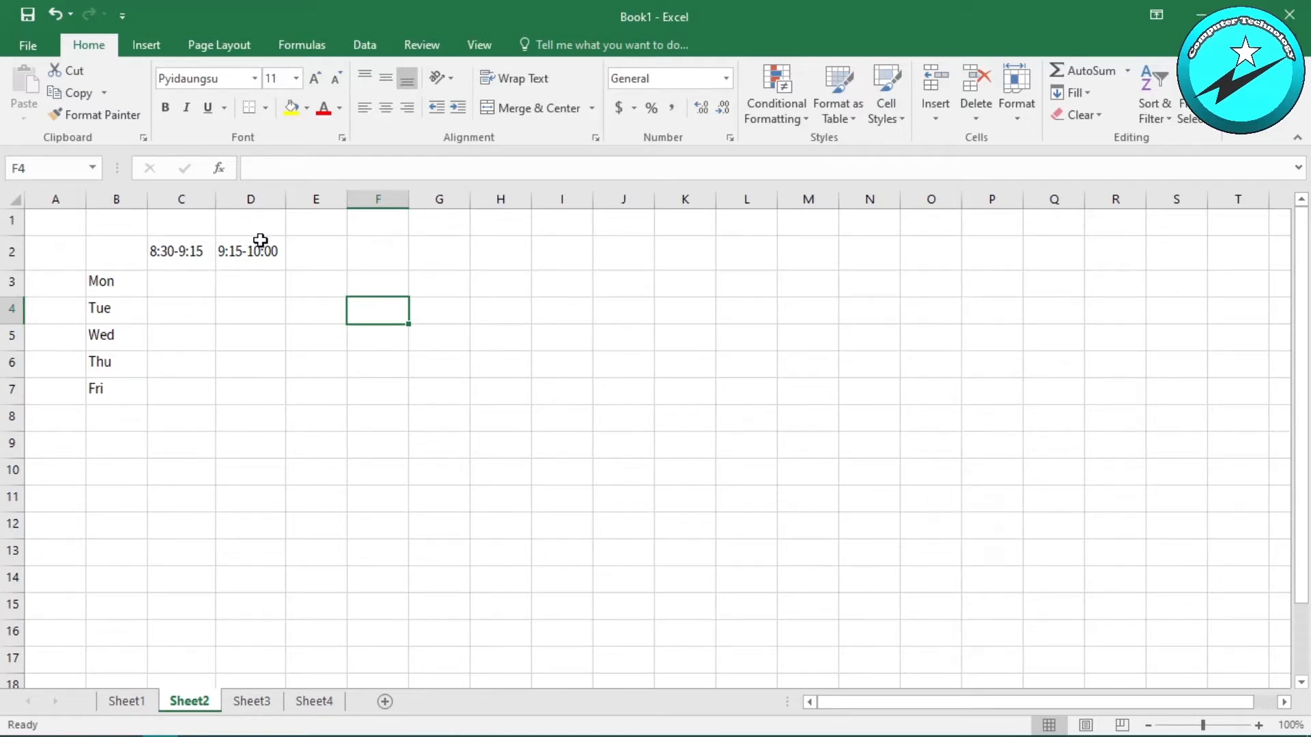
click(209, 257)
drag(210, 257, 678, 252)
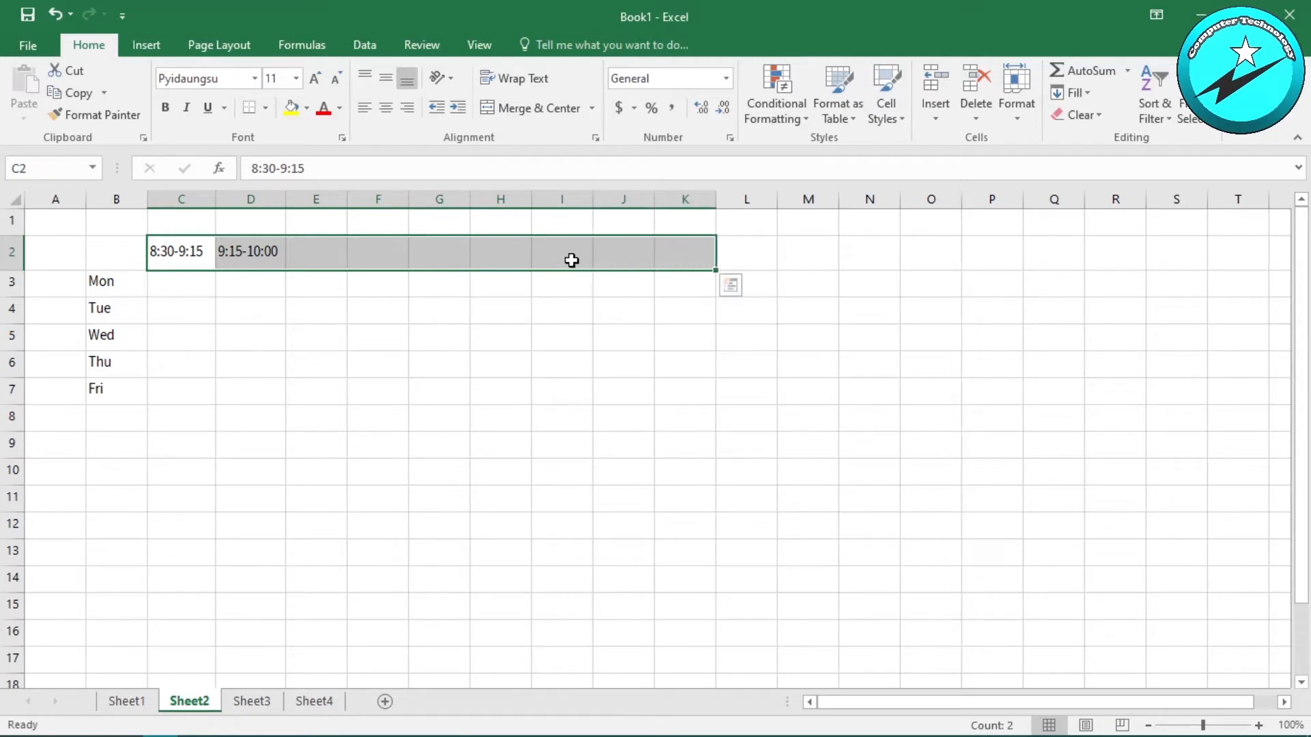
drag(182, 199, 615, 194)
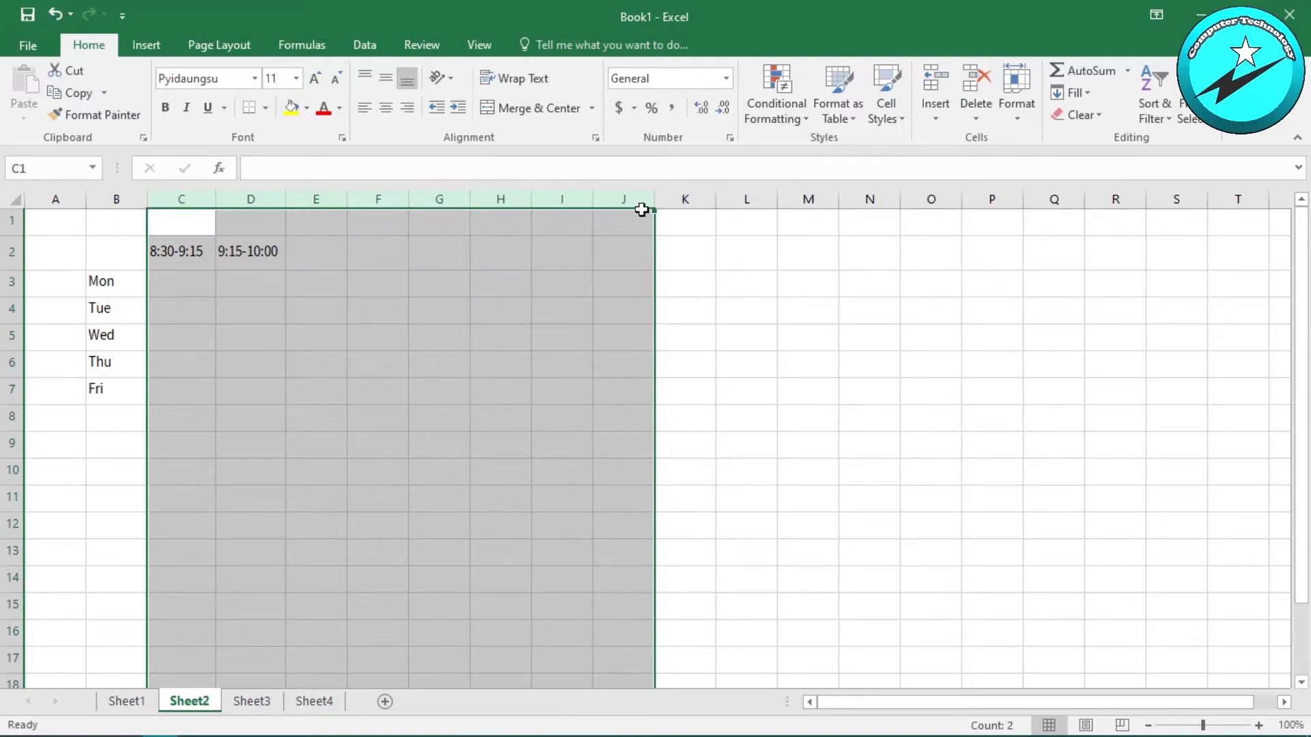
click(1015, 101)
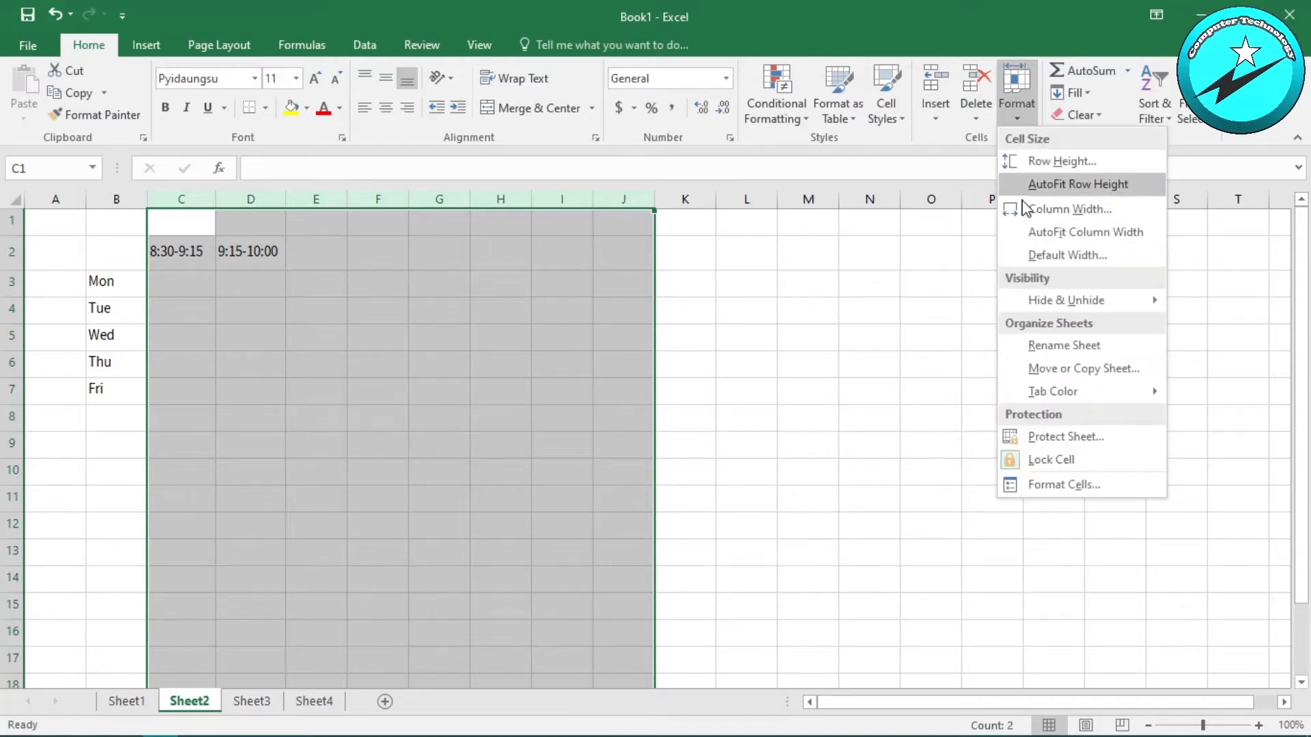
click(1043, 216)
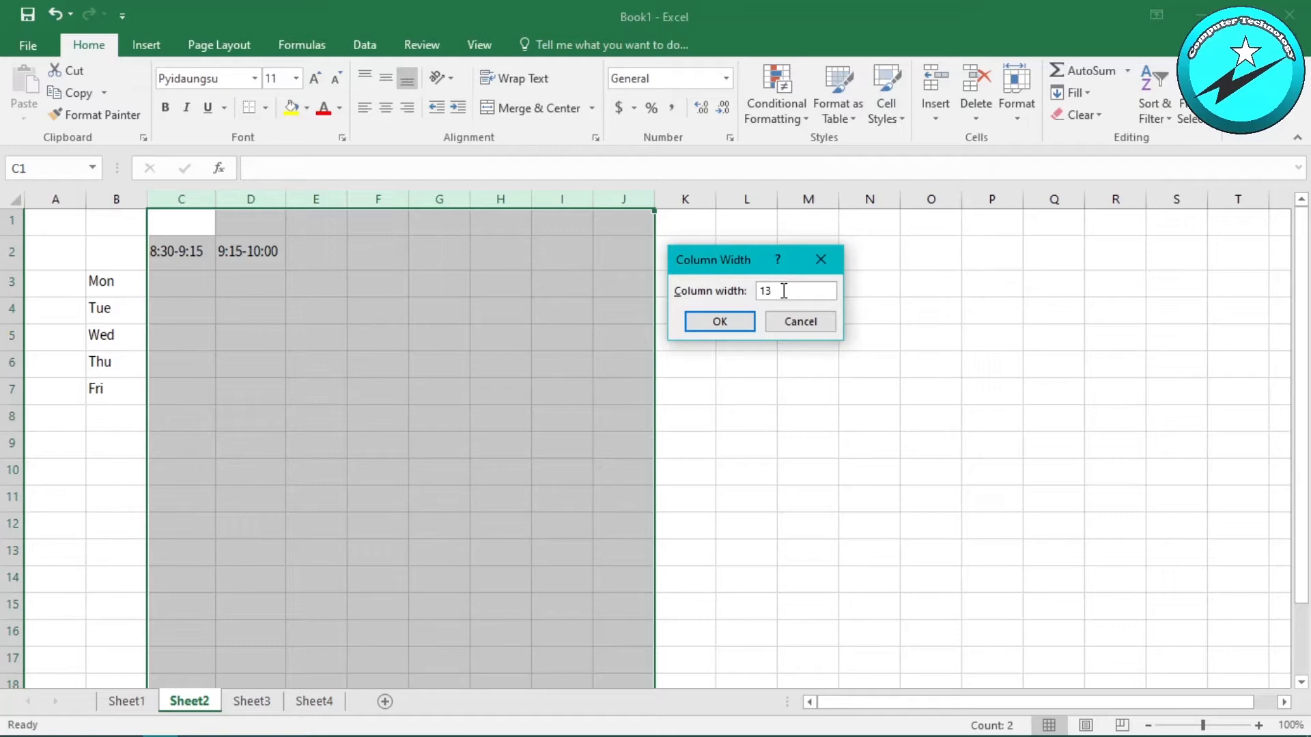
text(13)
key(Return)
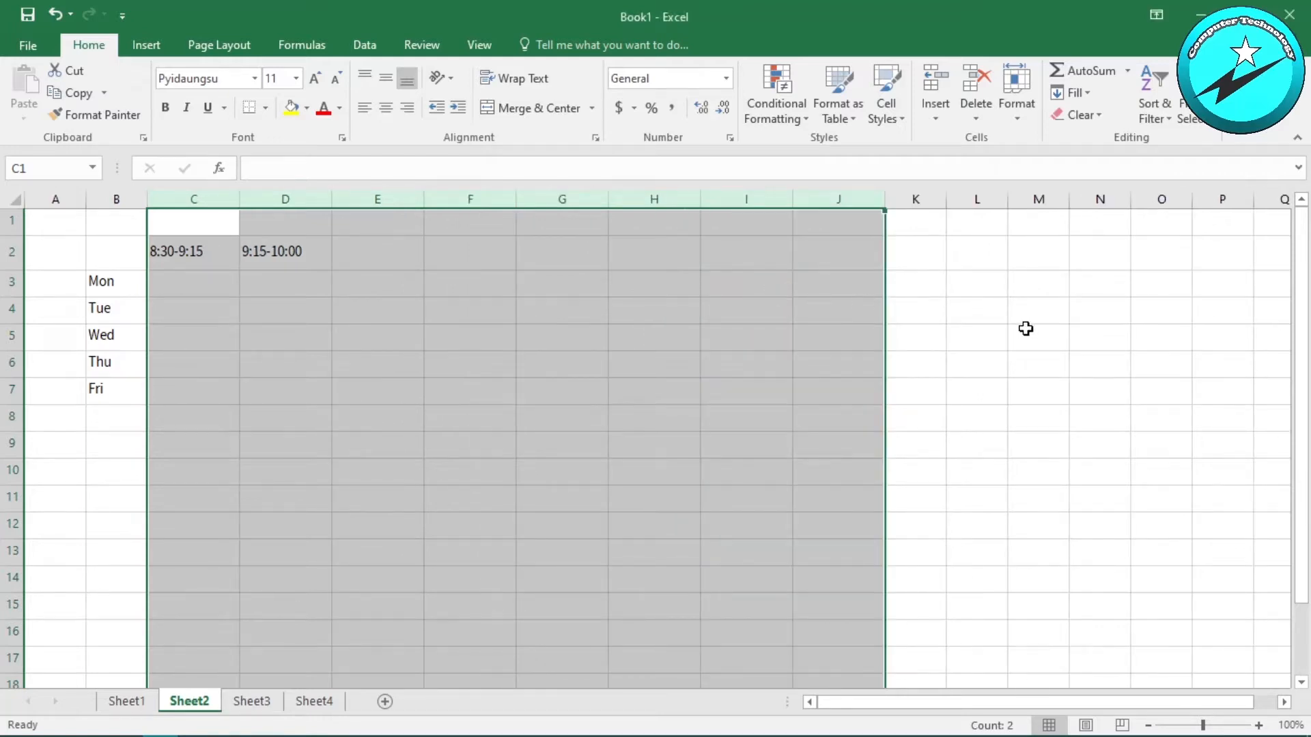
click(1026, 331)
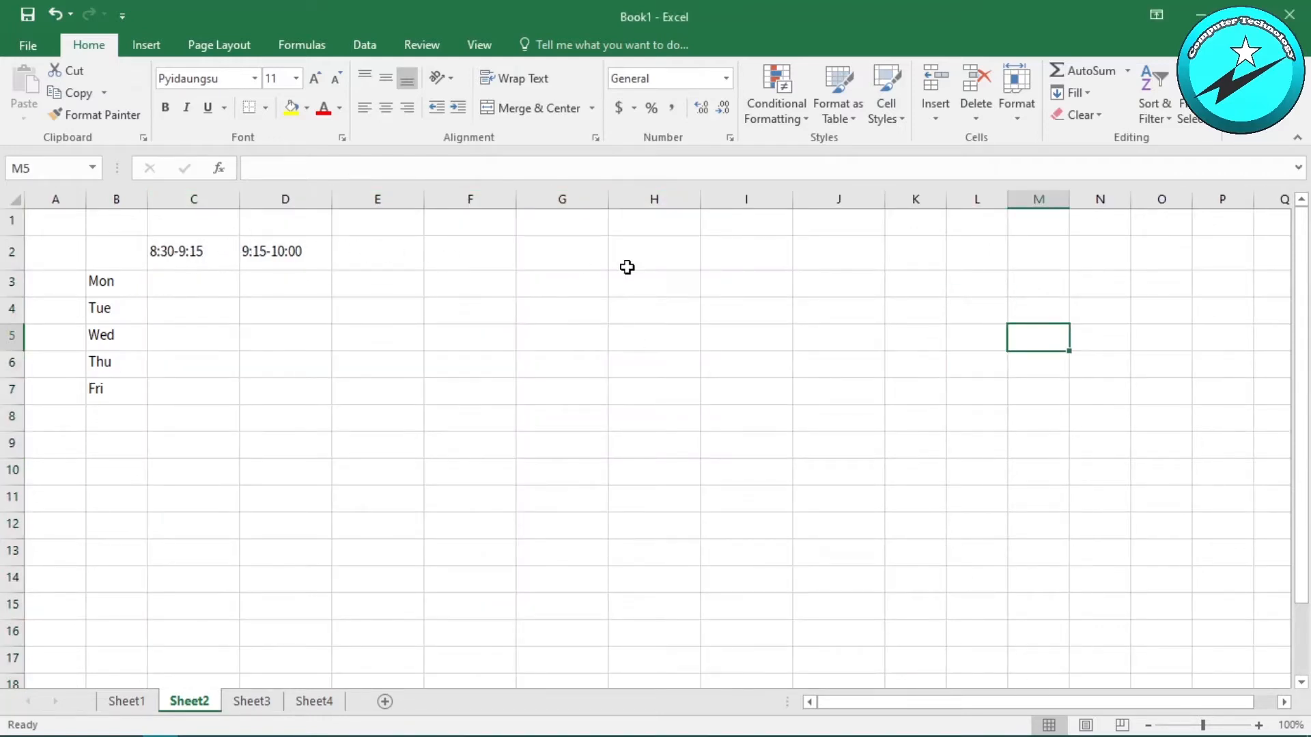
Set the height of the weekday rows 3 through 7 to 30.
click(12, 290)
drag(12, 301, 13, 389)
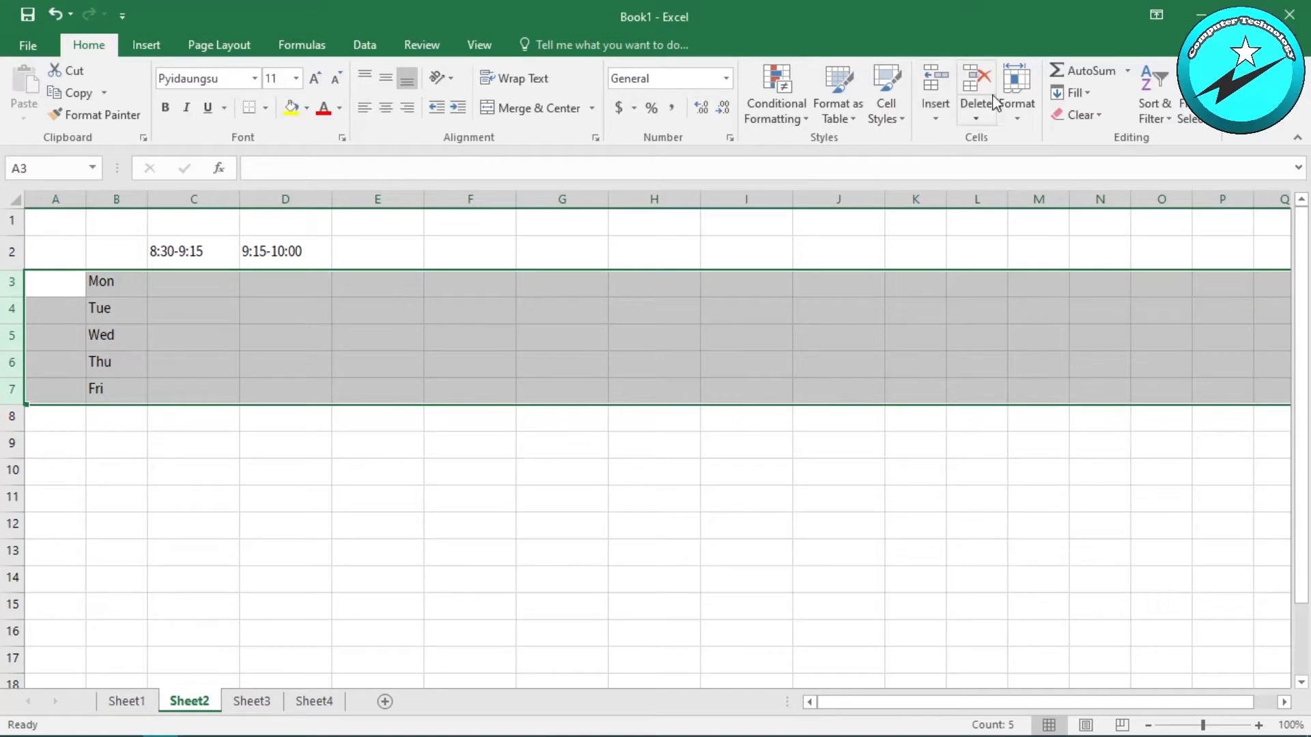
click(1016, 110)
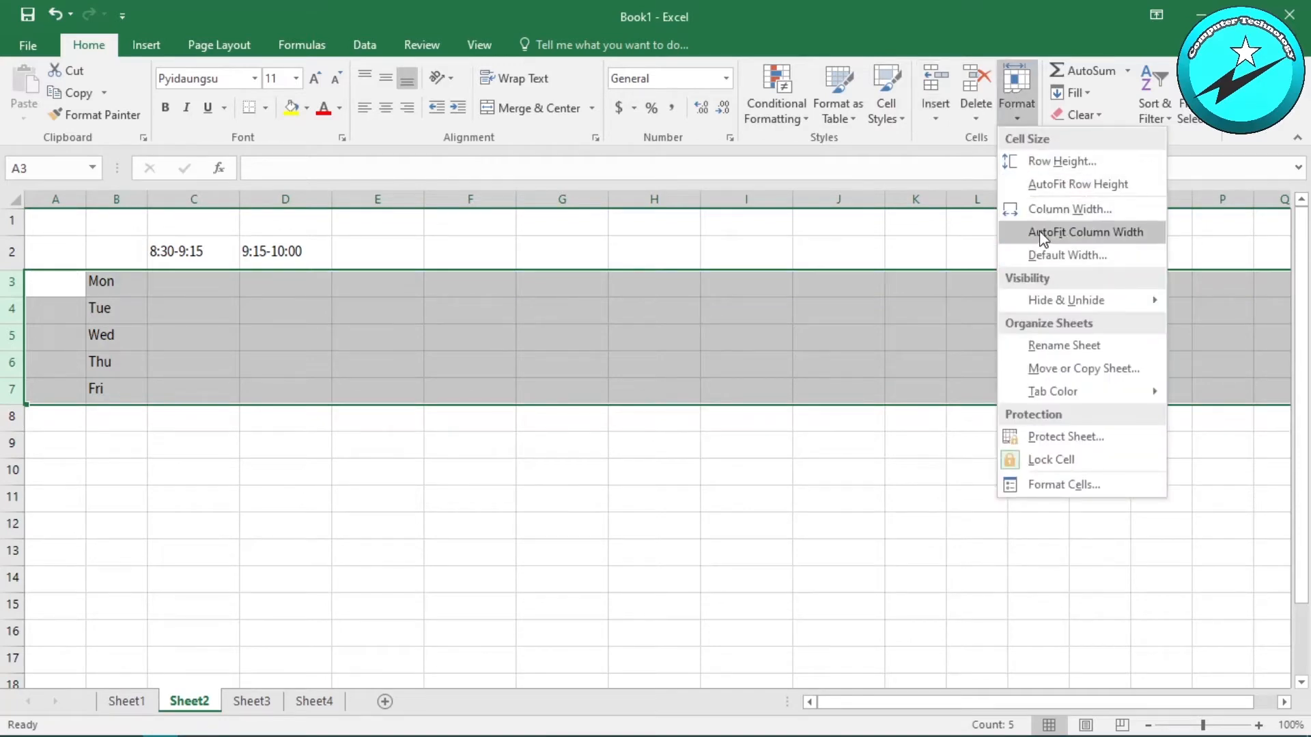
click(1042, 163)
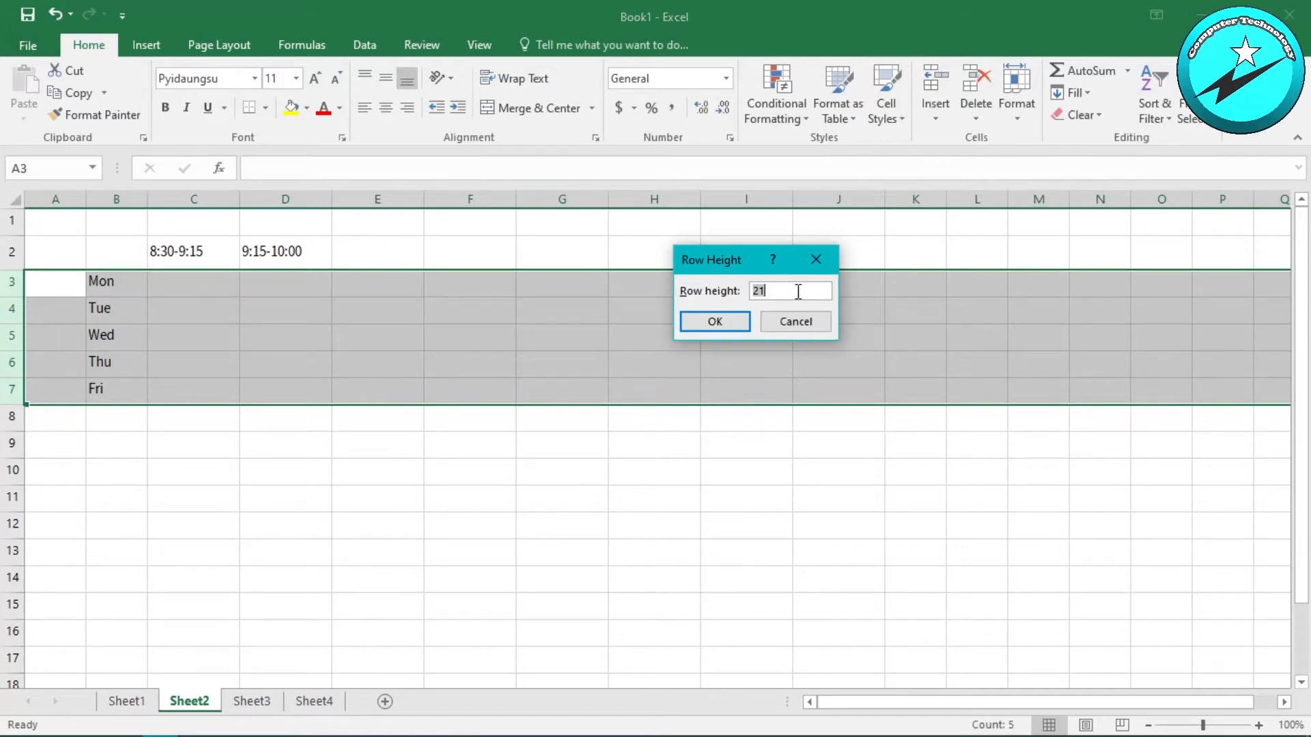
click(713, 322)
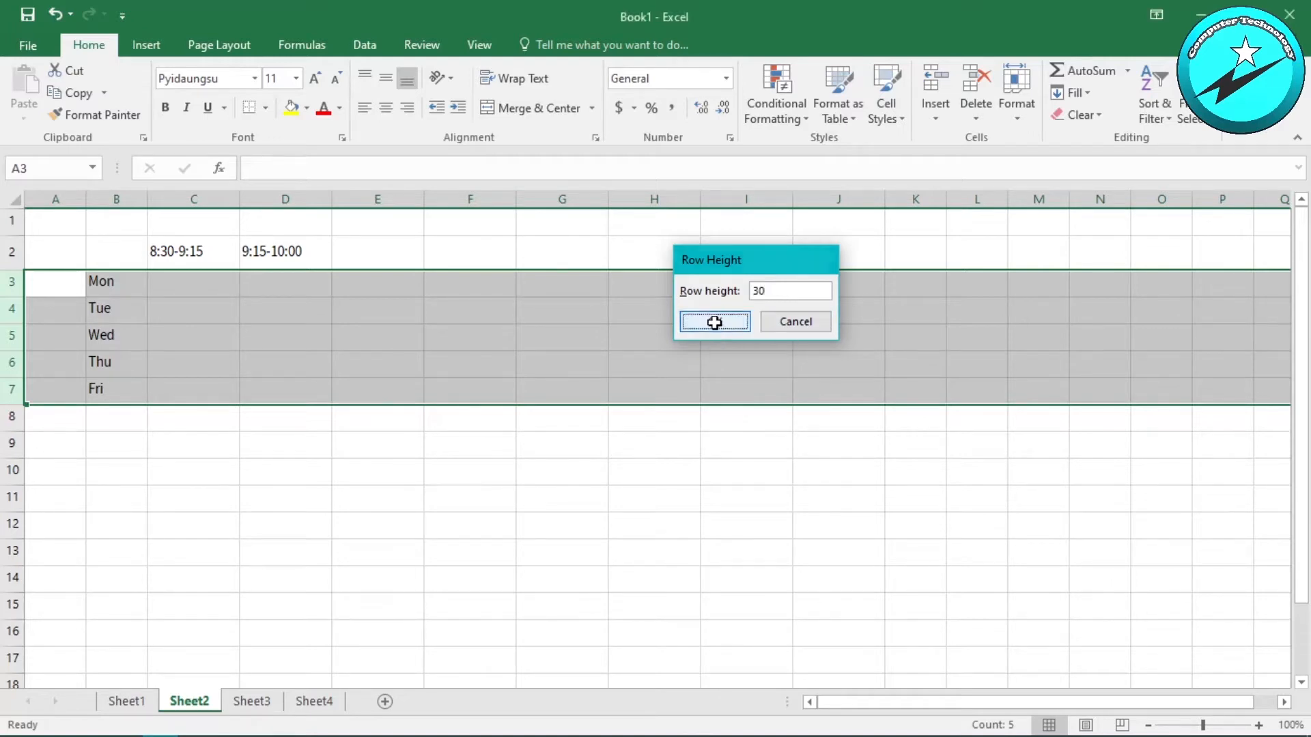
click(546, 502)
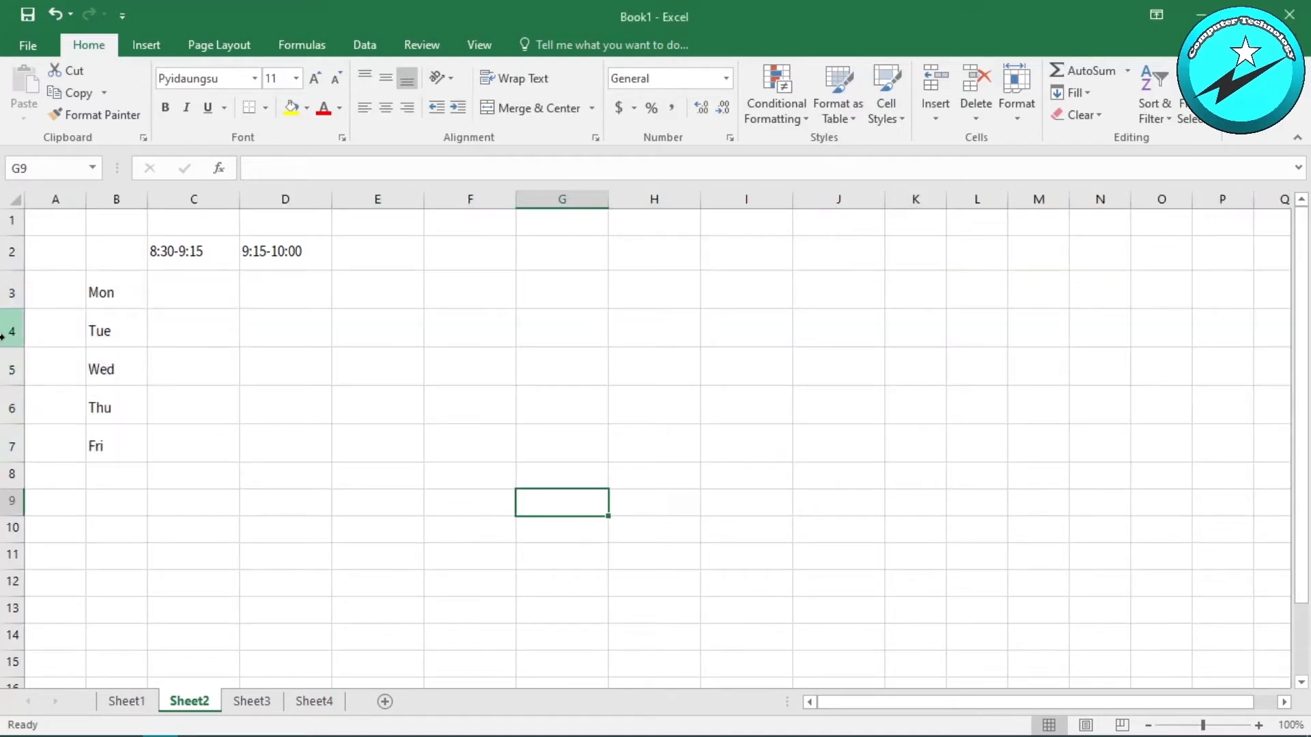
click(384, 366)
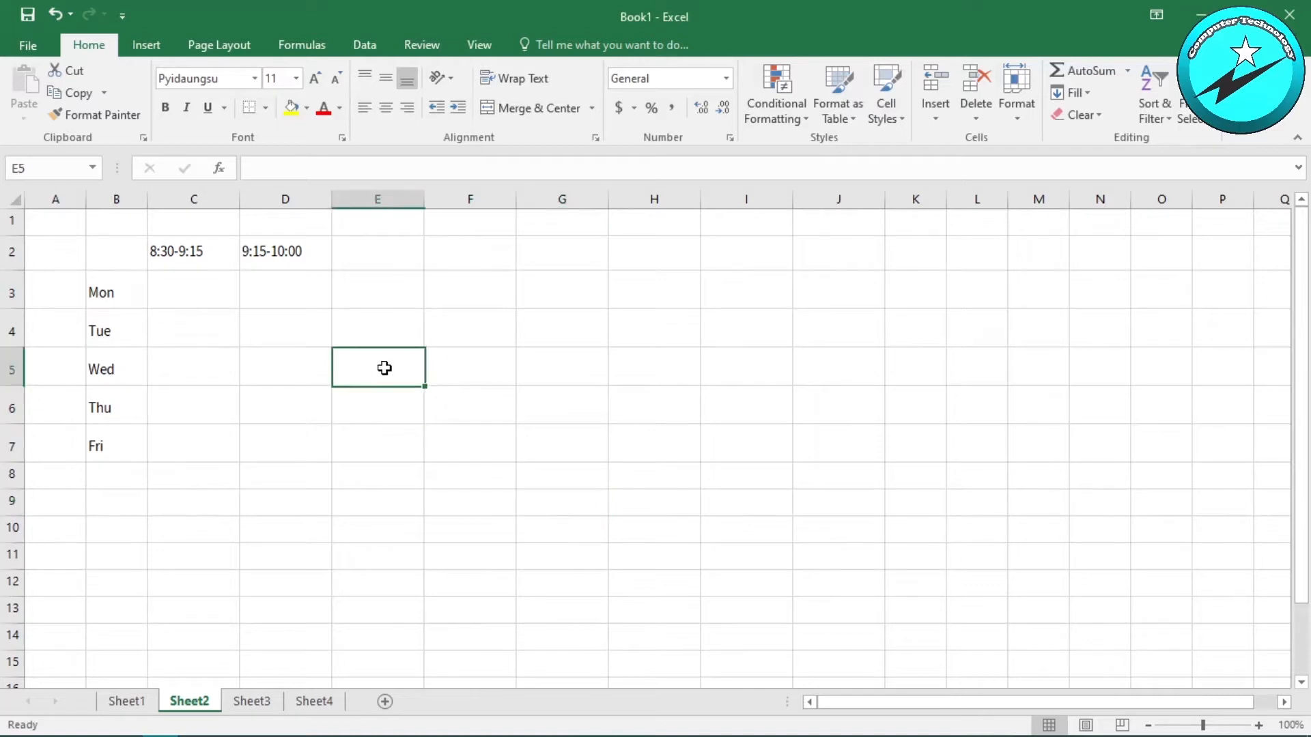
click(210, 296)
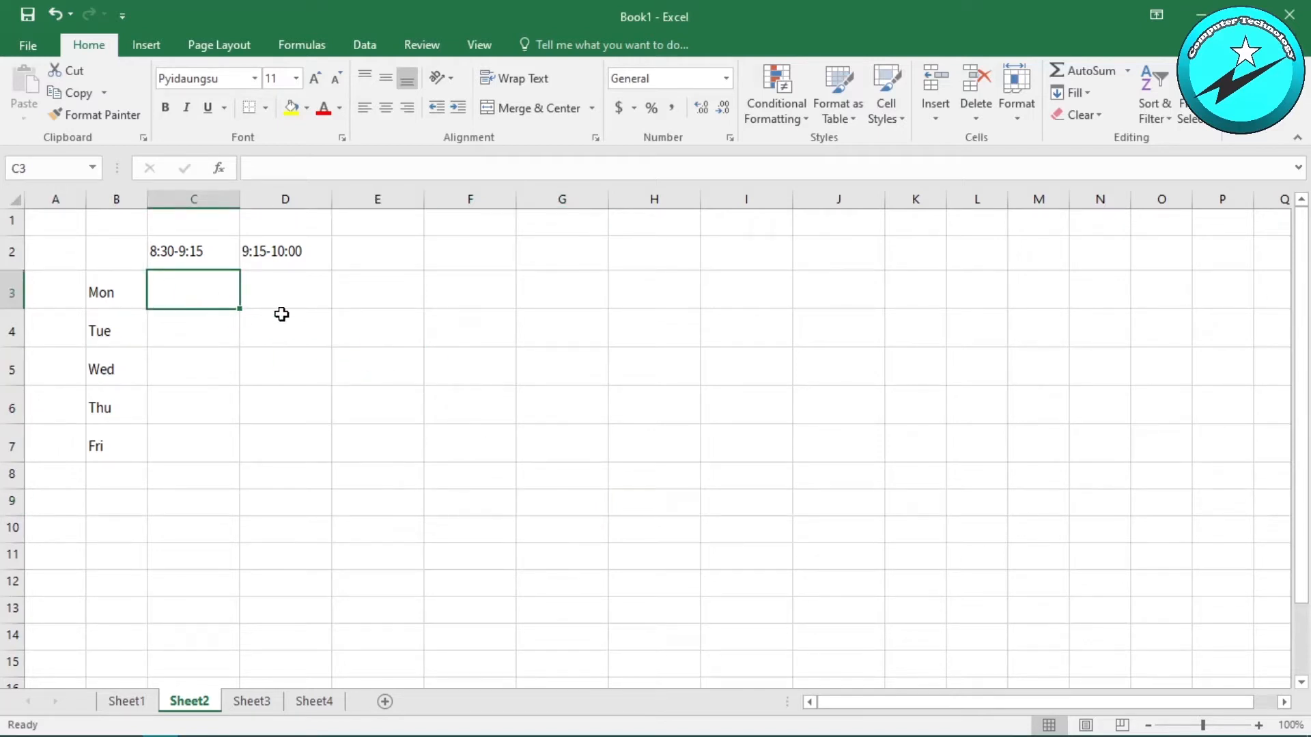
click(314, 262)
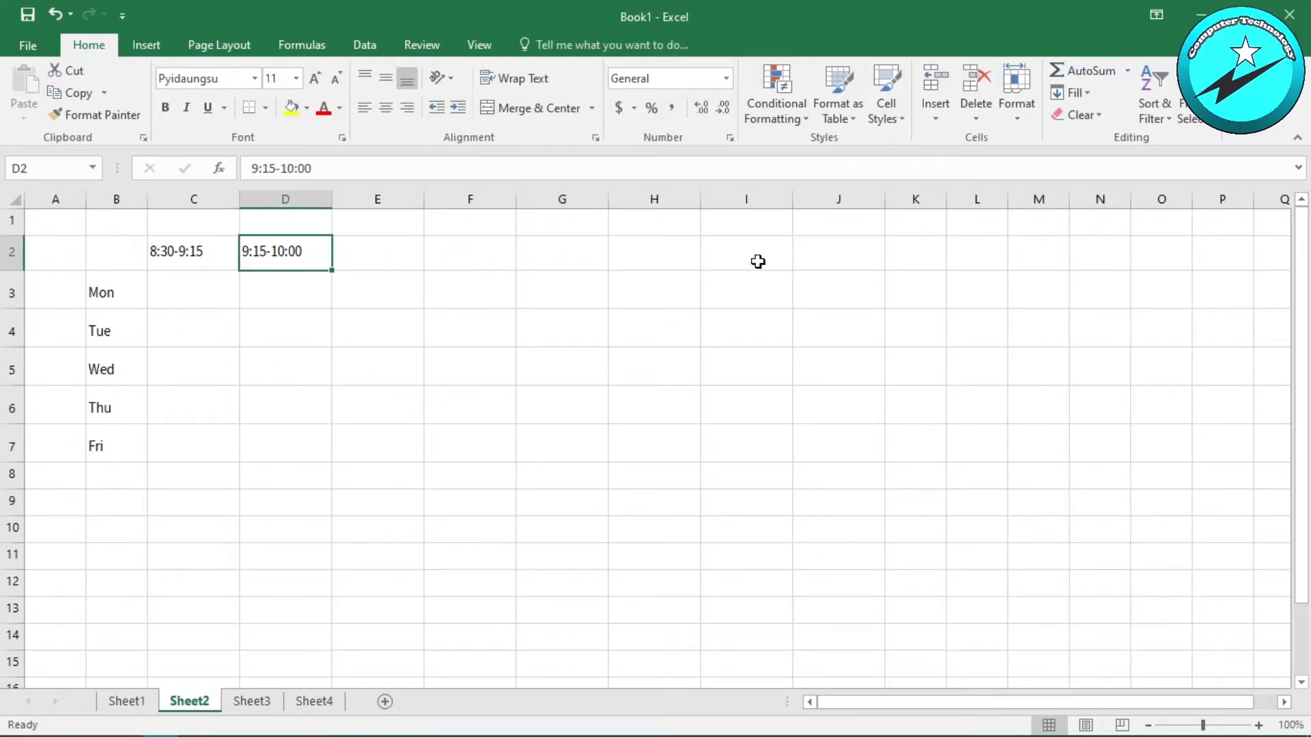
On Sheet3, enter မြန်မာ as Monday's 8:30-9:15 subject in cell C3.
click(261, 704)
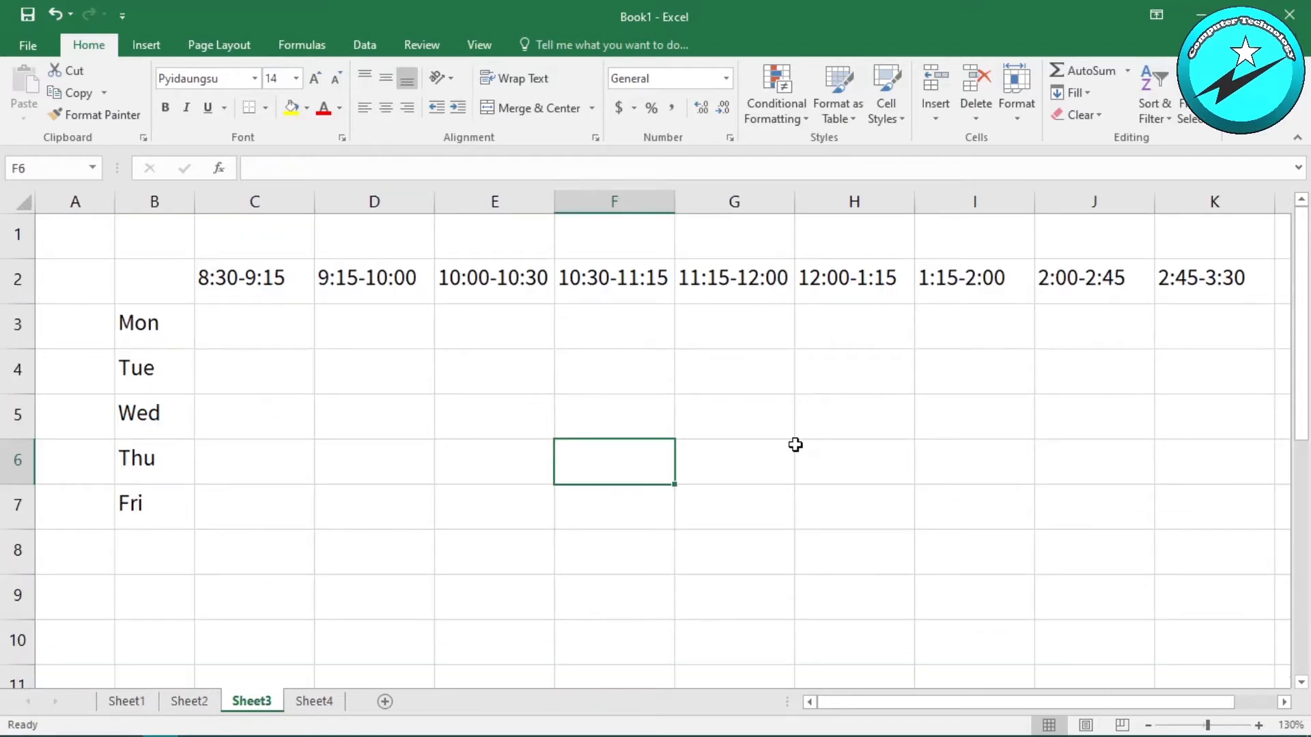
ctrl+scroll(791, 444, down, 3)
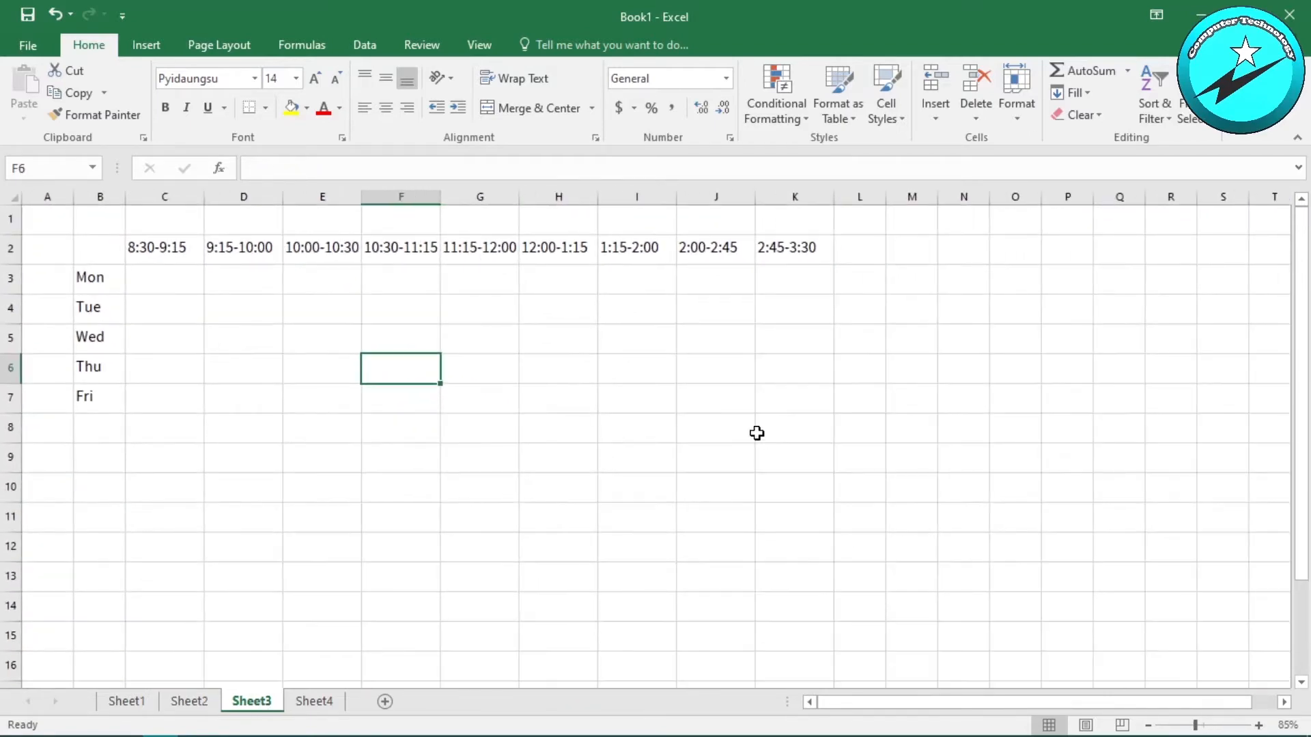
click(179, 296)
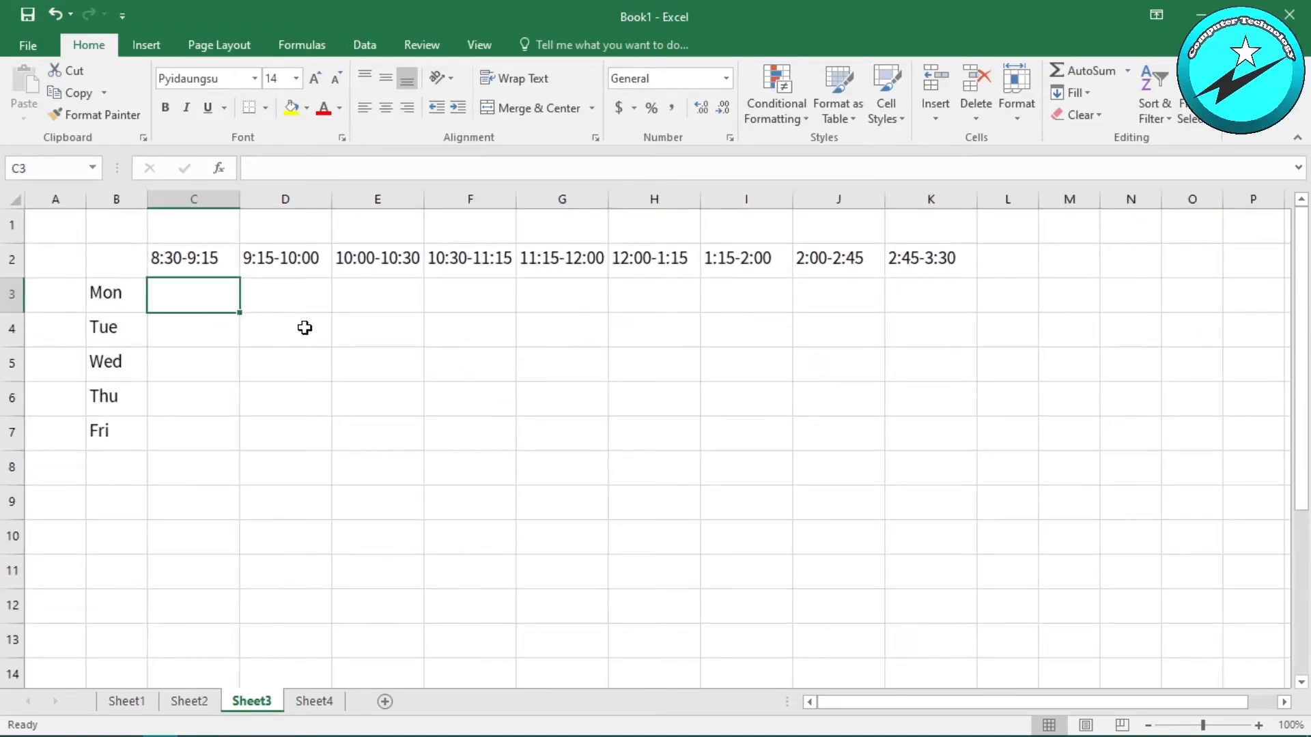
text(rj)
key(BackSpace)
key(BackSpace)
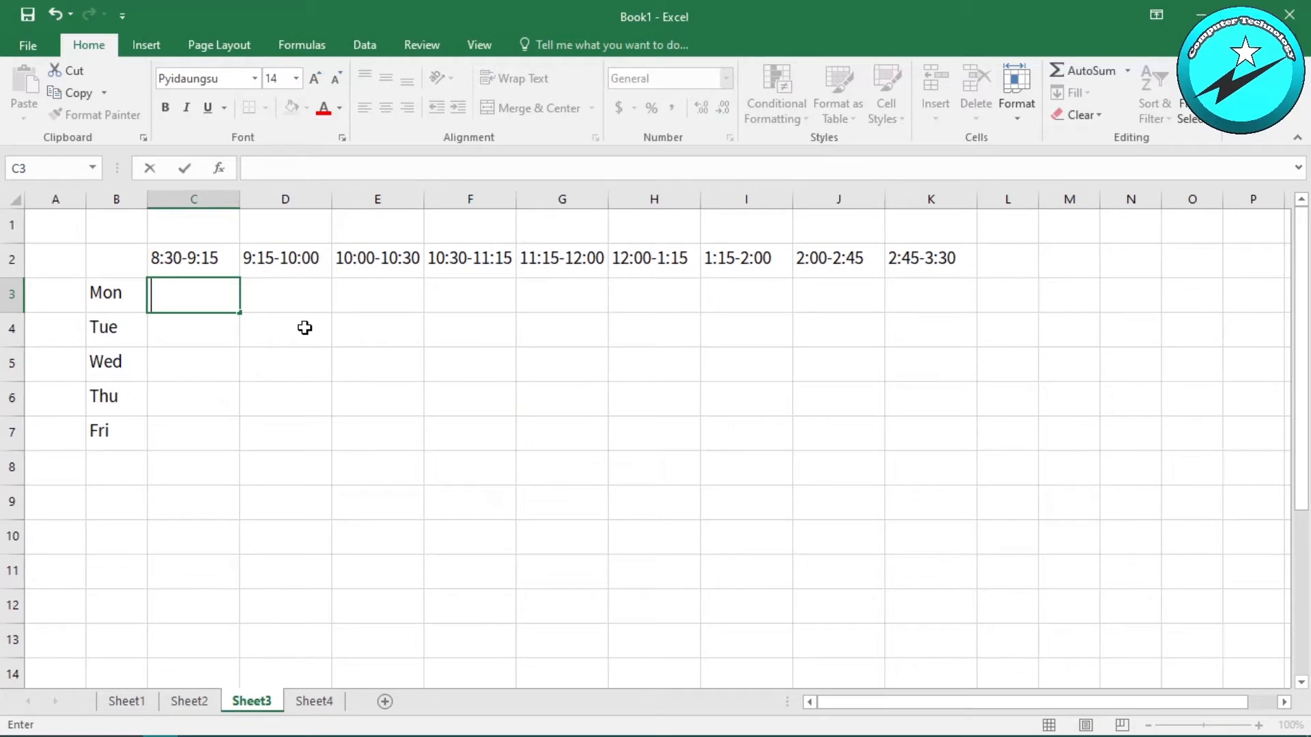
text(မြန်မာ)
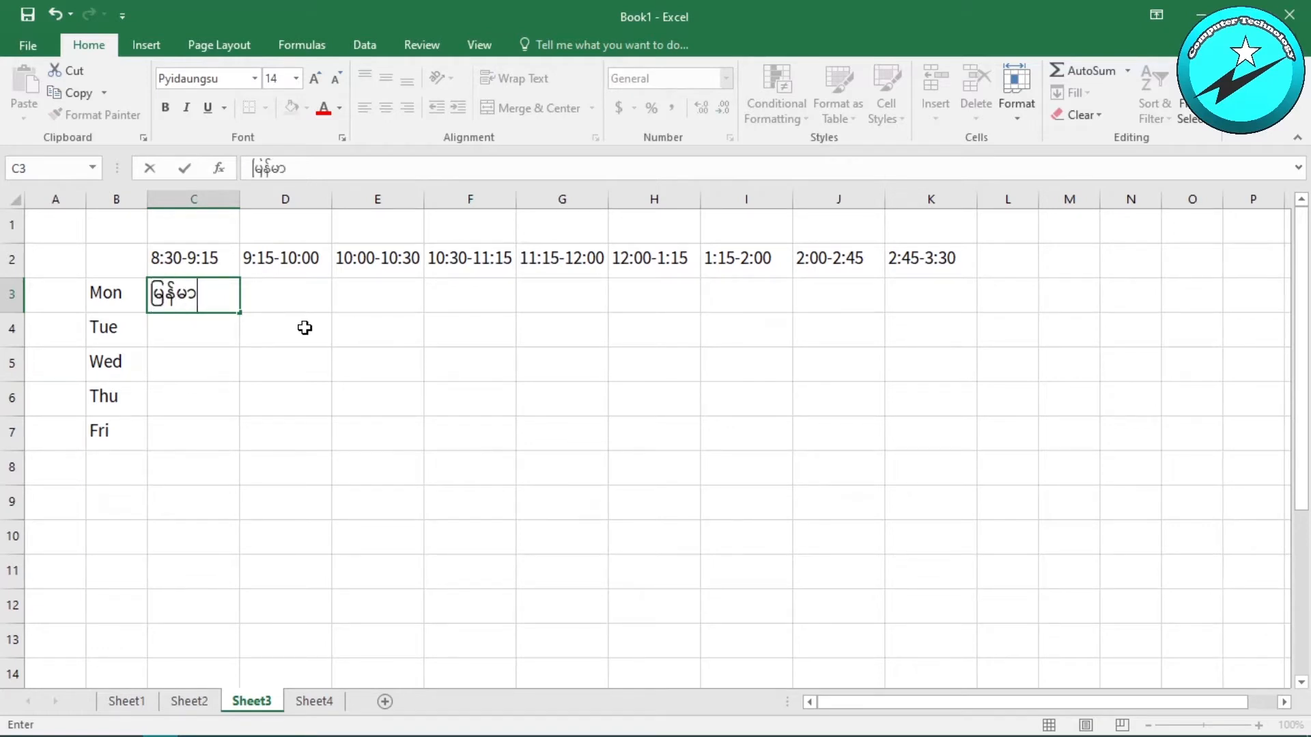
key(Return)
Enter the 8:30-9:15 subjects စာရိတ္တ for Tuesday in C4 and ဘောဂ for Wednesday in C5.
text(စာရ)
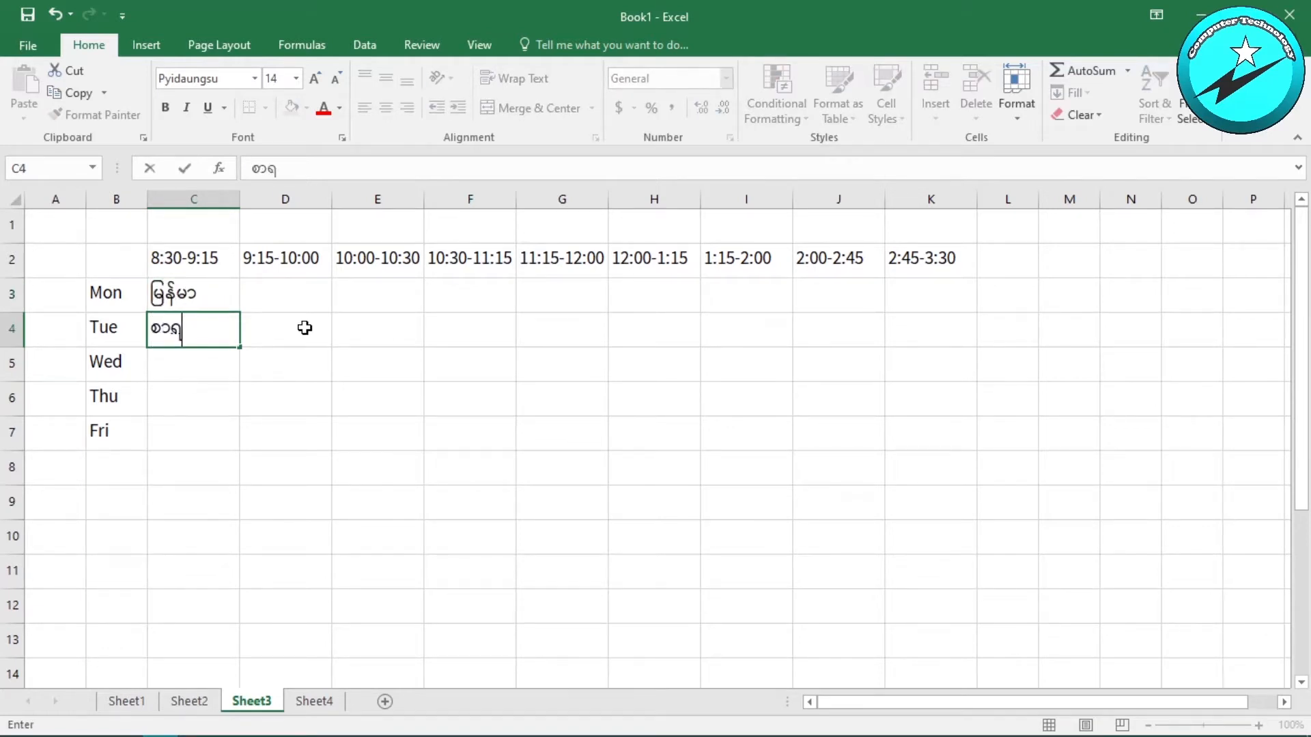
text(ိတ္တ)
key(Return)
text(ဘောဂ)
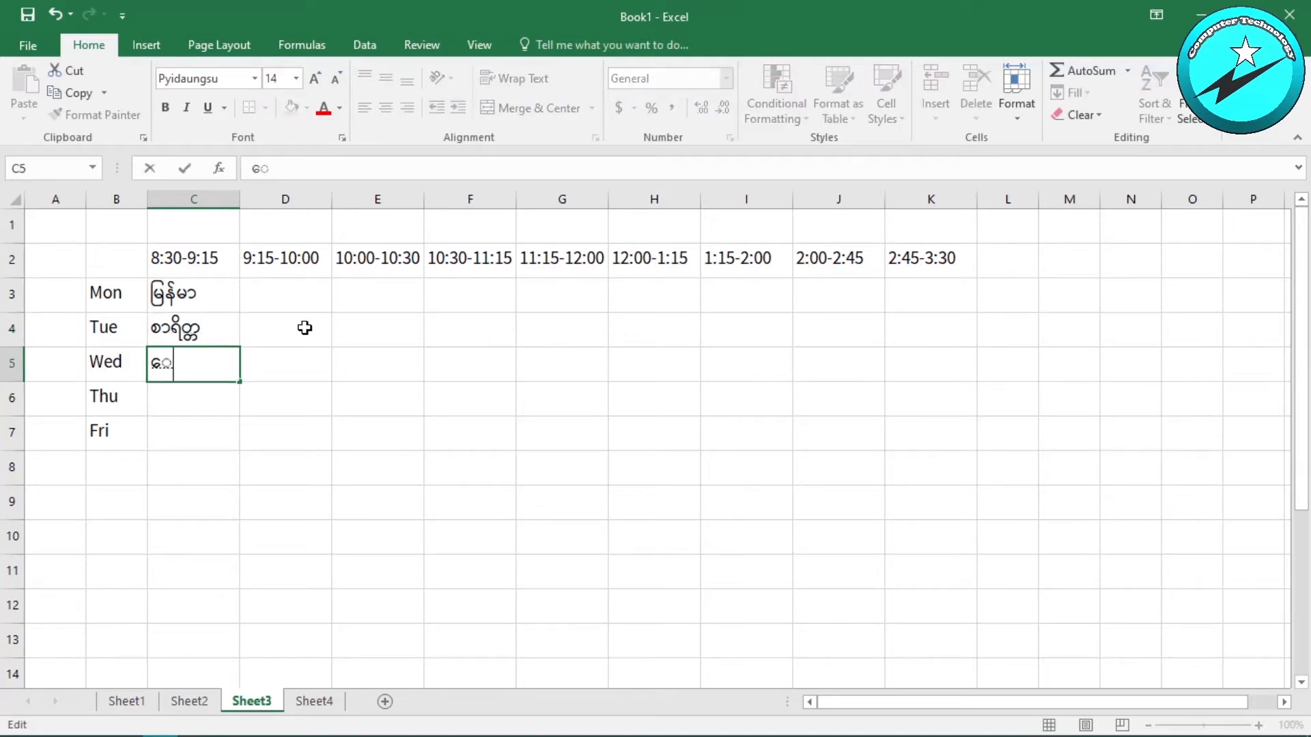
key(Return)
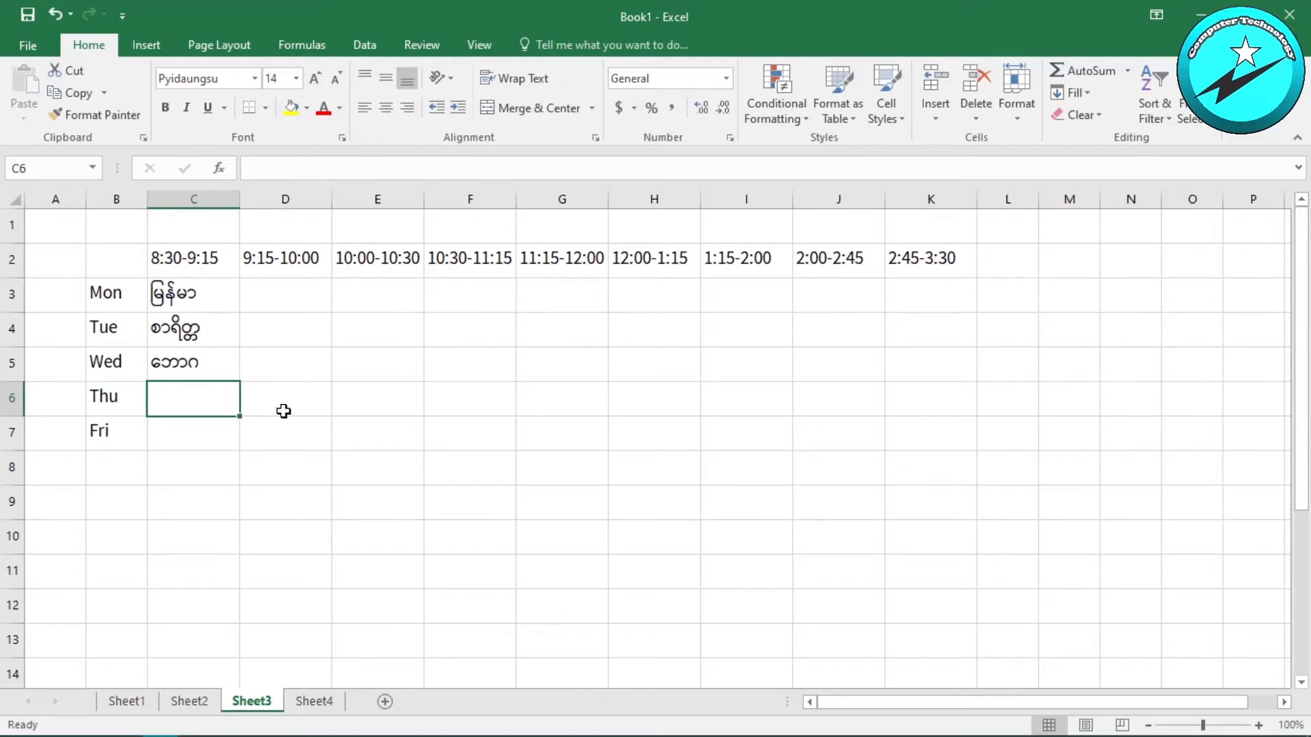
Fill Thursday's C6 and Friday's C7 with formulas that refer to Wednesday's subject in C5 (=C5).
click(260, 412)
click(193, 410)
double_click(207, 407)
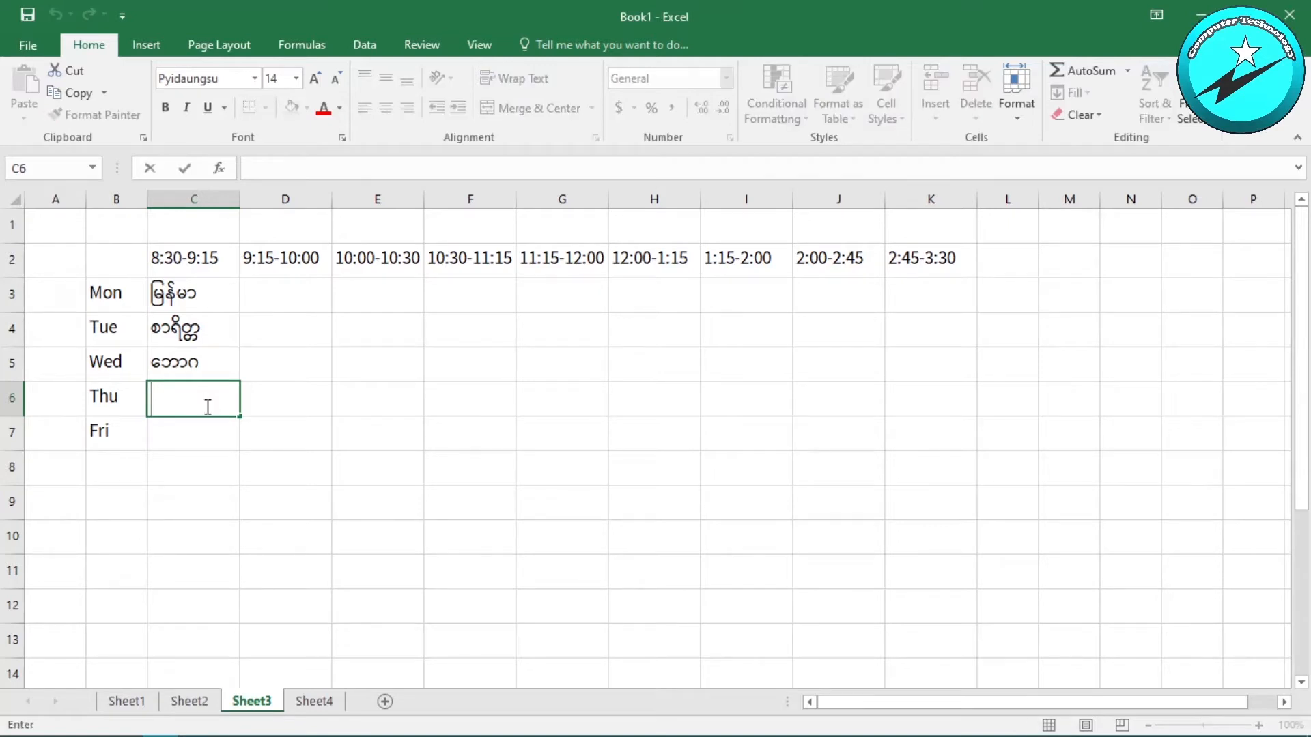
text(=)
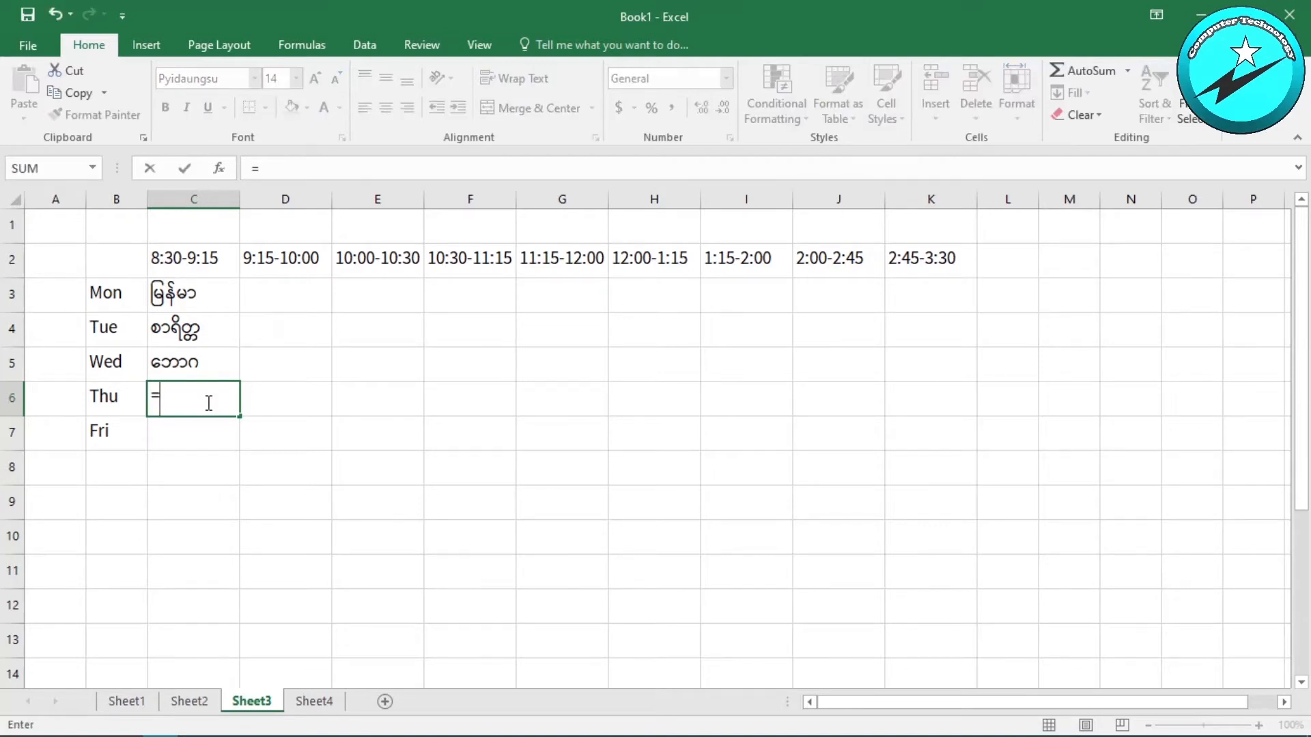
click(188, 366)
key(Return)
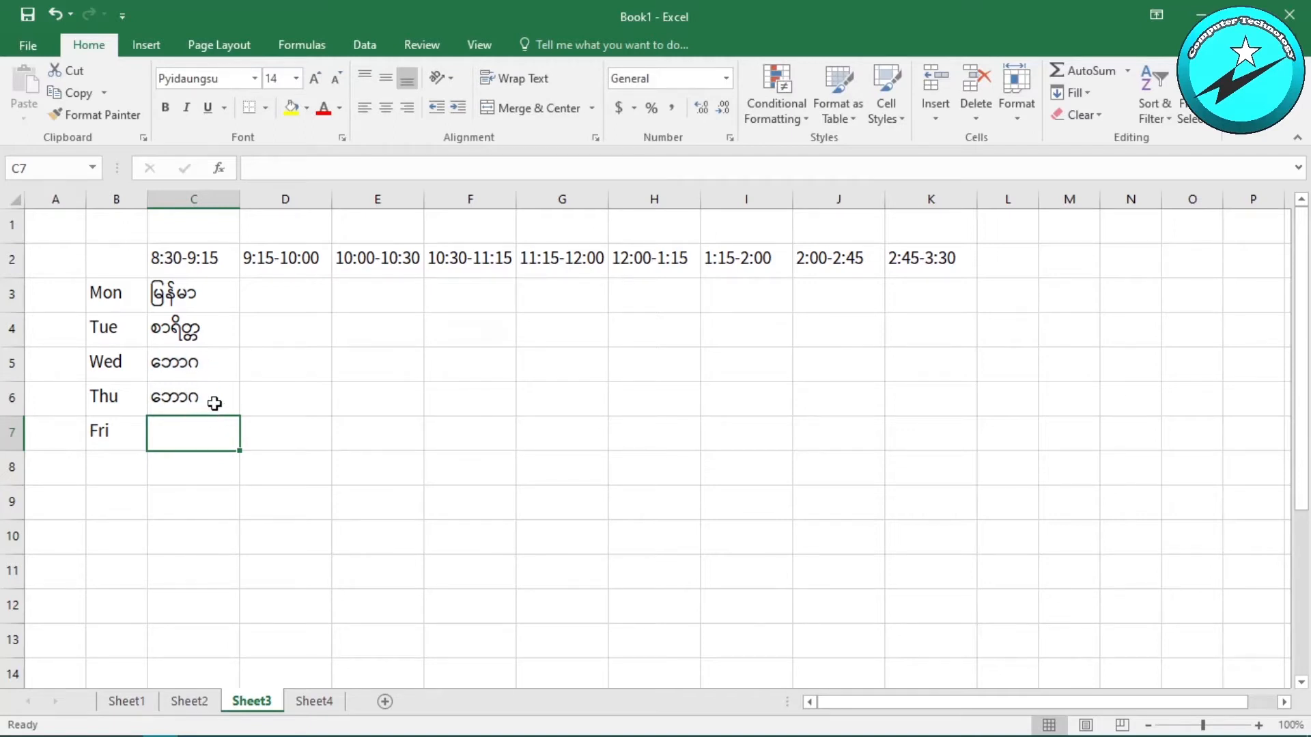
double_click(196, 435)
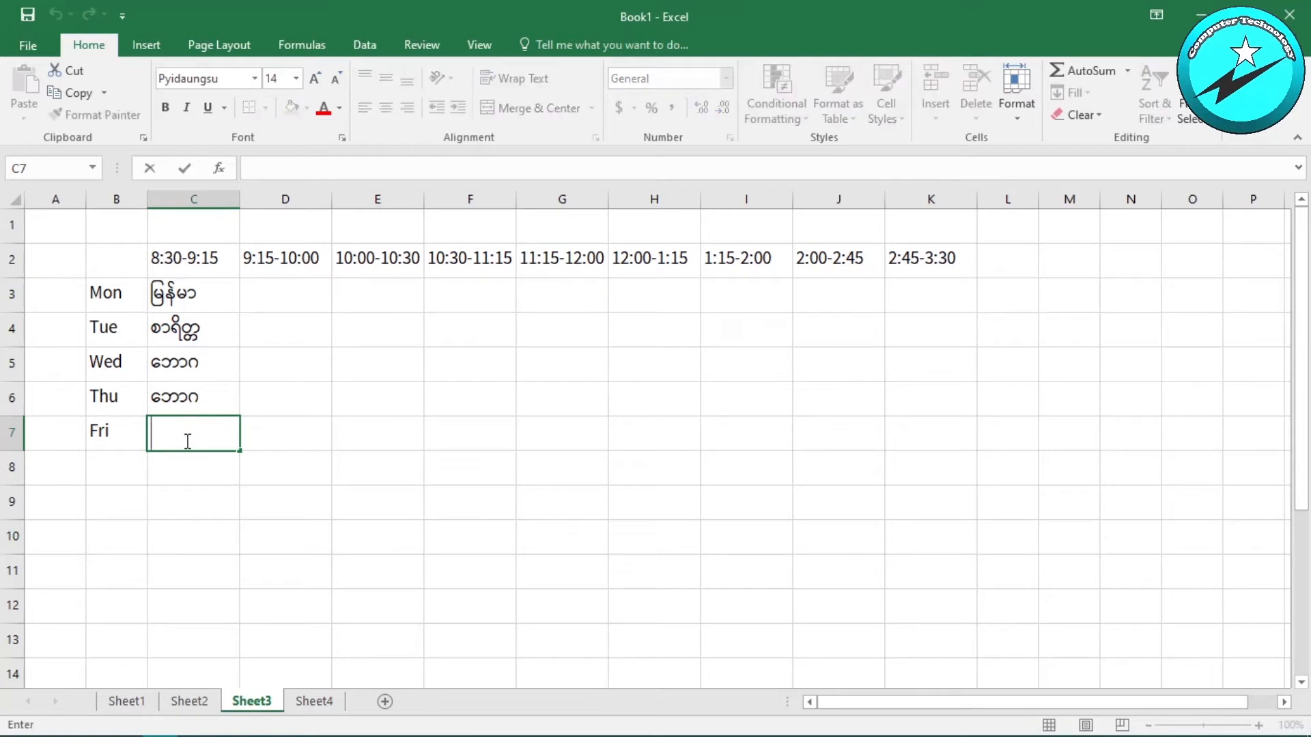
text(=)
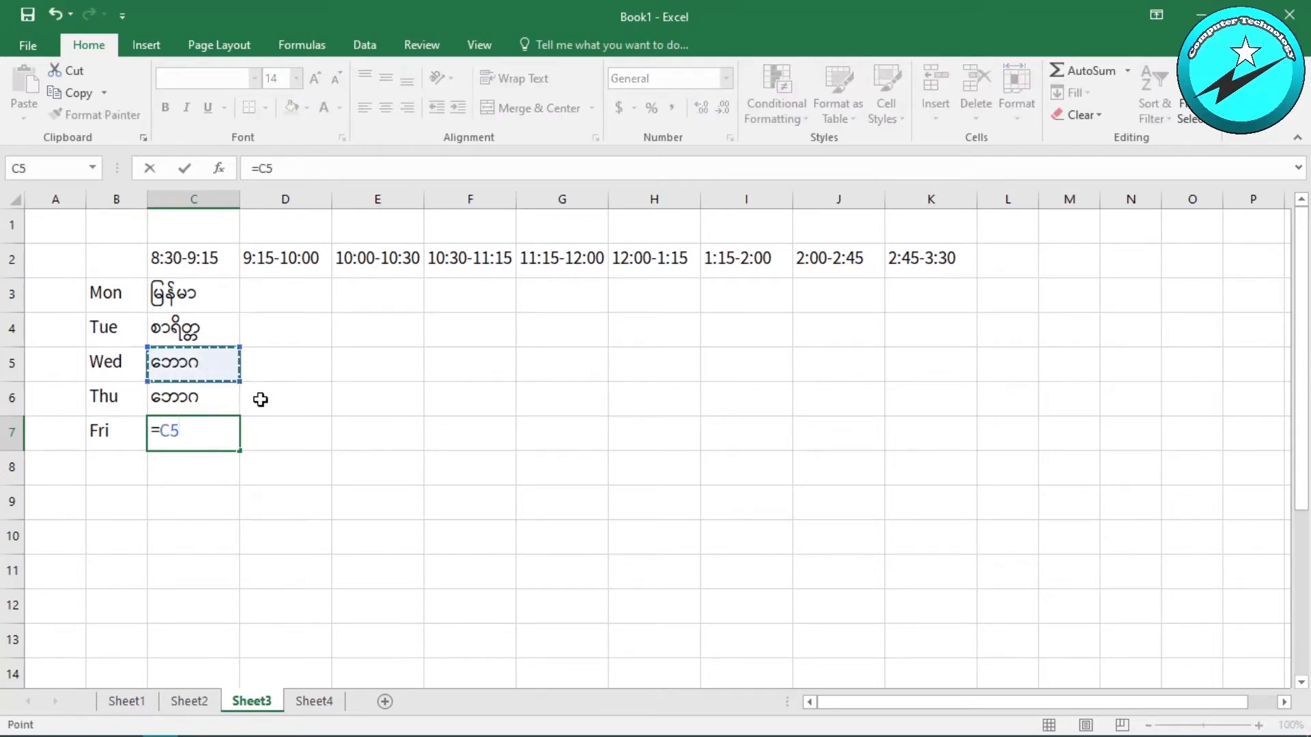
key(Return)
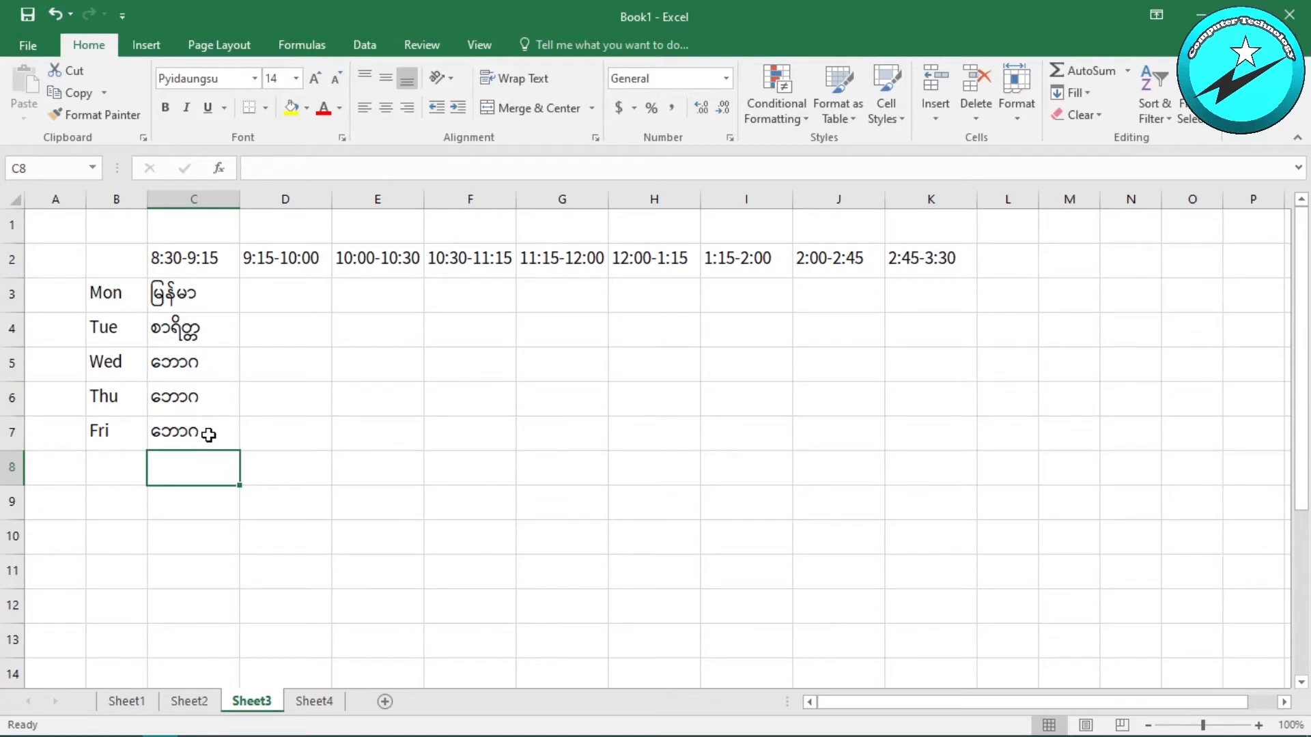
Enter သင်္ချာ as Monday's 9:15-10:00 subject in cell D3.
click(267, 308)
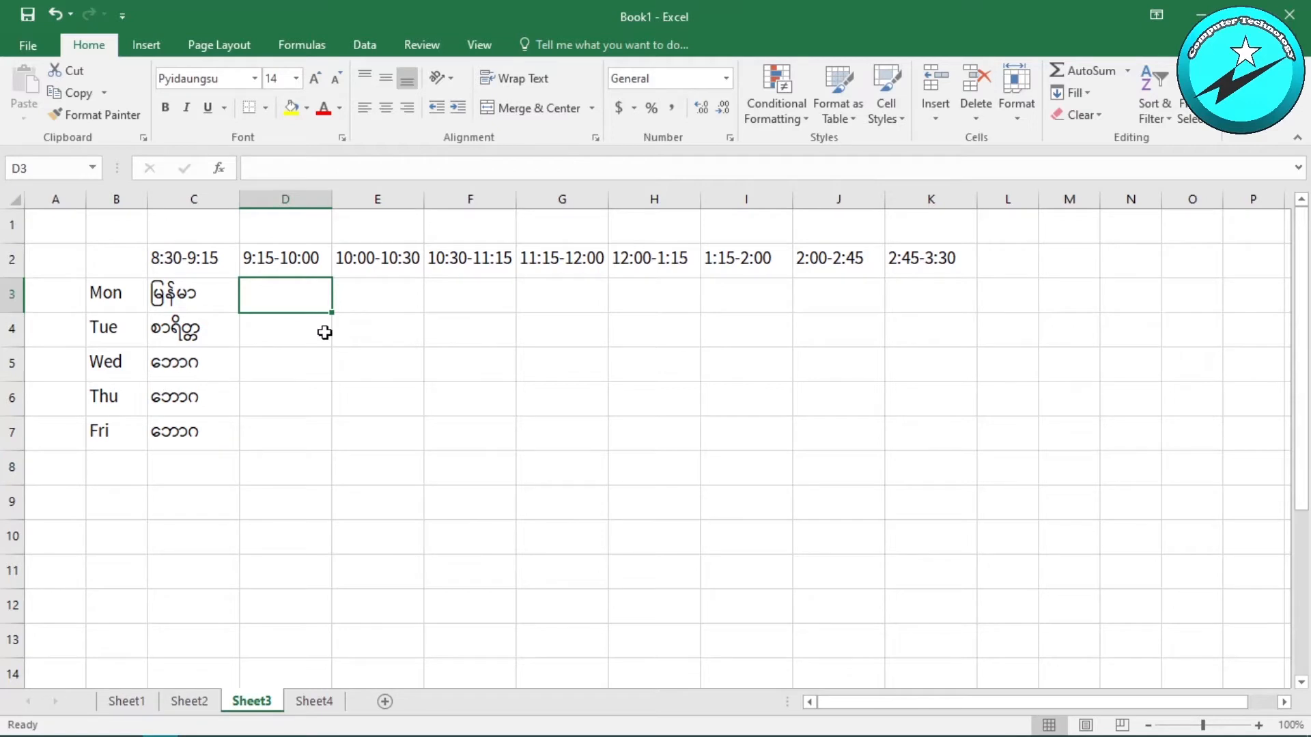
text(သင်္)
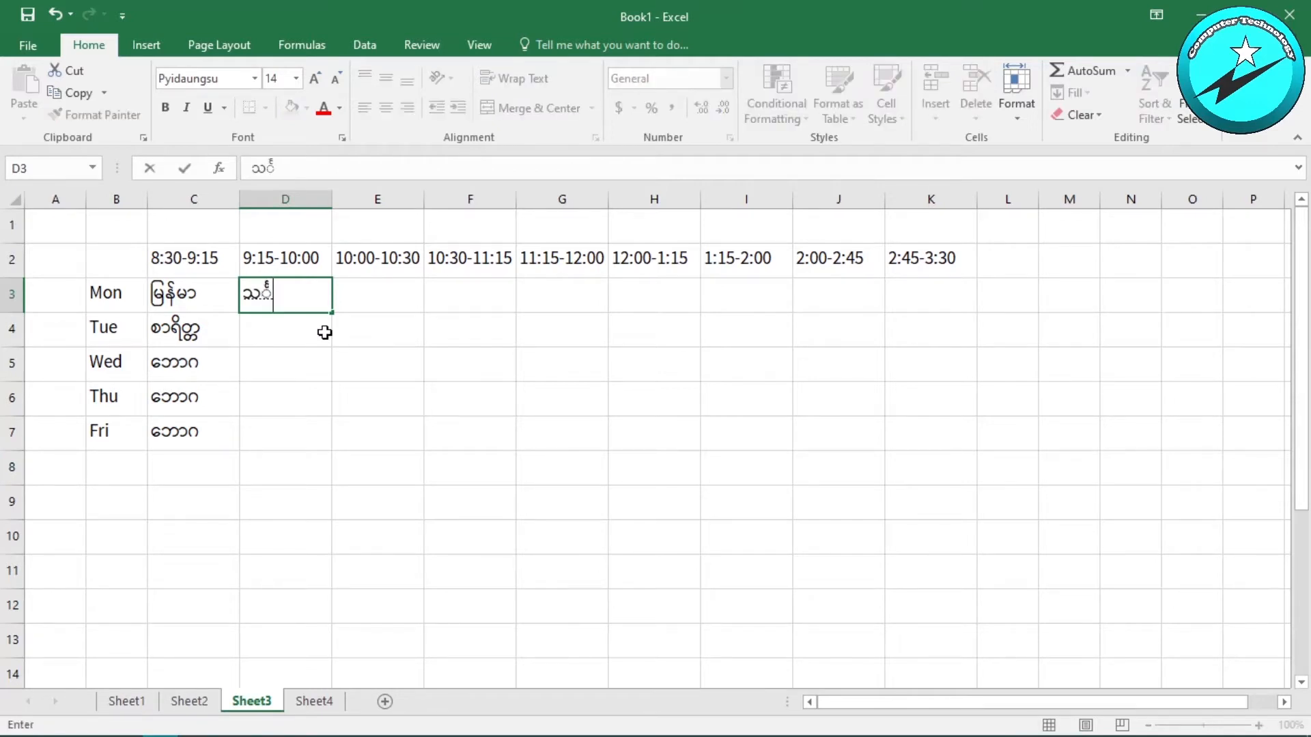
text(ချာ)
click(324, 332)
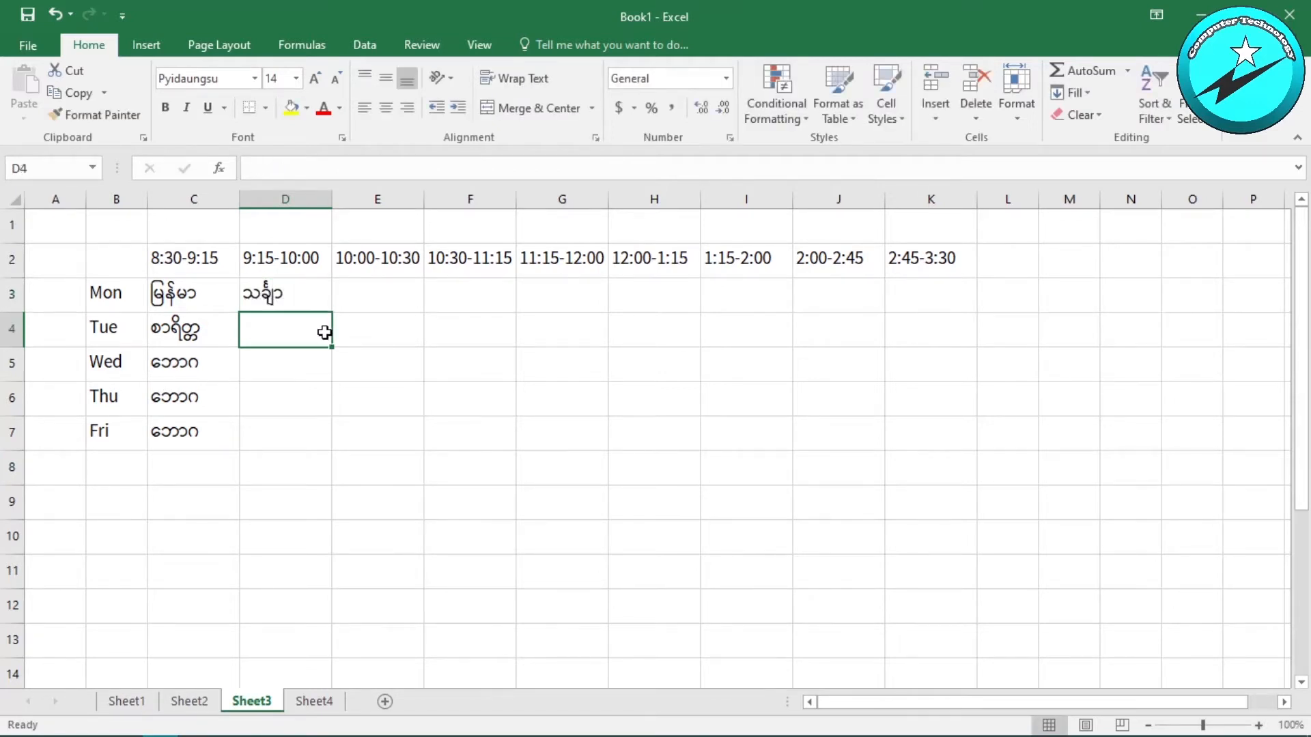
Copy ဘောဂ from C5 into D4 as Tuesday's 9:15-10:00 subject.
click(213, 362)
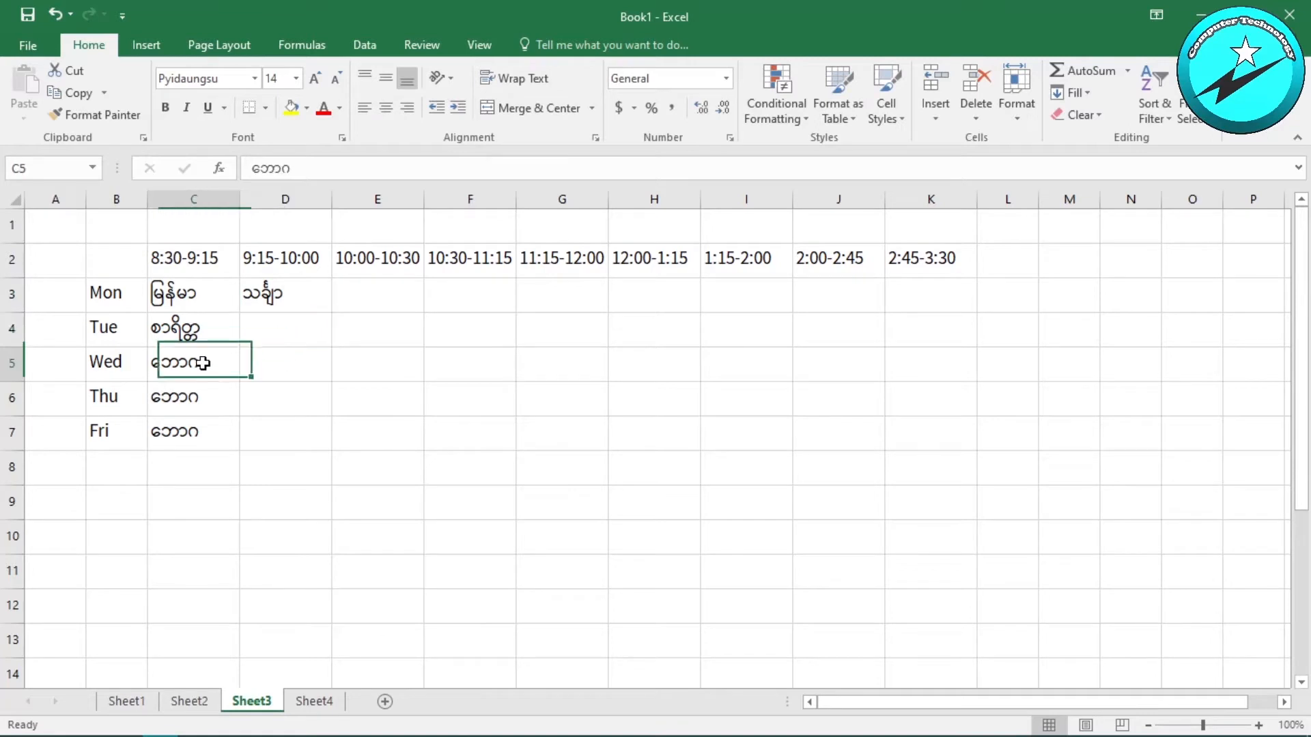
key(ctrl+c)
click(266, 329)
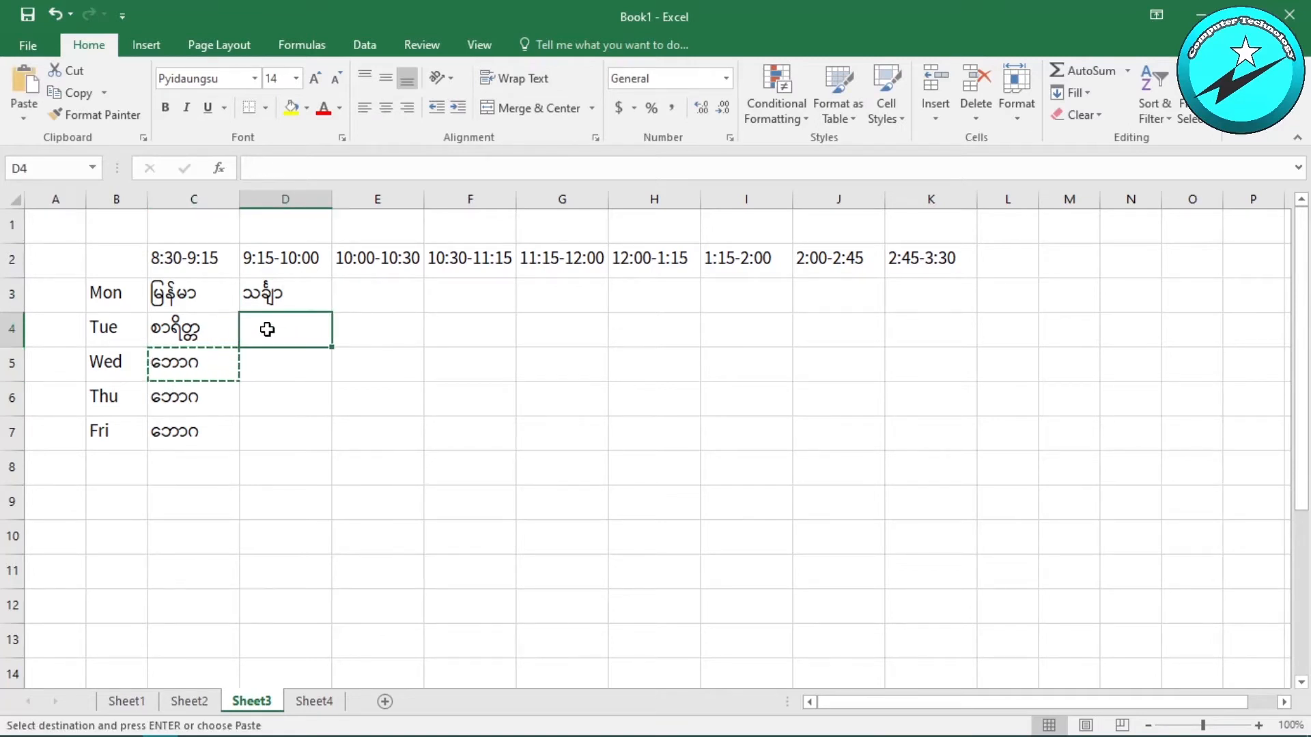
key(ctrl+v)
click(289, 408)
key(Escape)
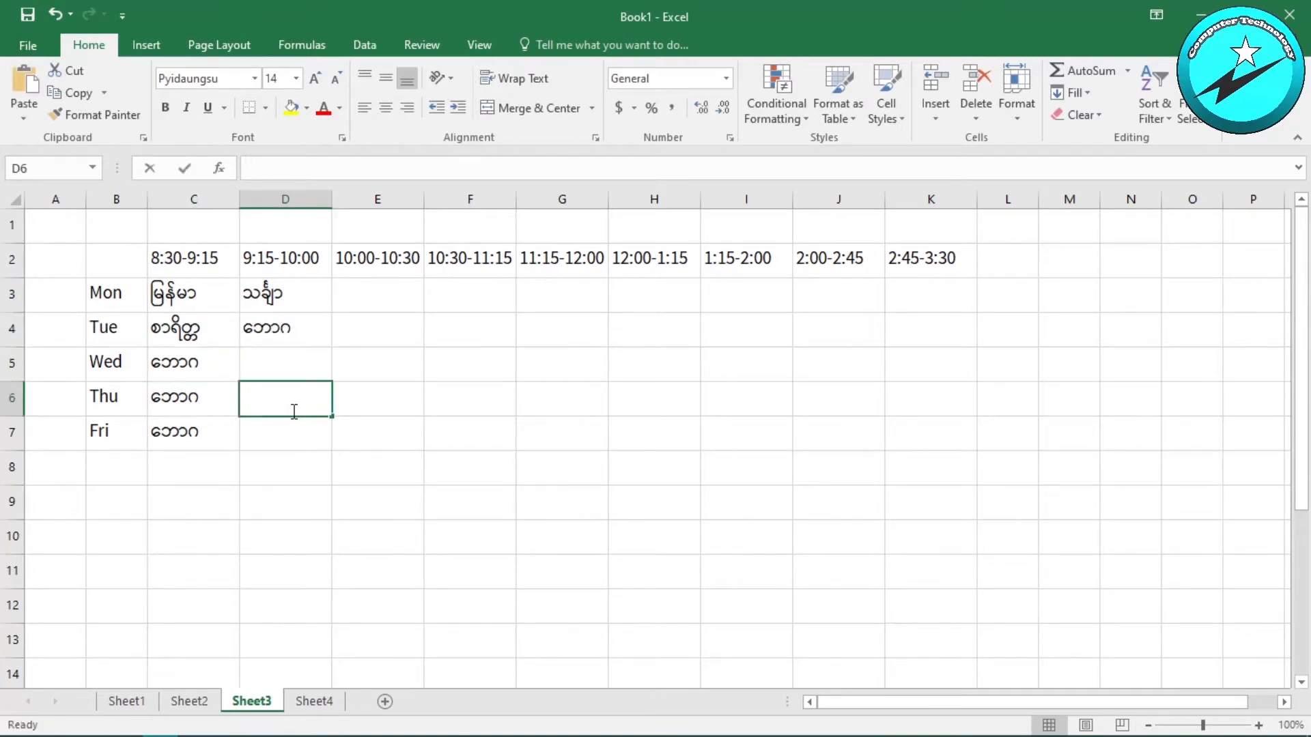
Replace Wednesday's 8:30-9:15 subject in C5 with အင်္ဂလိပ် to test the linked cells below it.
click(220, 367)
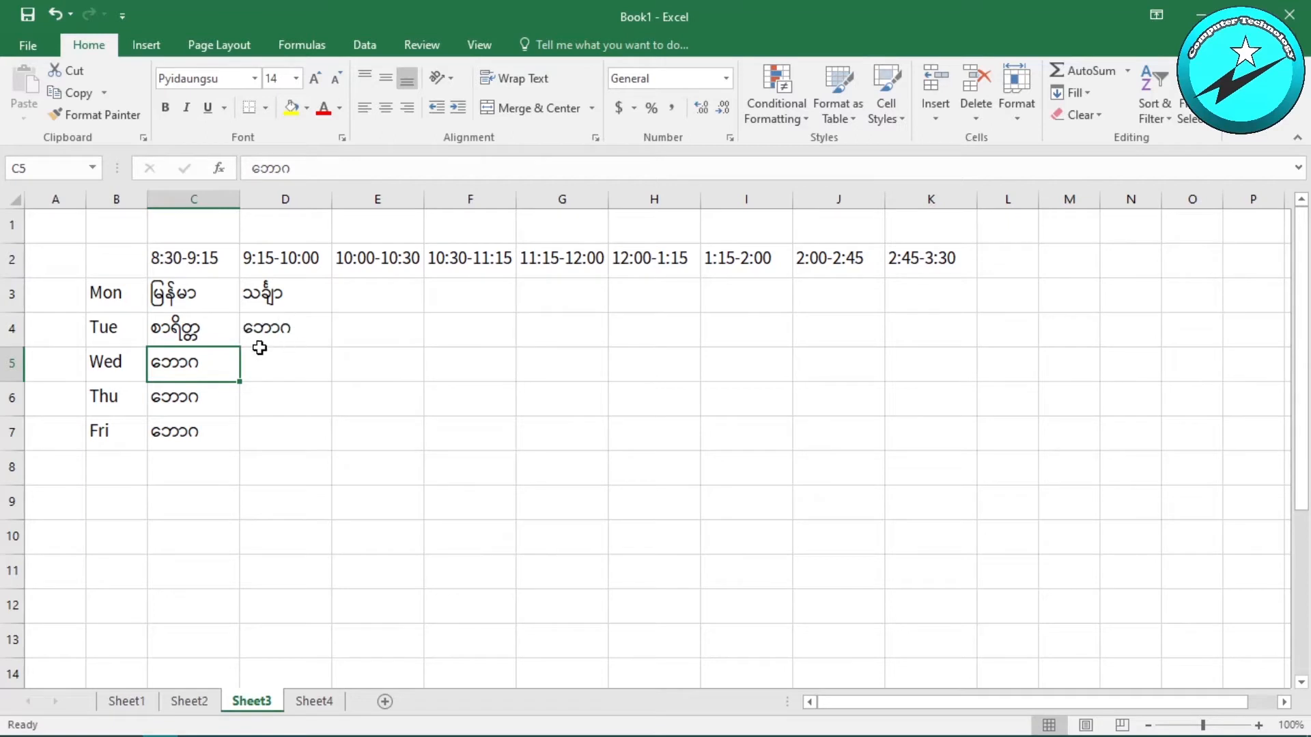
double_click(203, 368)
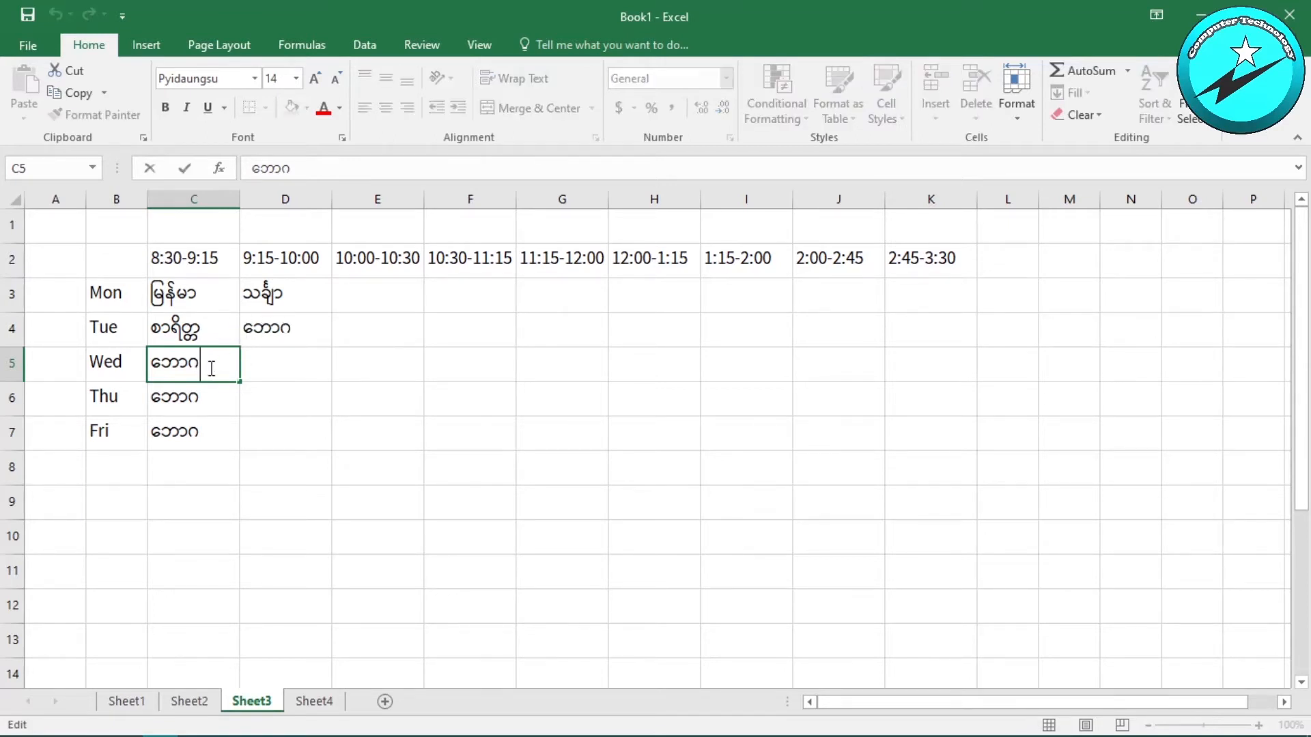
key(BackSpace)
key(BackSpace)
key(BackSpace)
key(BackSpace)
text(အင်)
text(္)
text(ဂလိပ်)
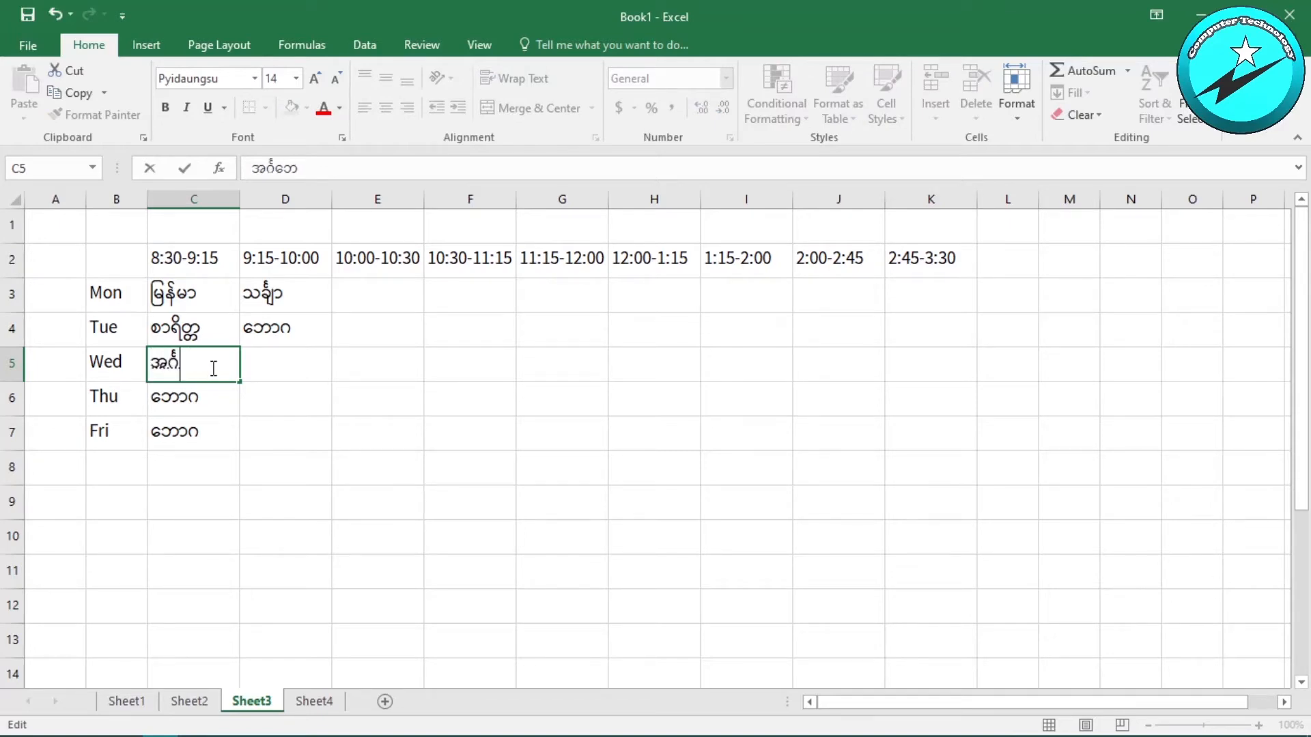
key(Return)
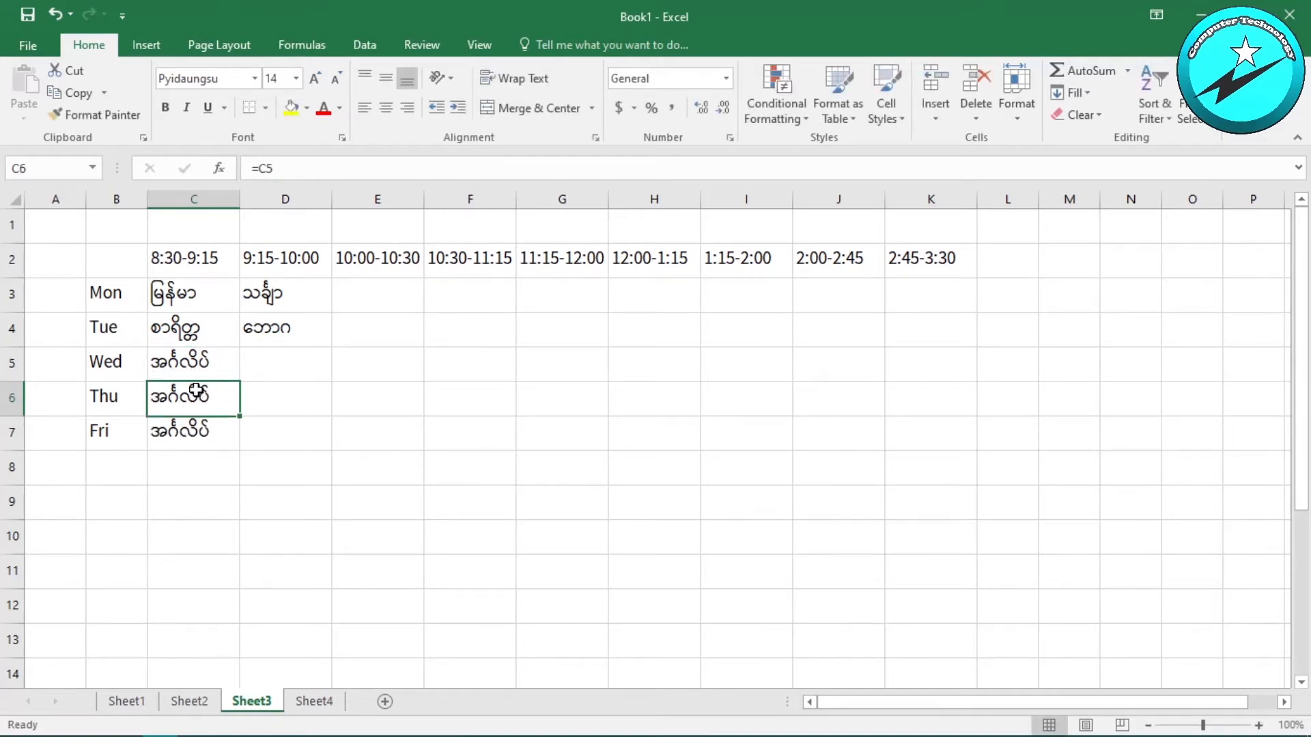
Check the formula in C6, and set Wednesday's subject in C5 back to ဘောဂ.
click(196, 373)
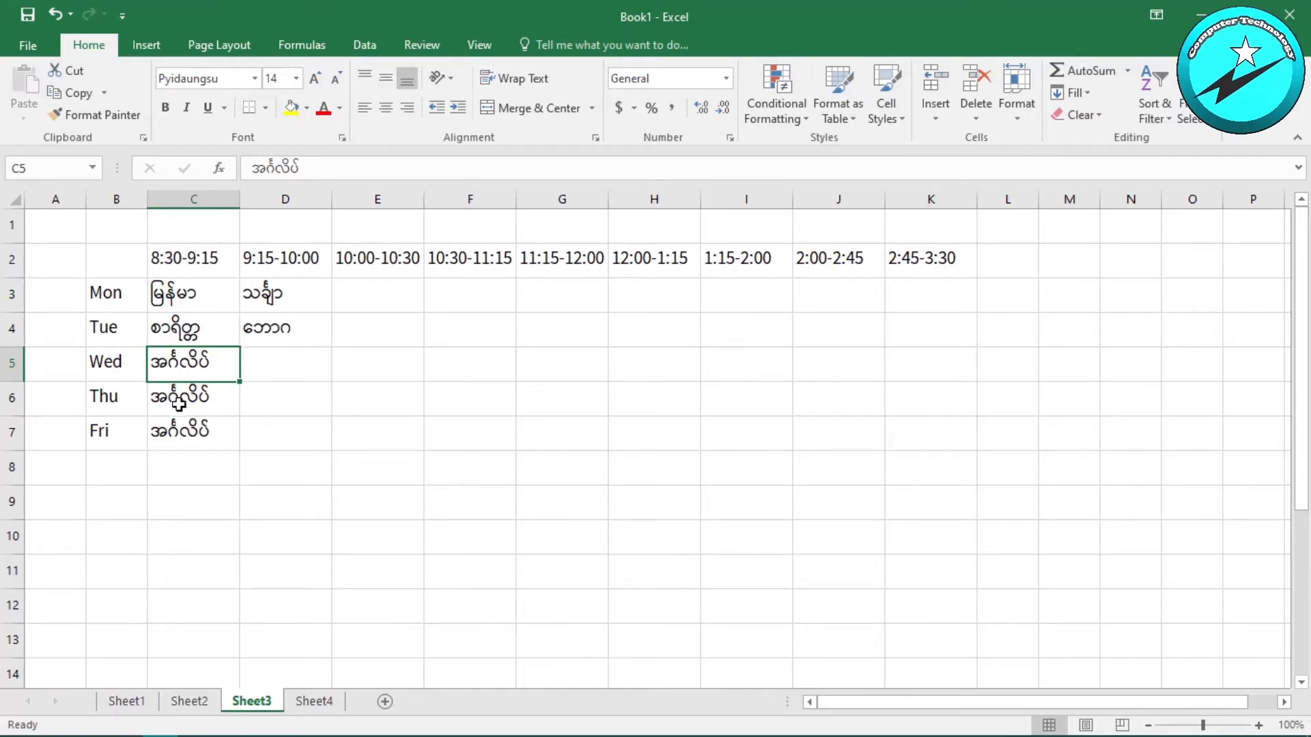
click(201, 407)
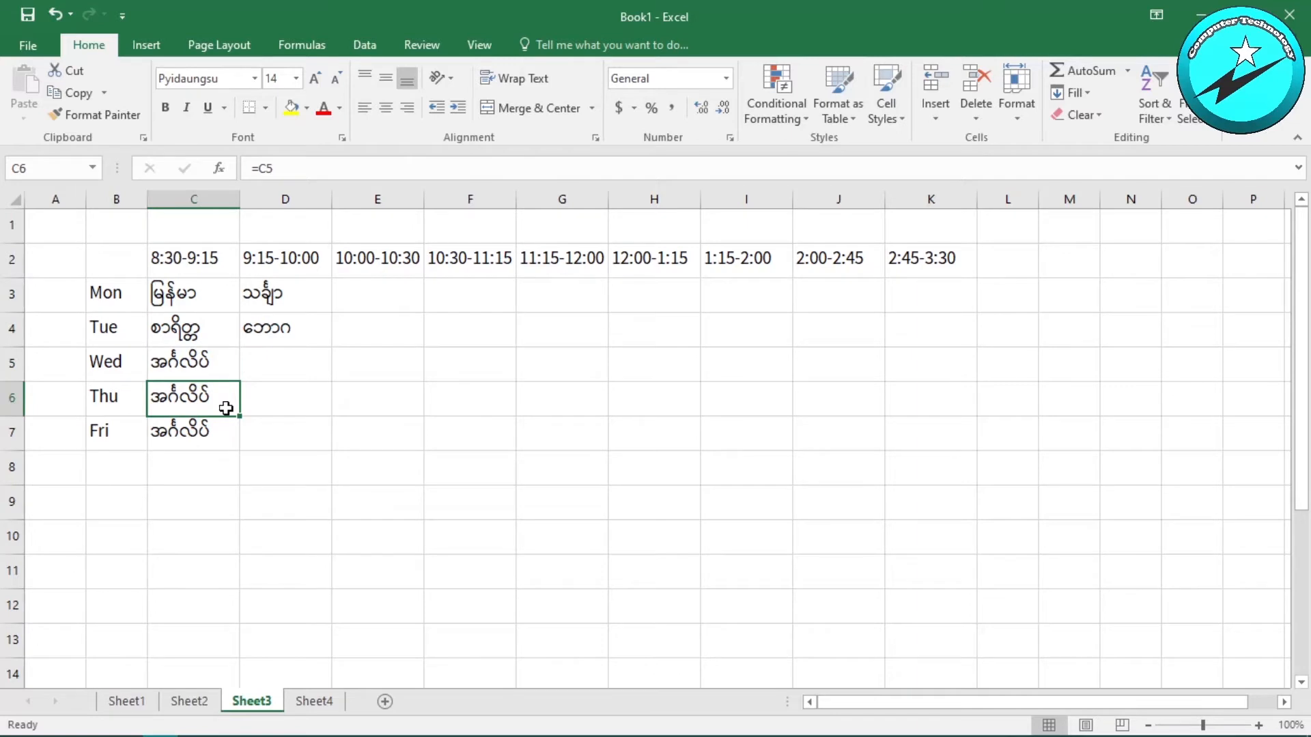
click(213, 371)
text(ဘော)
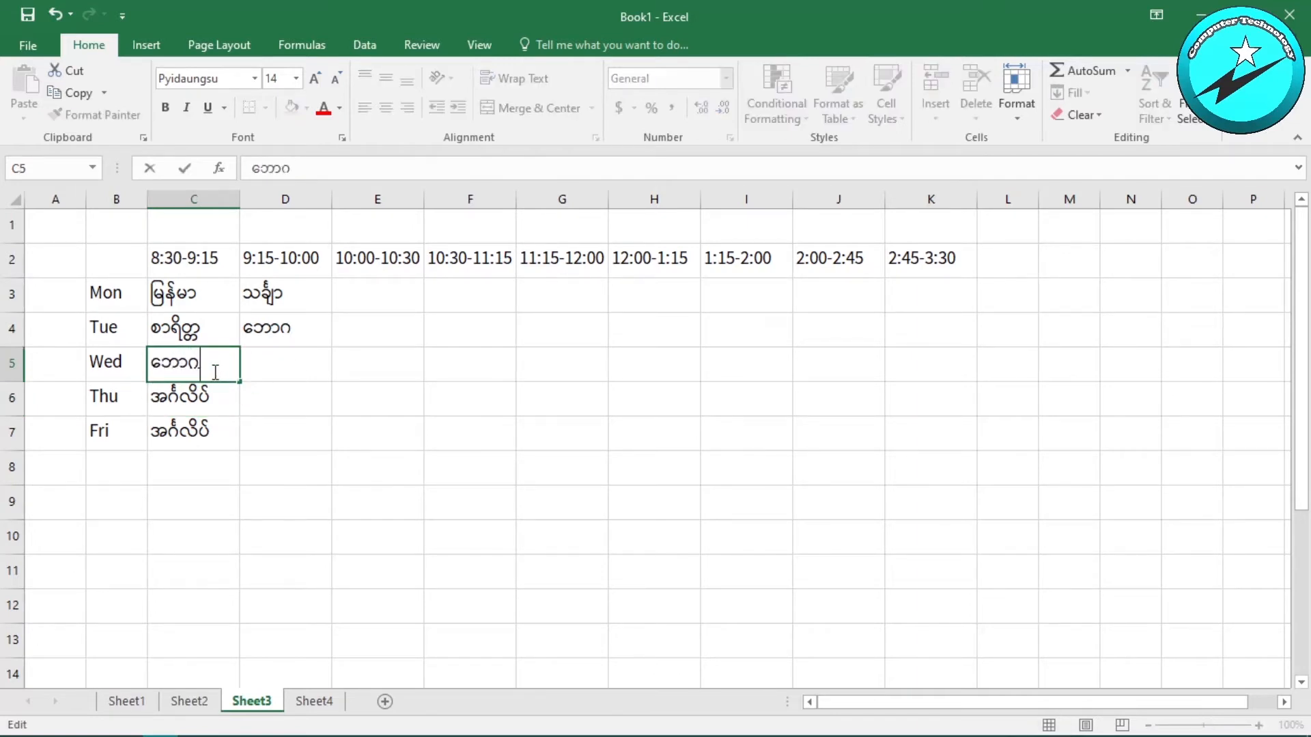
text(ဂ)
key(Return)
click(312, 503)
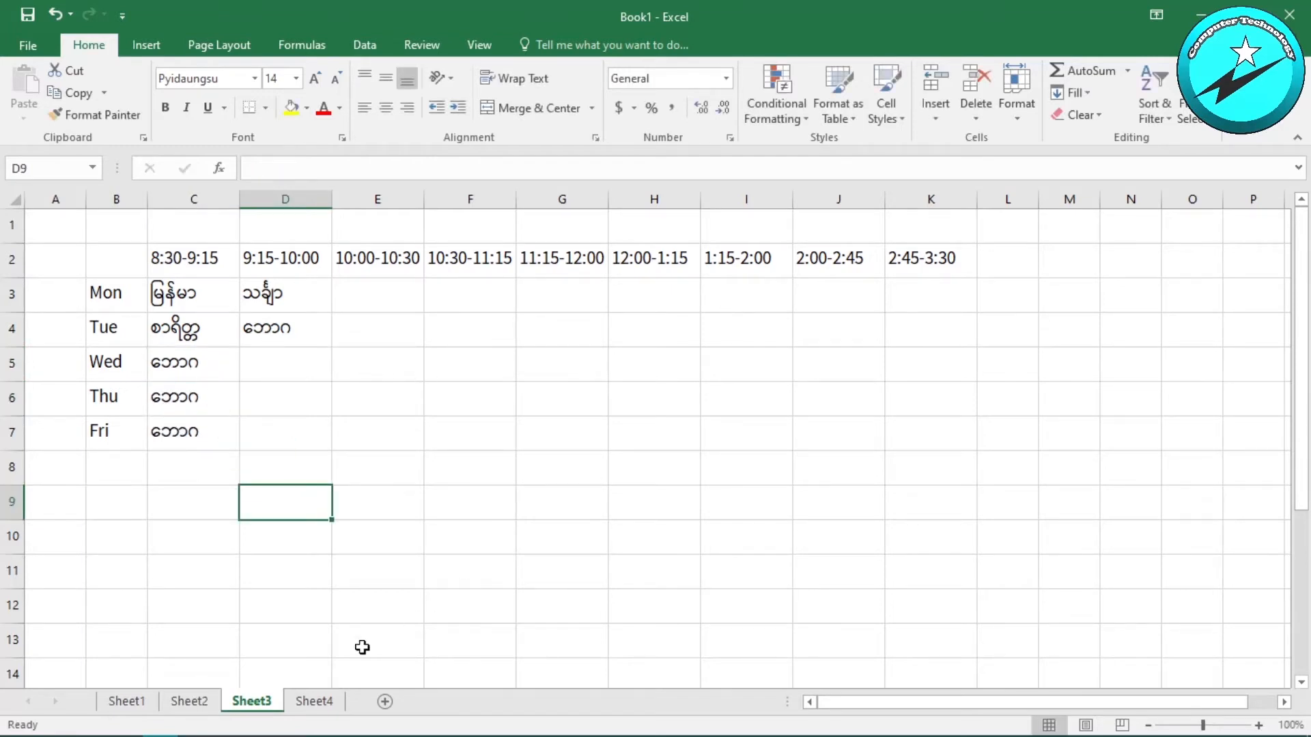
On Sheet4, move the subject block E3:I7 one column over to F3:J7, freeing the 10:00-10:30 column.
click(321, 703)
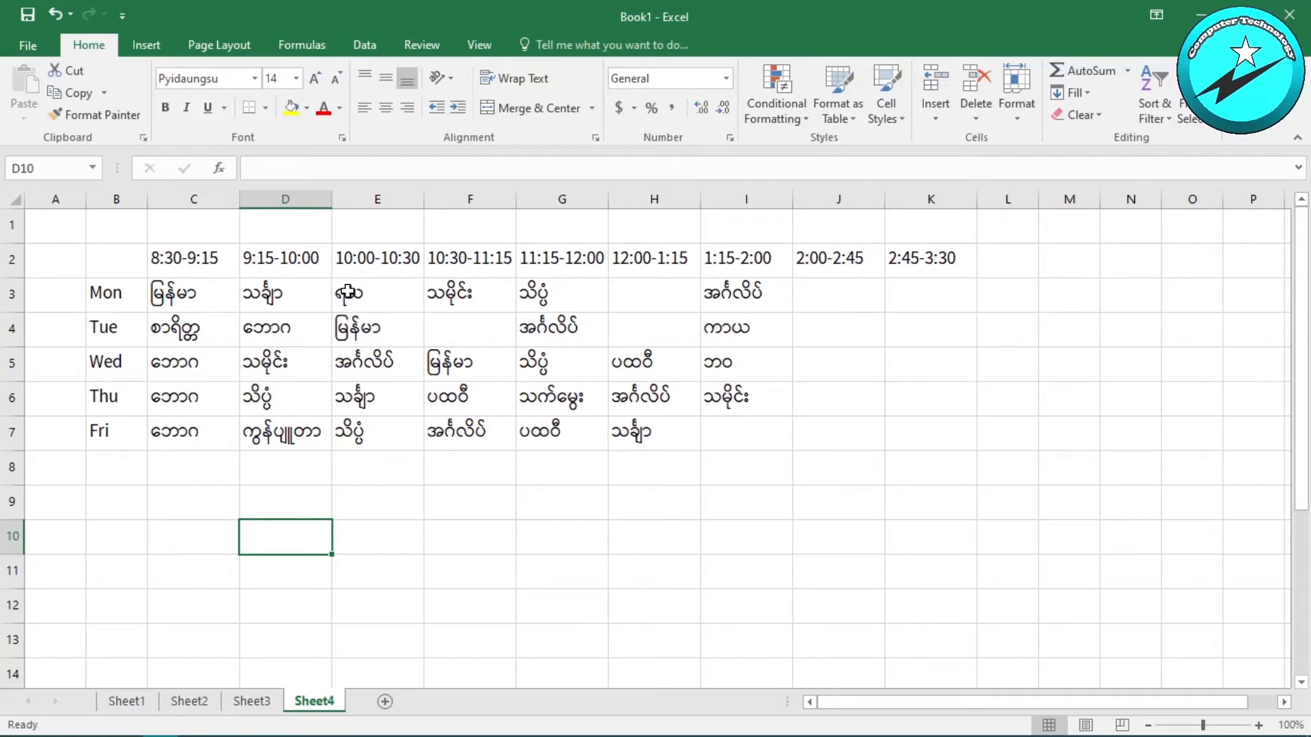
drag(349, 293, 758, 422)
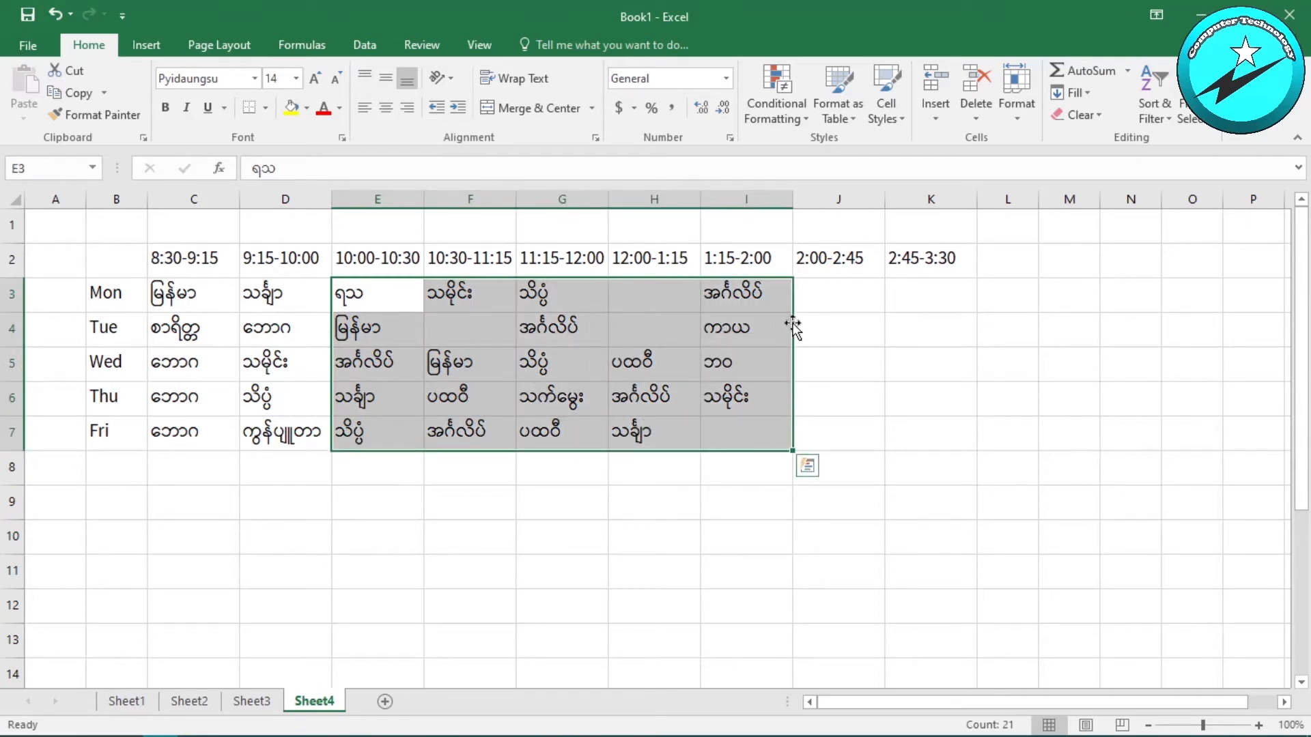
drag(793, 326, 829, 333)
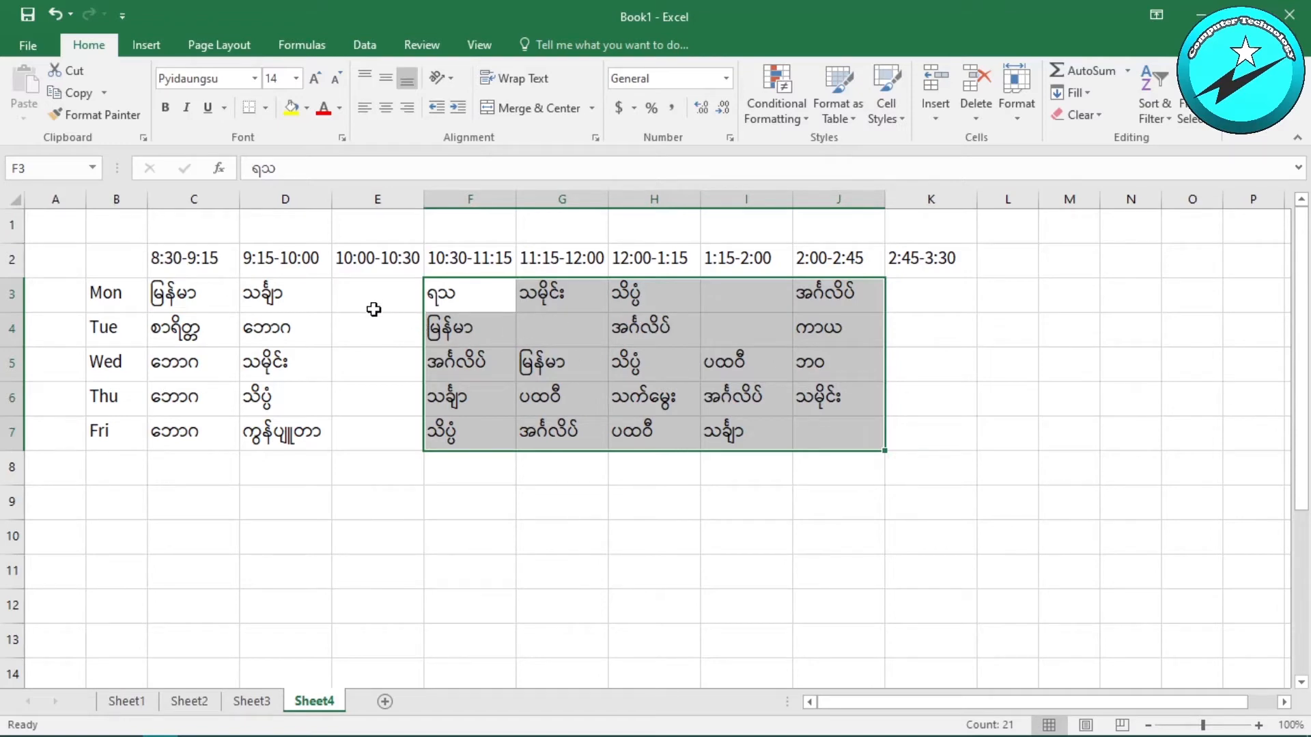
click(710, 343)
Move the subject block H3:J7 one column over to I3:K7, freeing the 12:00-1:15 column.
drag(640, 289, 863, 423)
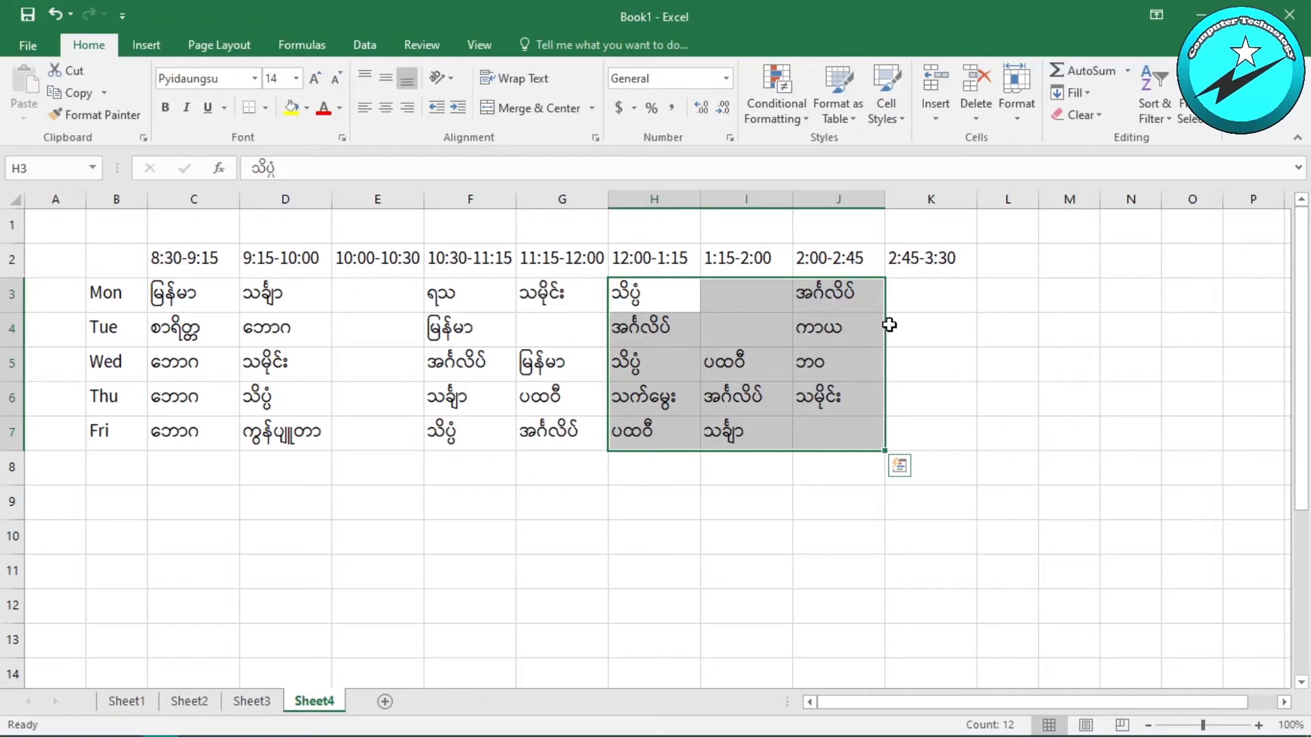
drag(886, 328, 926, 328)
click(855, 492)
click(659, 540)
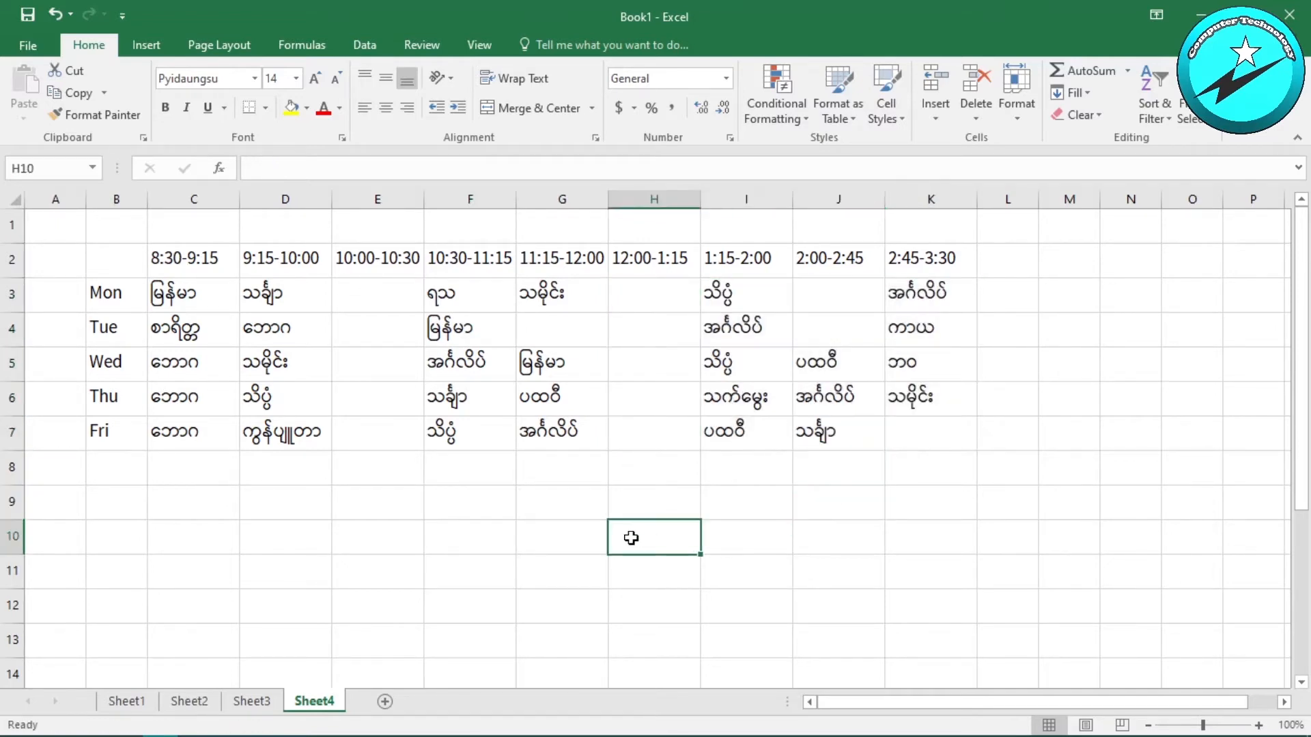
Merge and center cells E3:E7 under the 10:00-10:30 period.
click(373, 294)
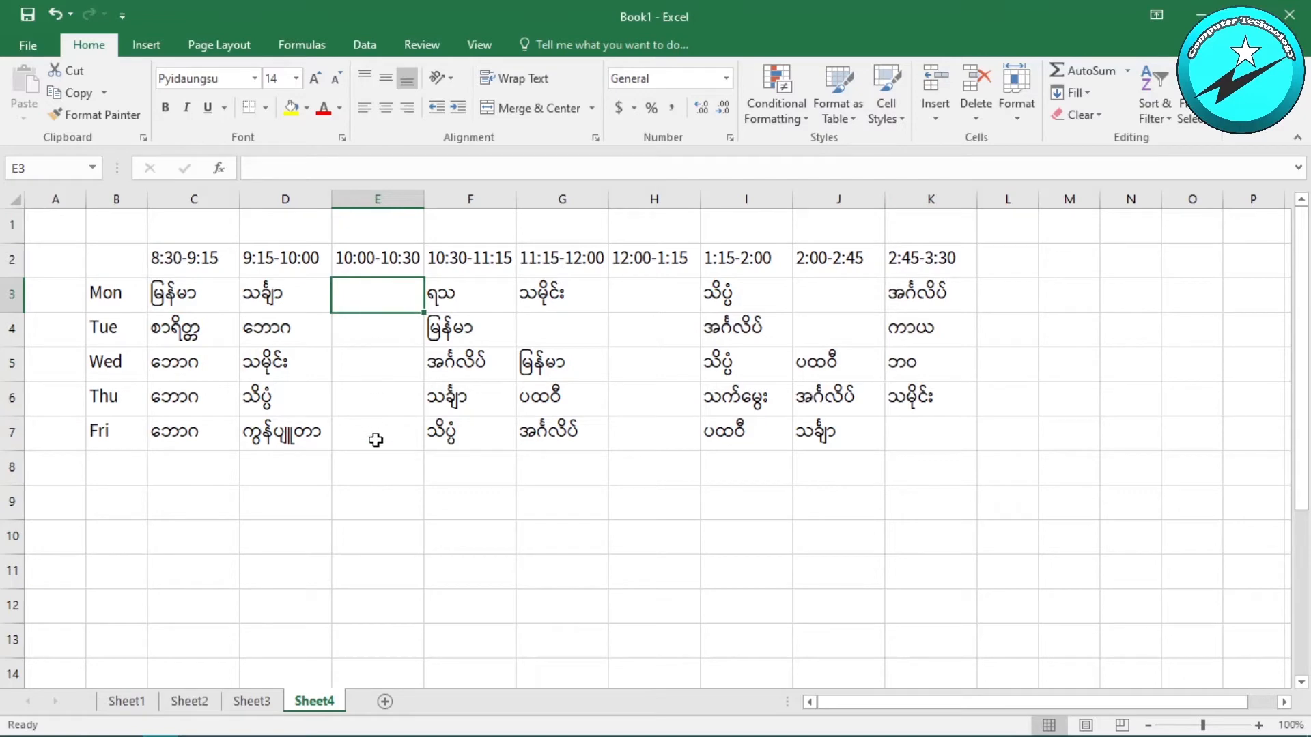
drag(376, 300, 369, 425)
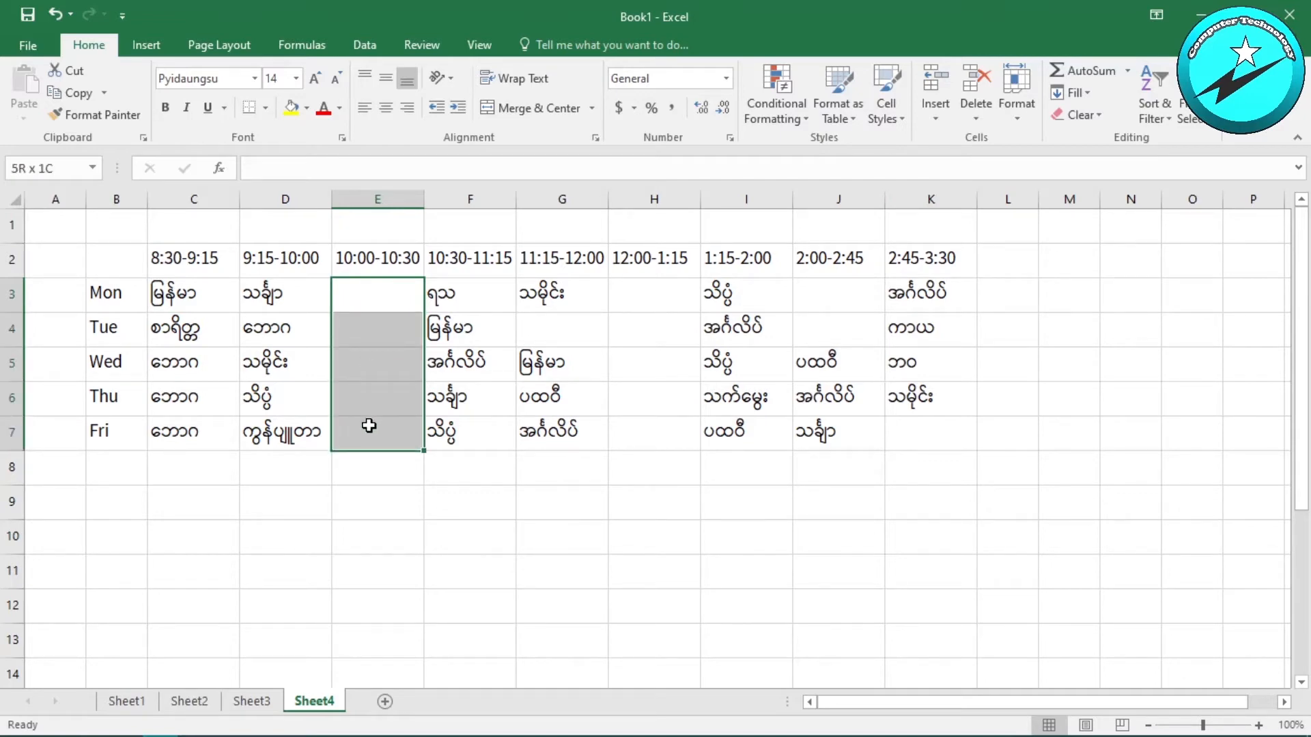
click(535, 120)
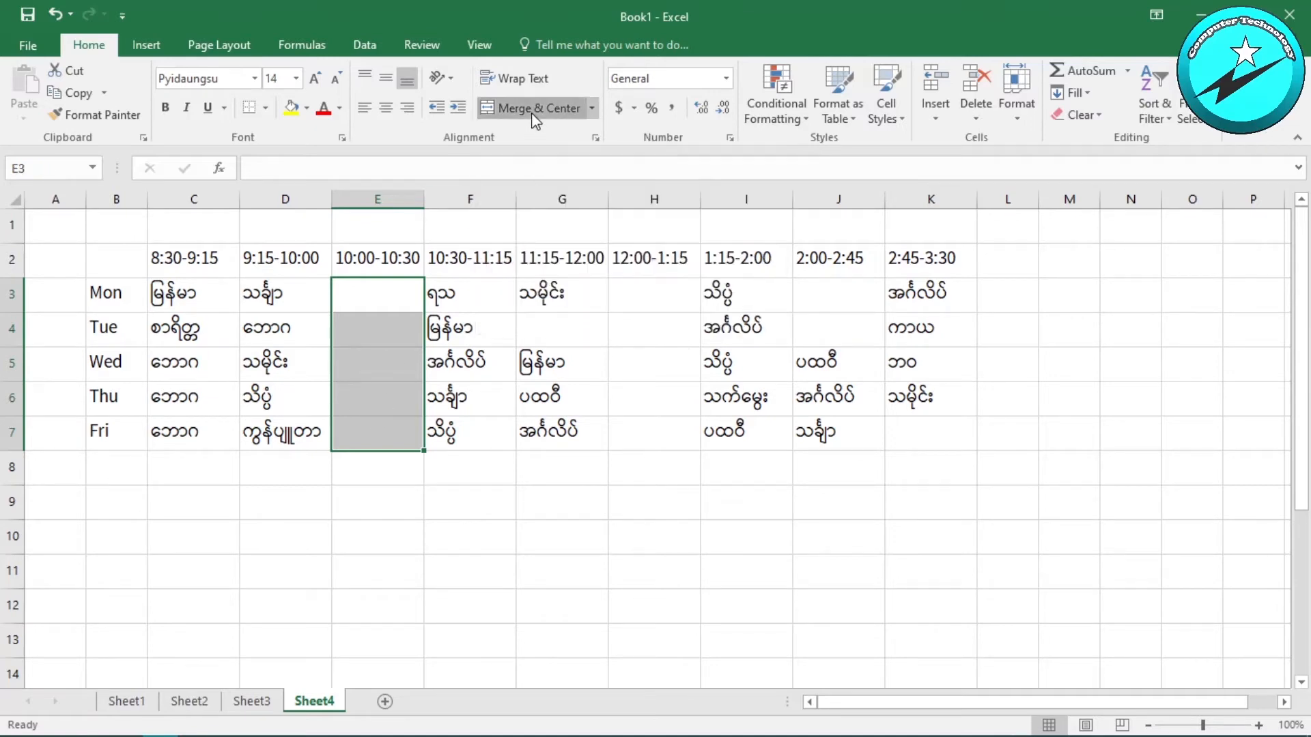
click(304, 495)
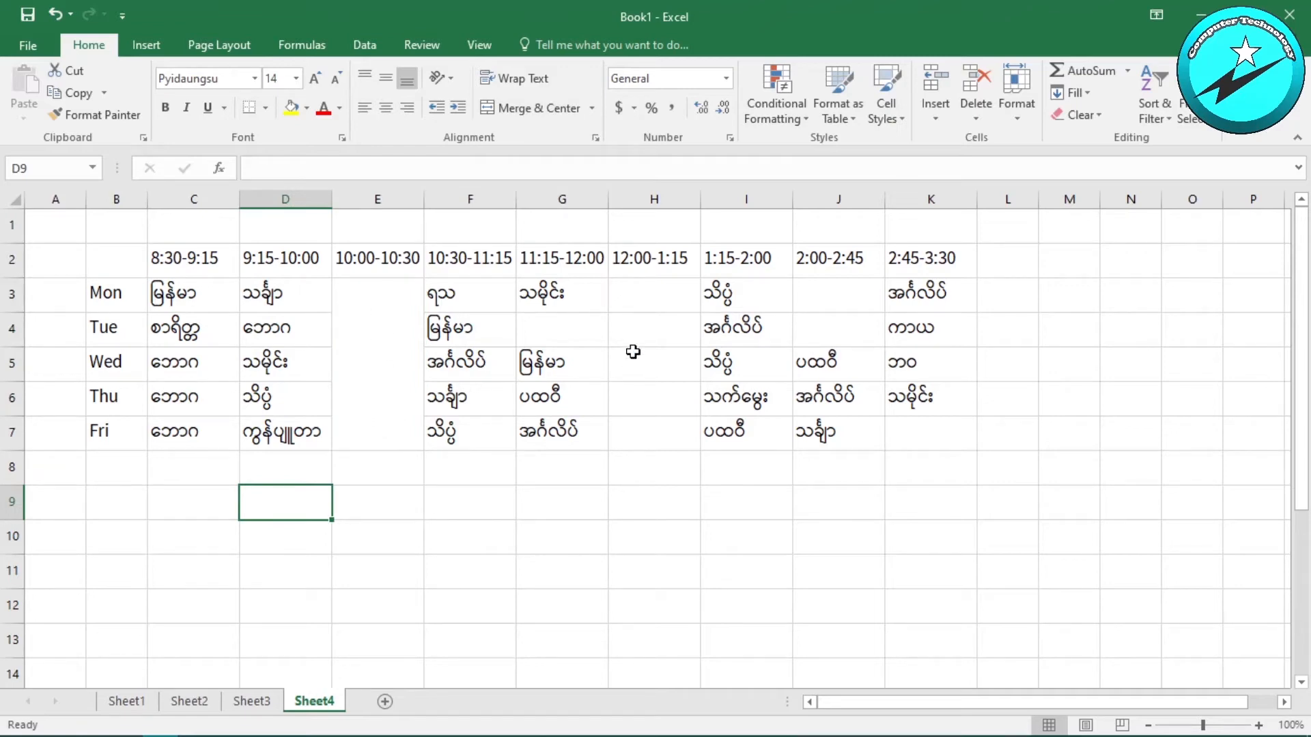
Merge and center cells H3:H7 under the 12:00-1:15 period.
drag(646, 294, 655, 427)
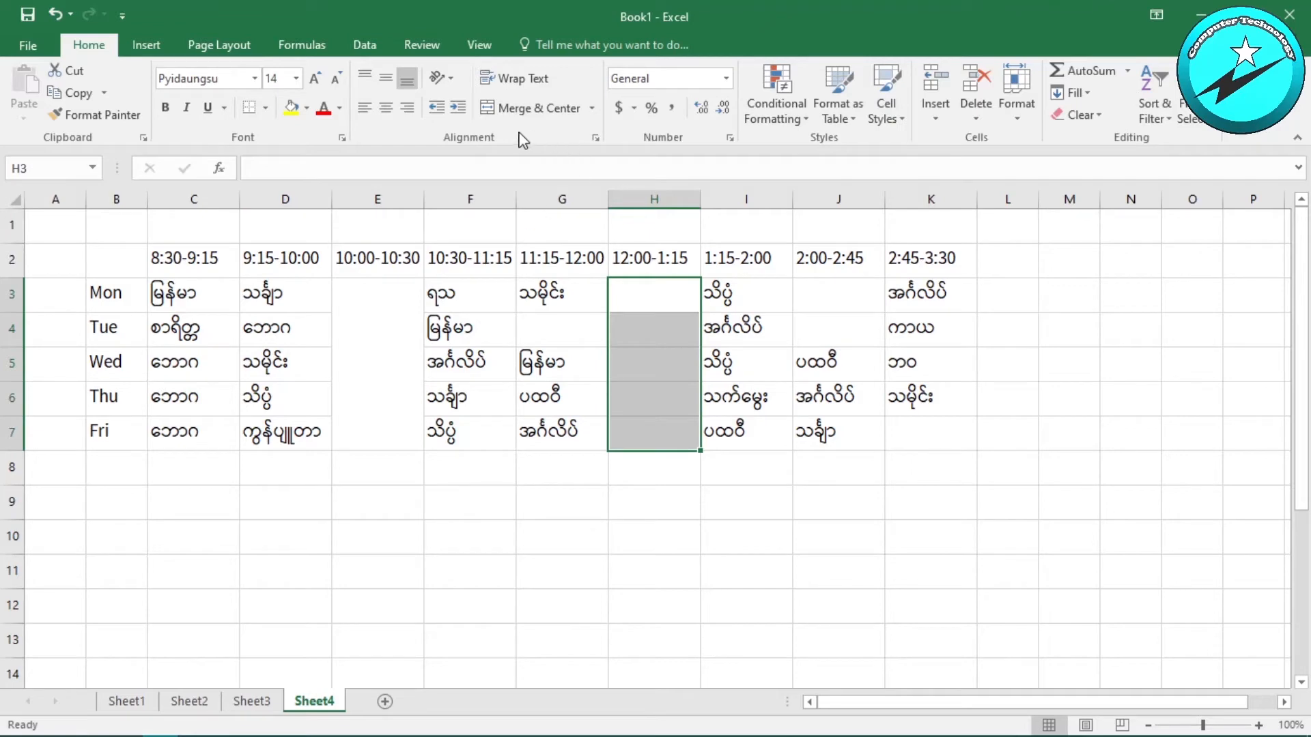
click(513, 108)
click(819, 568)
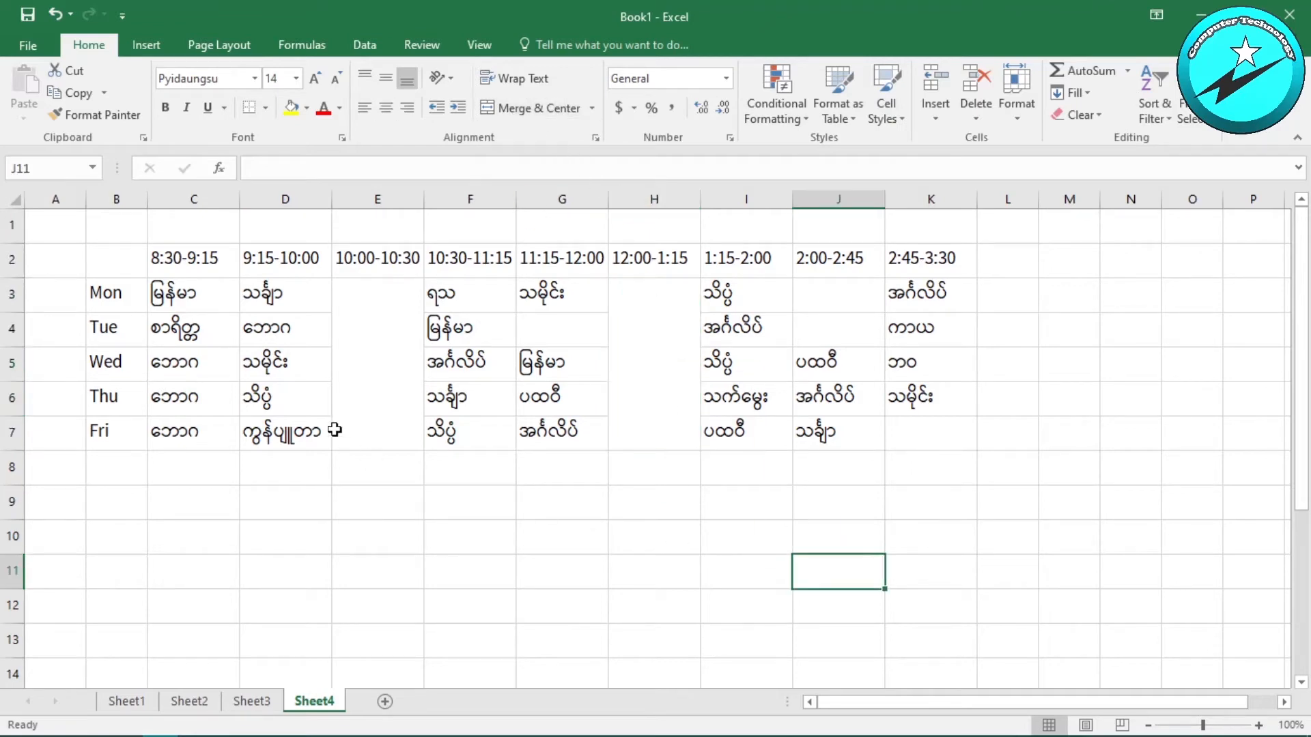
Enter the snack-break label "မုန့်စားကျောင်းဆင်းချိန်" in the merged cell under the 10:00-10:30 period.
click(359, 384)
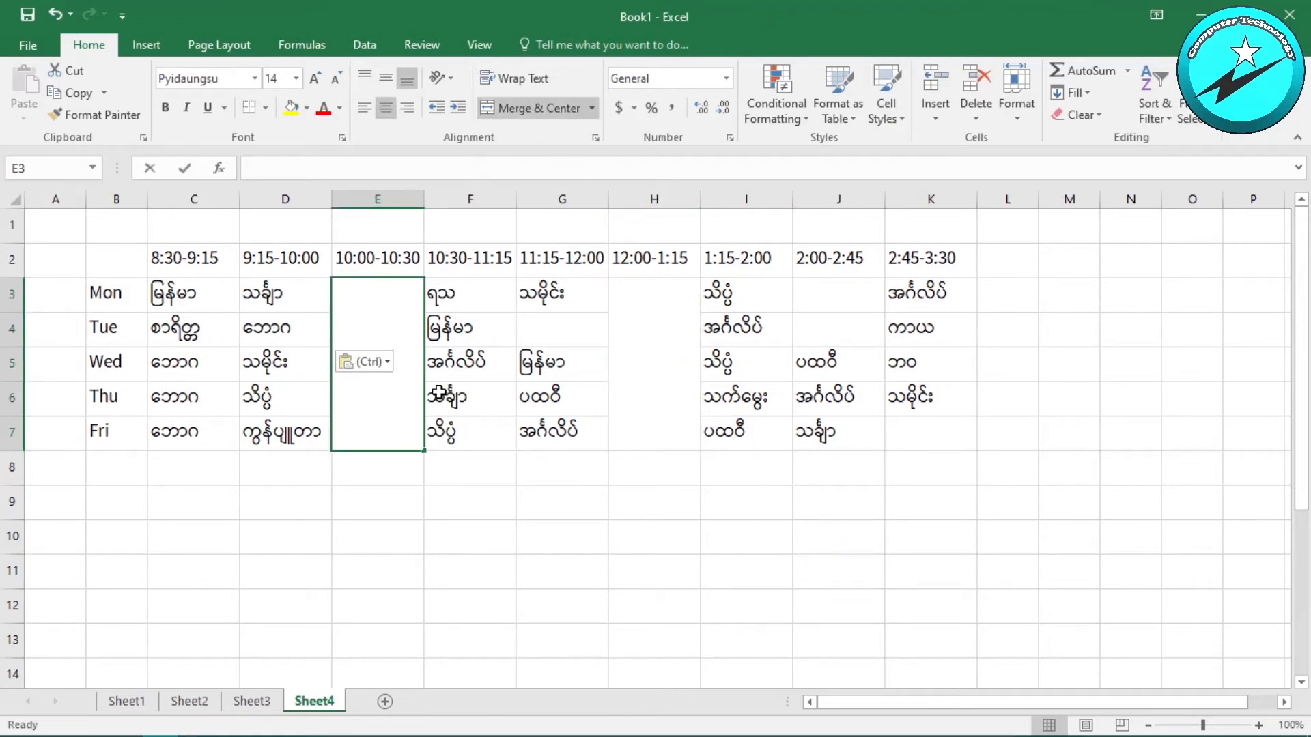
text(မုန့်စားကျော)
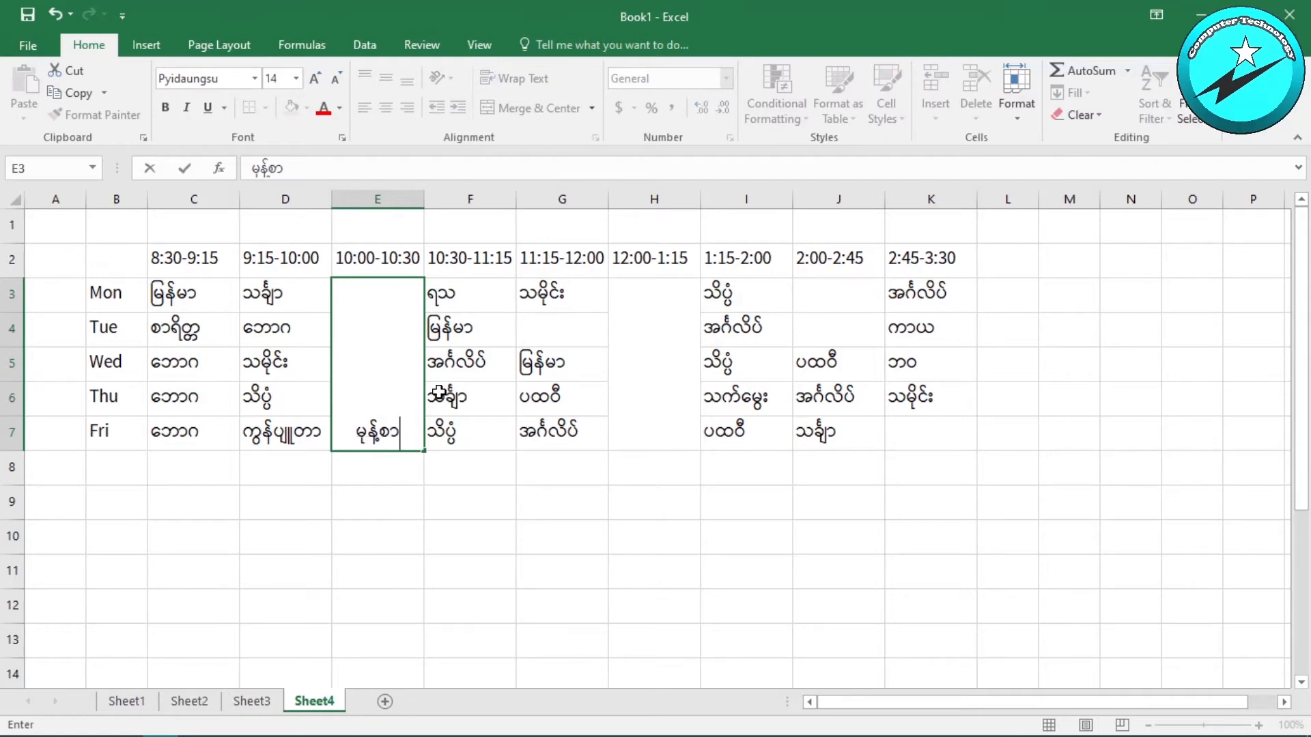
text(င်း)
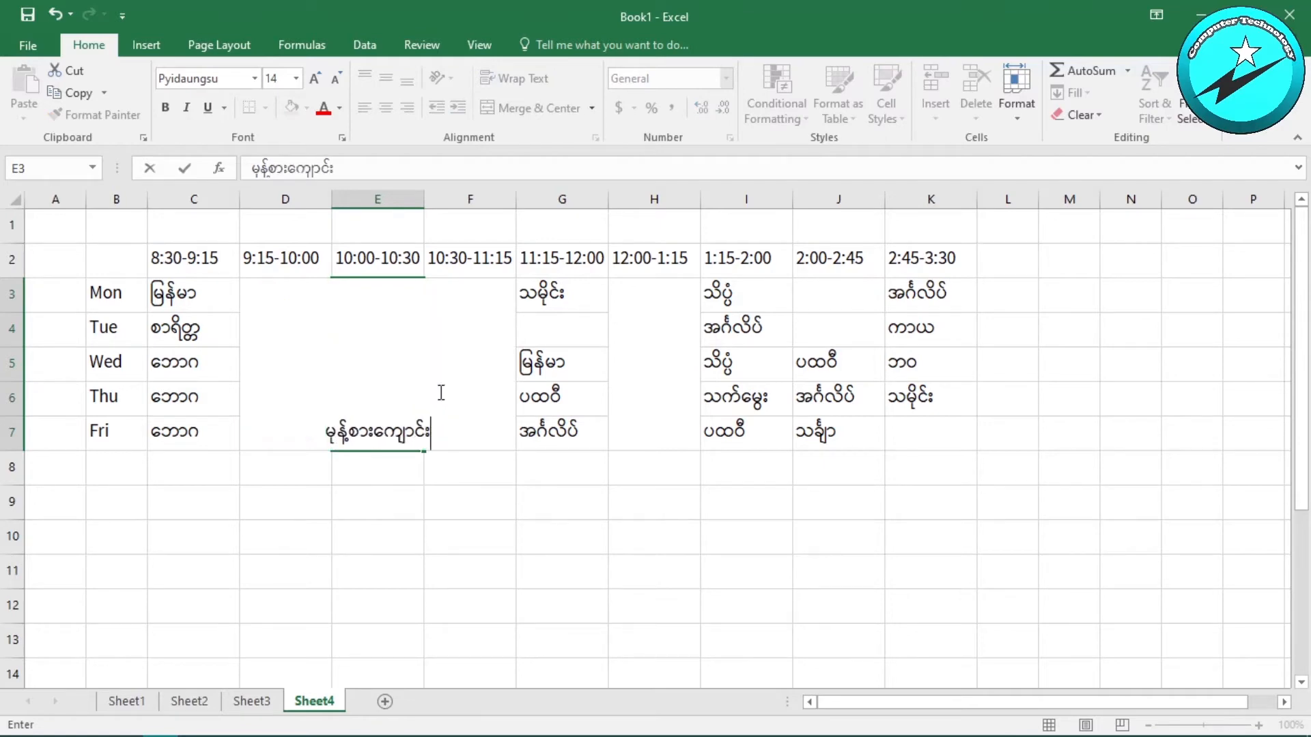
text(ဆင်း)
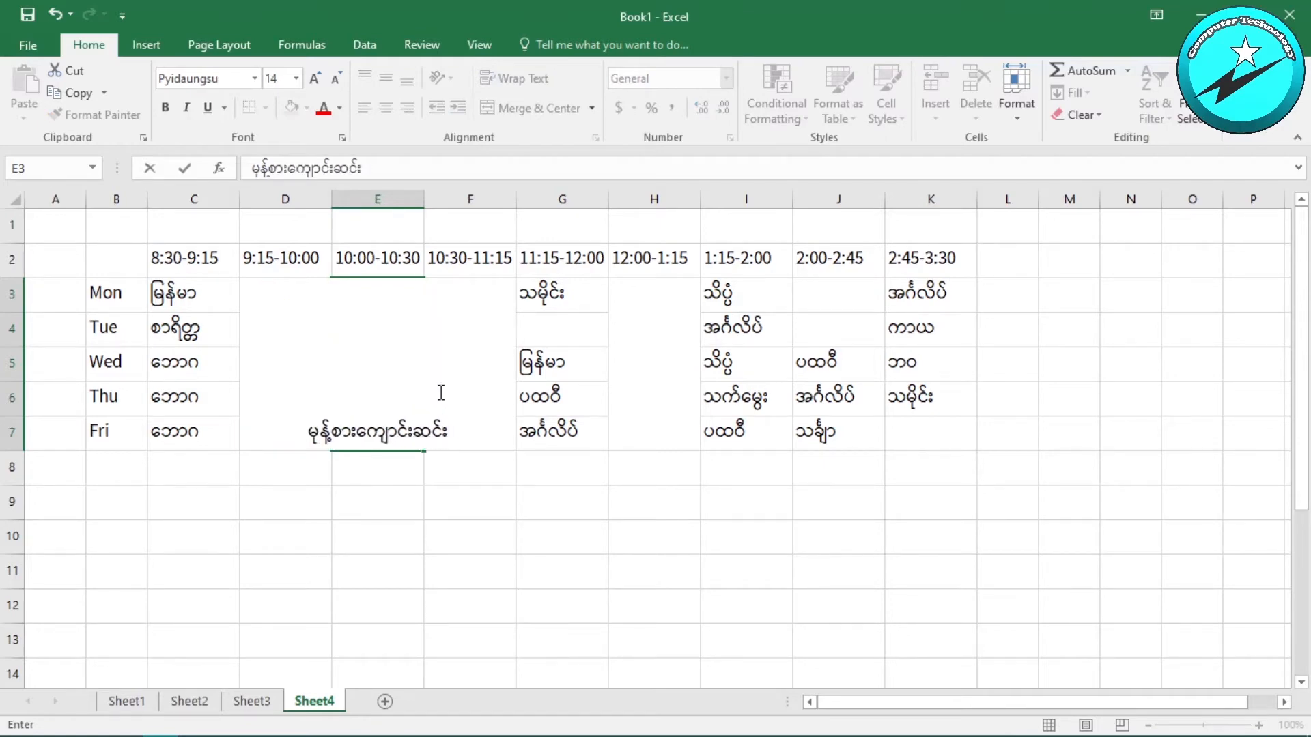
text(ချိန်)
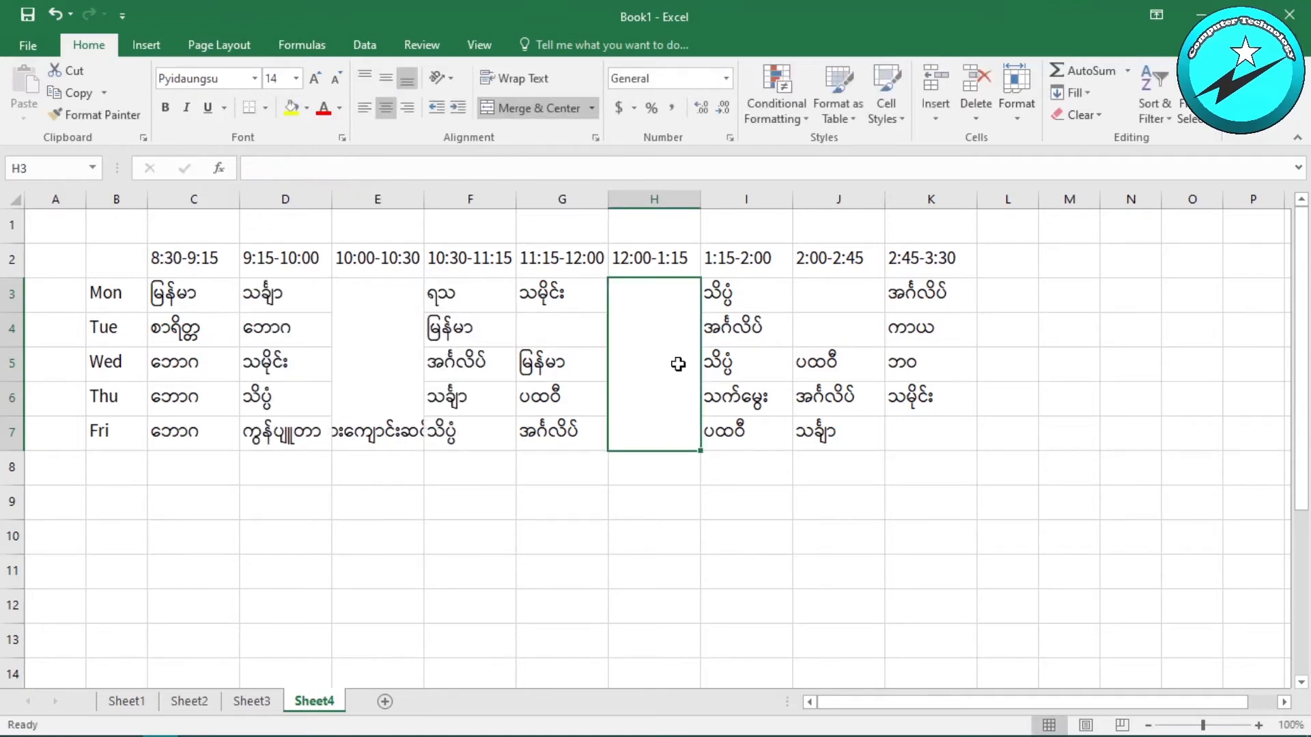
Enter the lunch-break label "ထမင်းစားကျောင်းဆင်းချိန်" in the merged cell under the 12:00-1:15 period.
text(ထ)
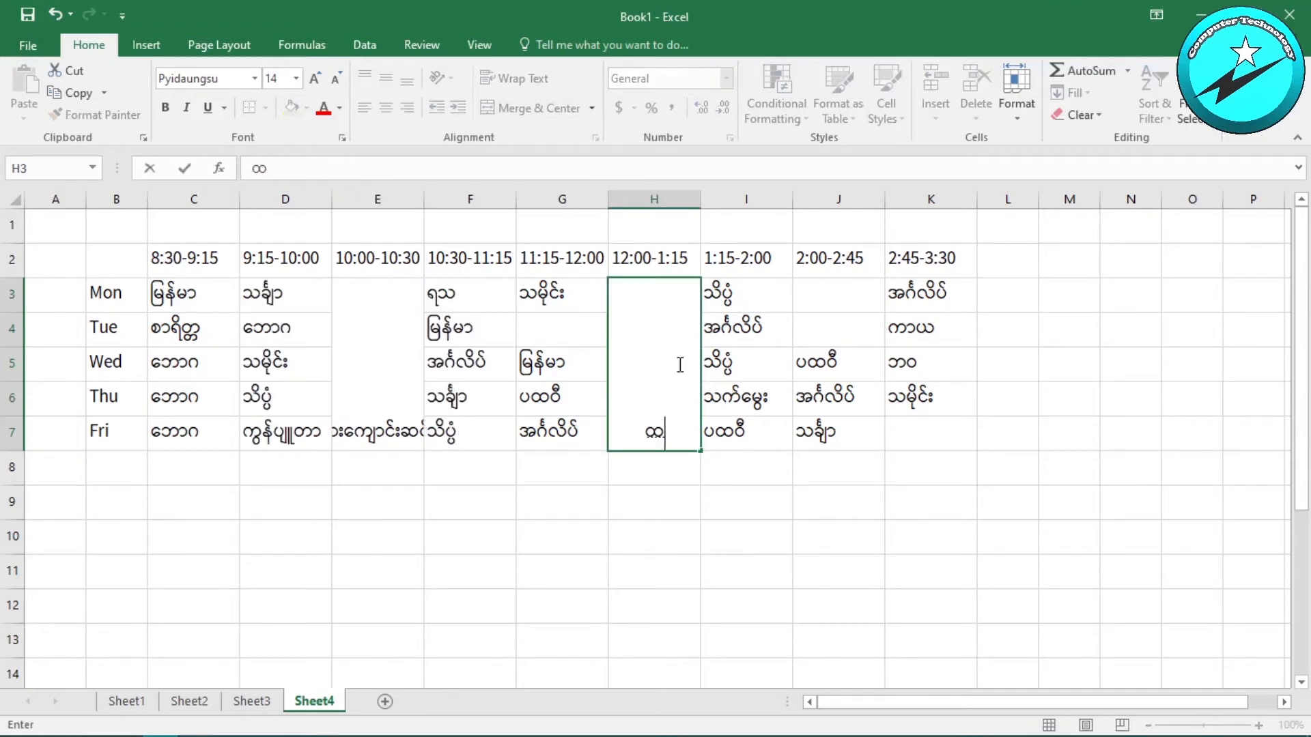
text(မင်းစားကျောင်း)
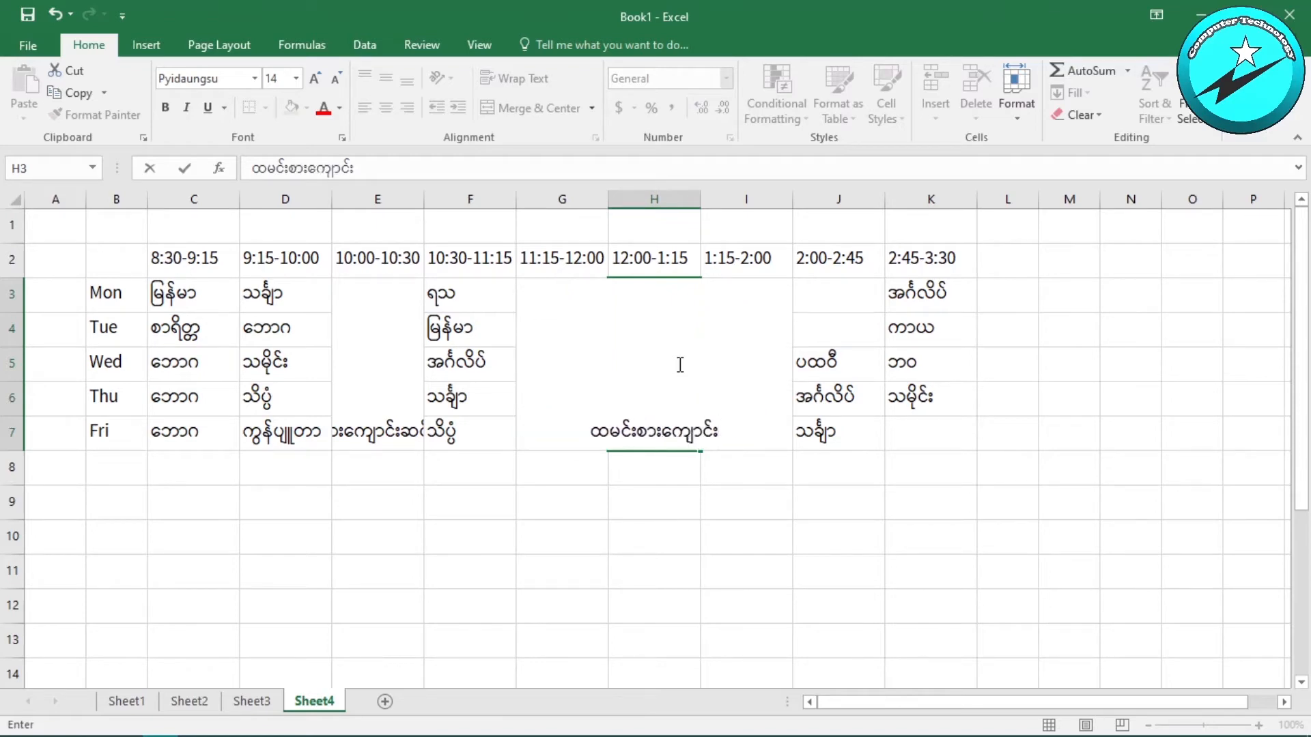
text(ဆင်းချိန်)
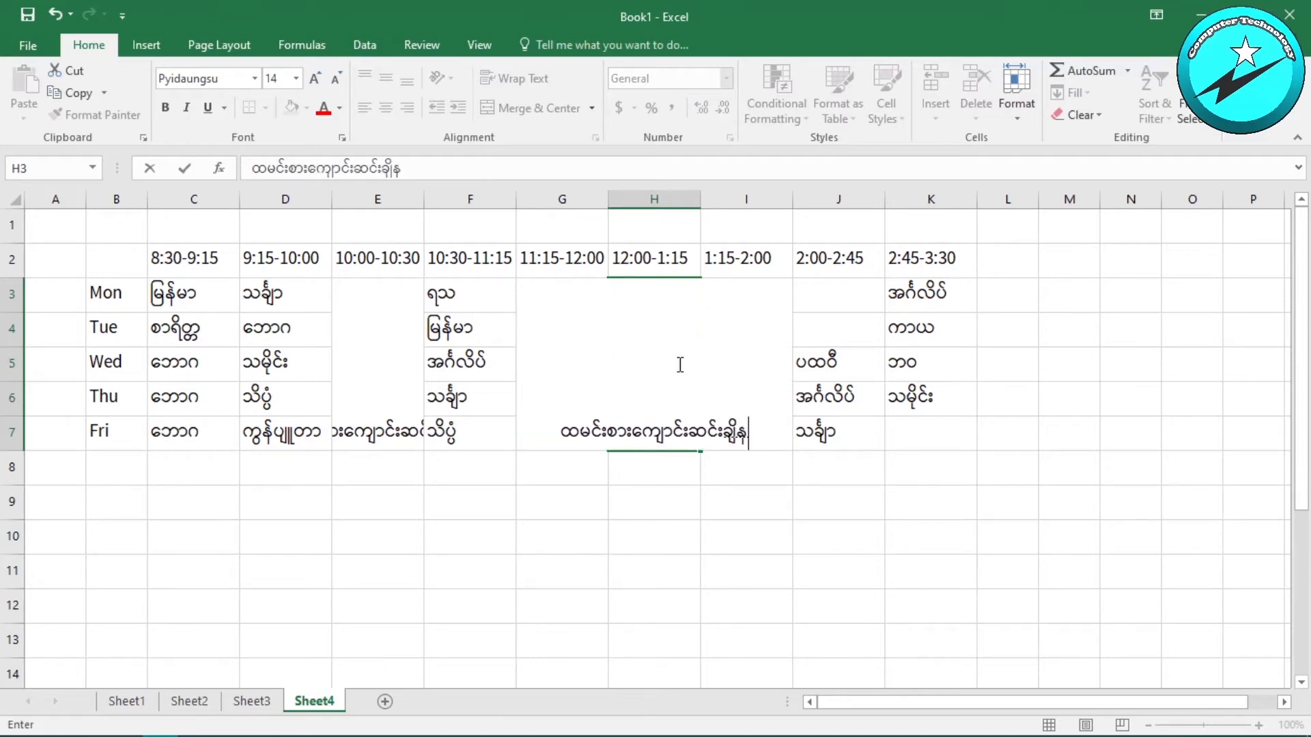
key(Return)
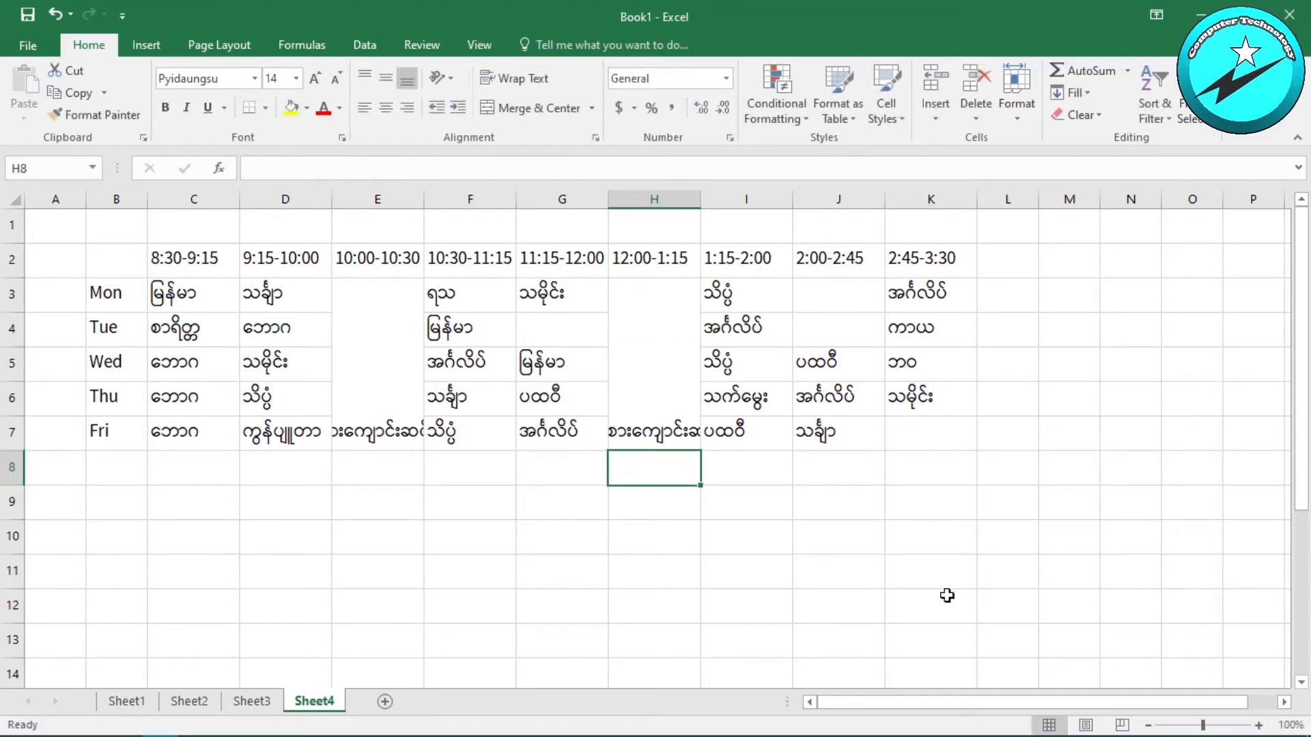
click(946, 597)
click(398, 422)
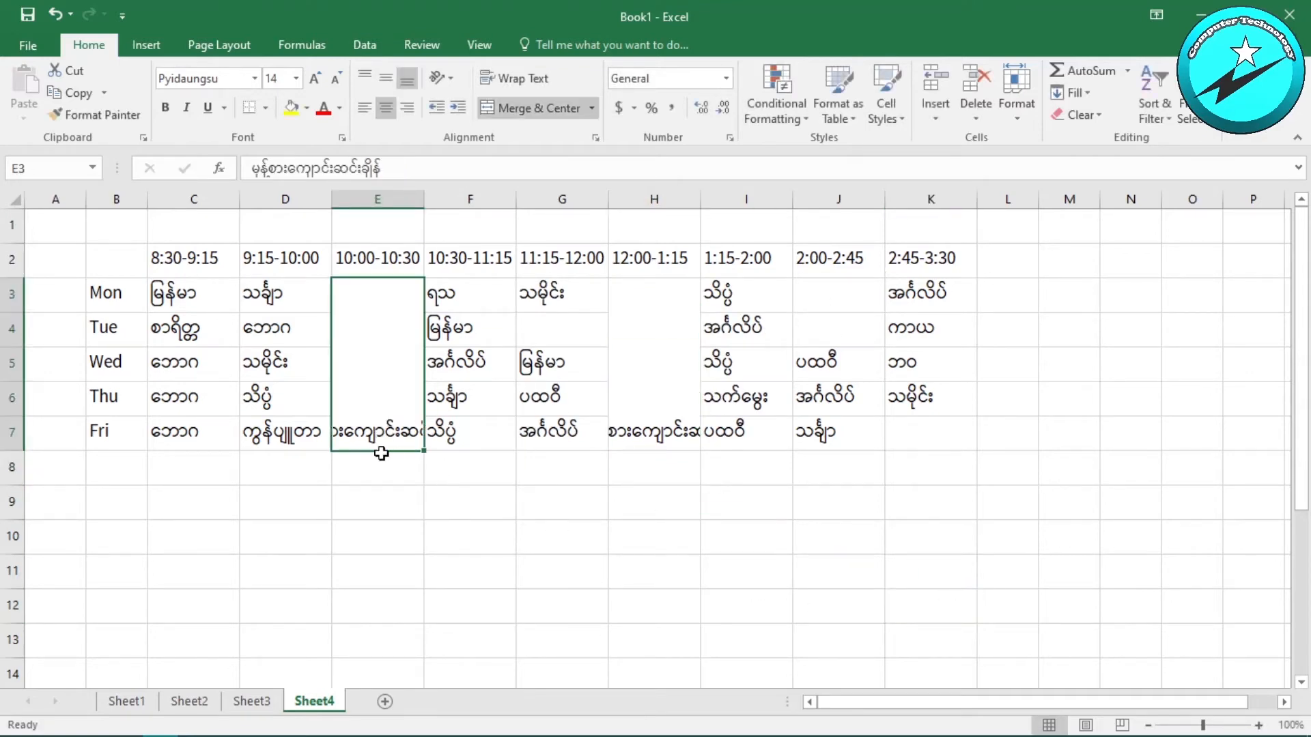
double_click(385, 432)
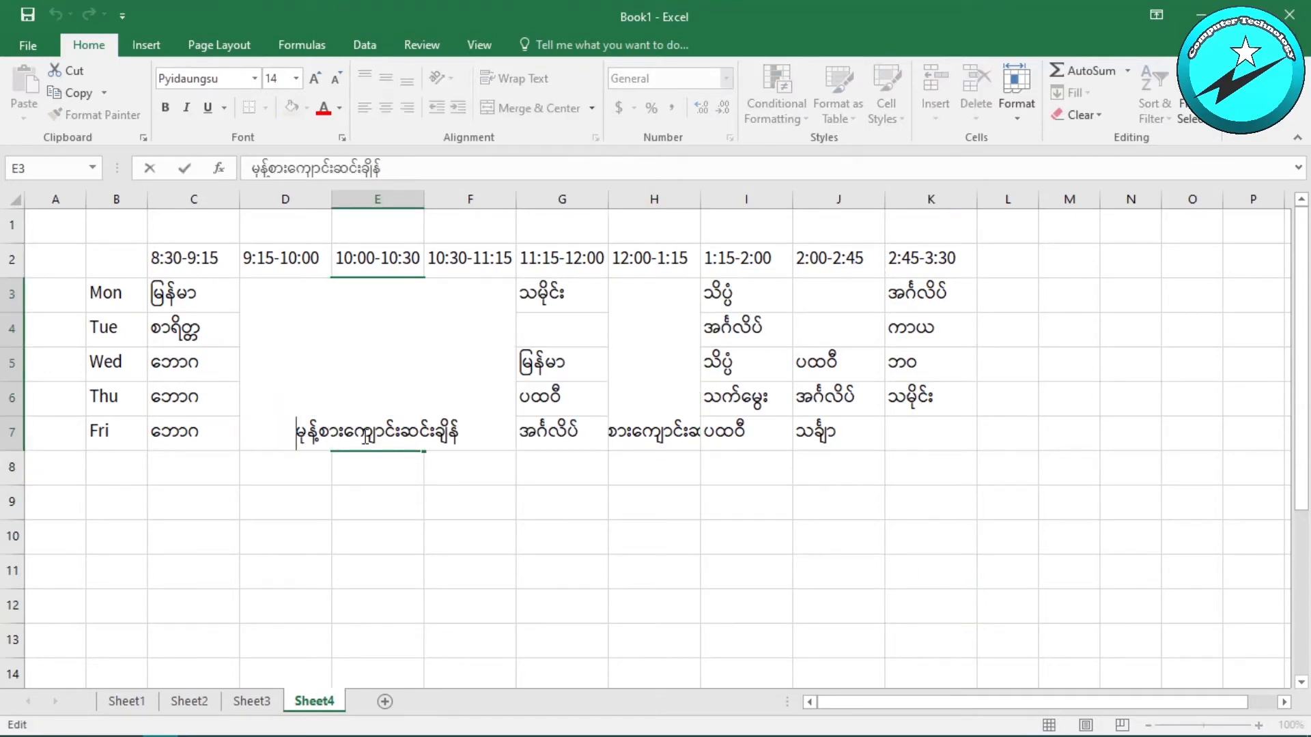
click(442, 477)
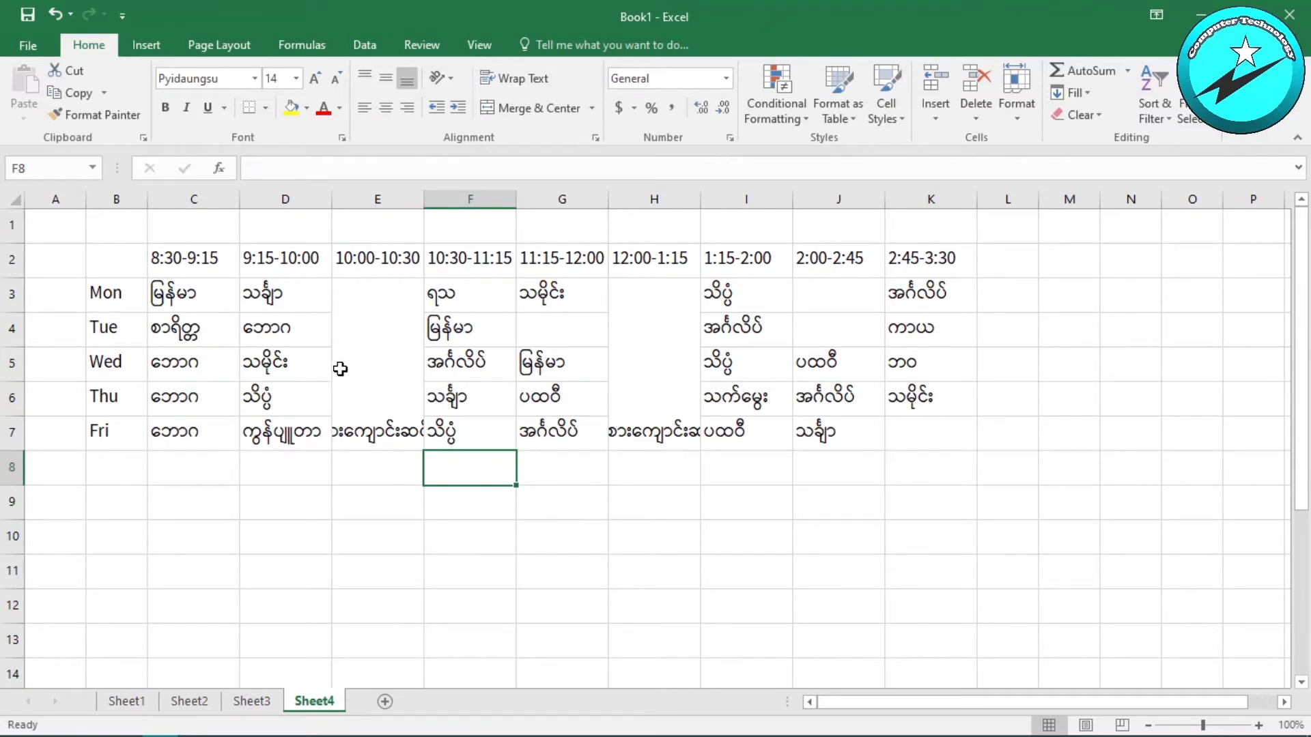
Apply the Rotate Text Down orientation to the merged break cell under the 10:00-10:30 period.
click(372, 389)
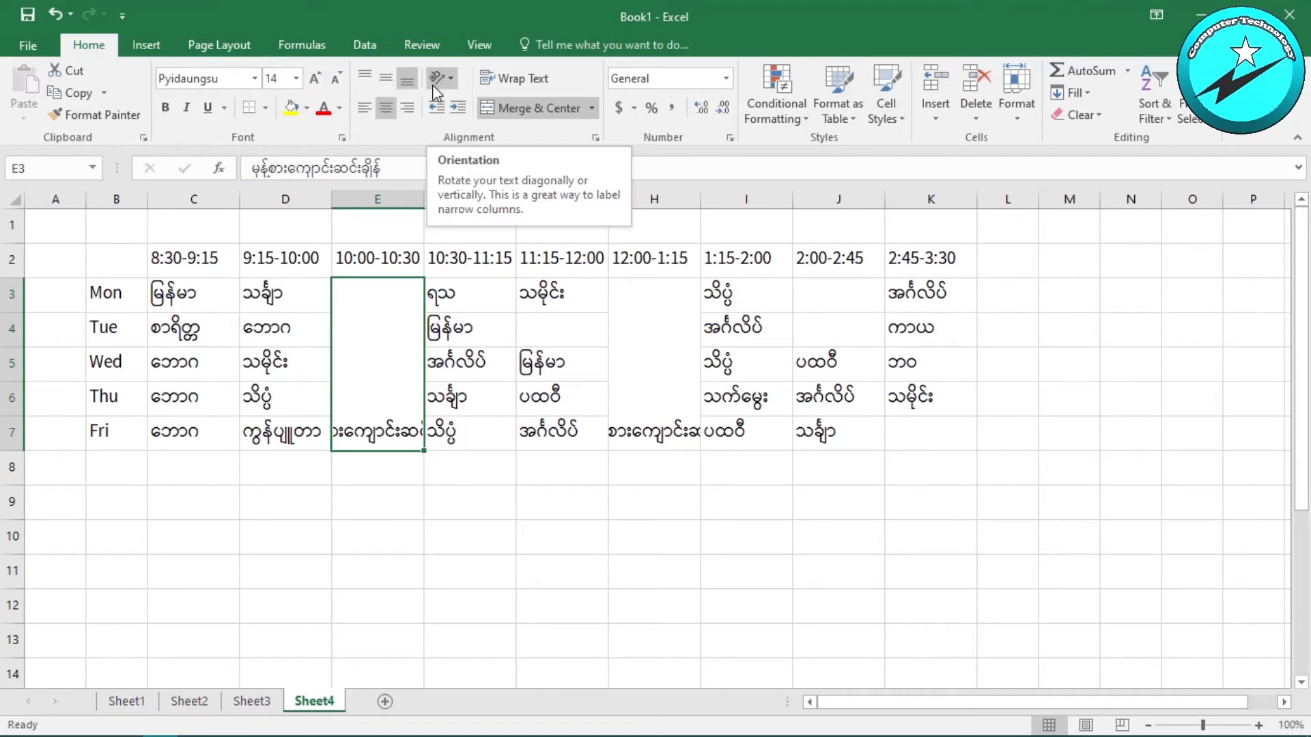
click(452, 81)
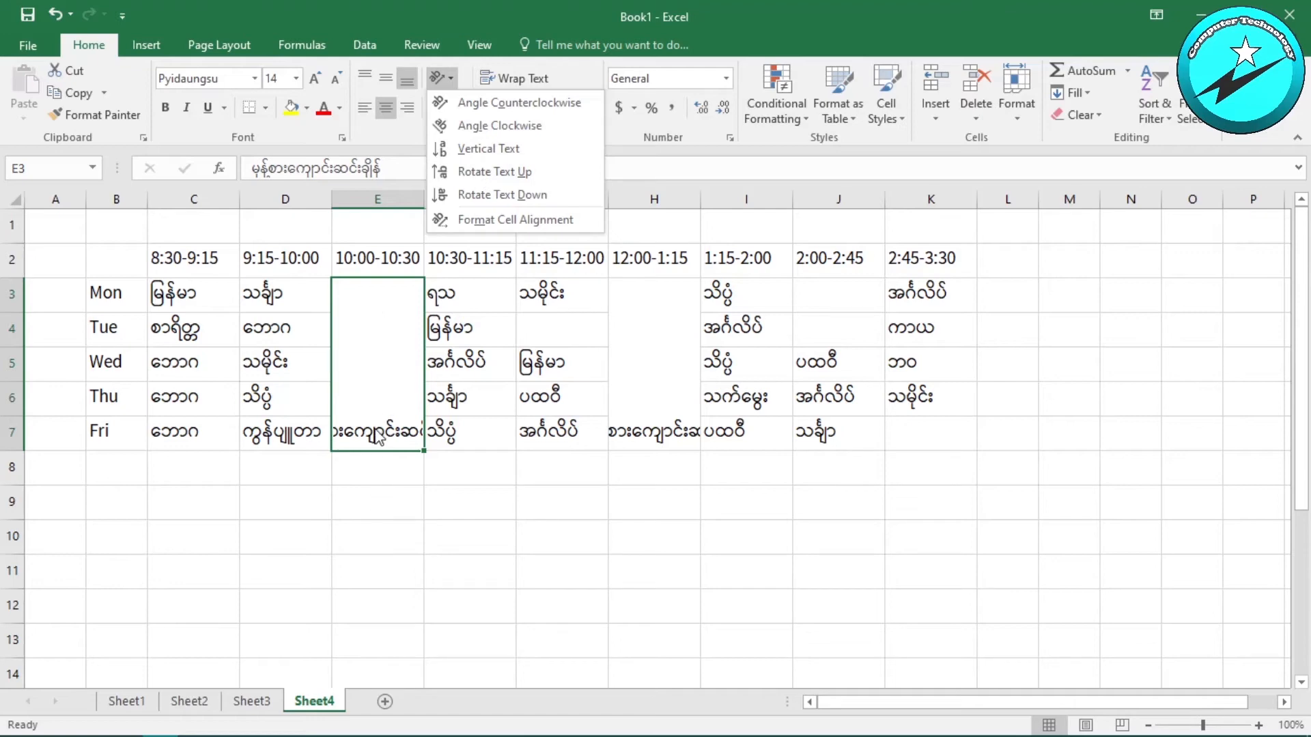
click(501, 196)
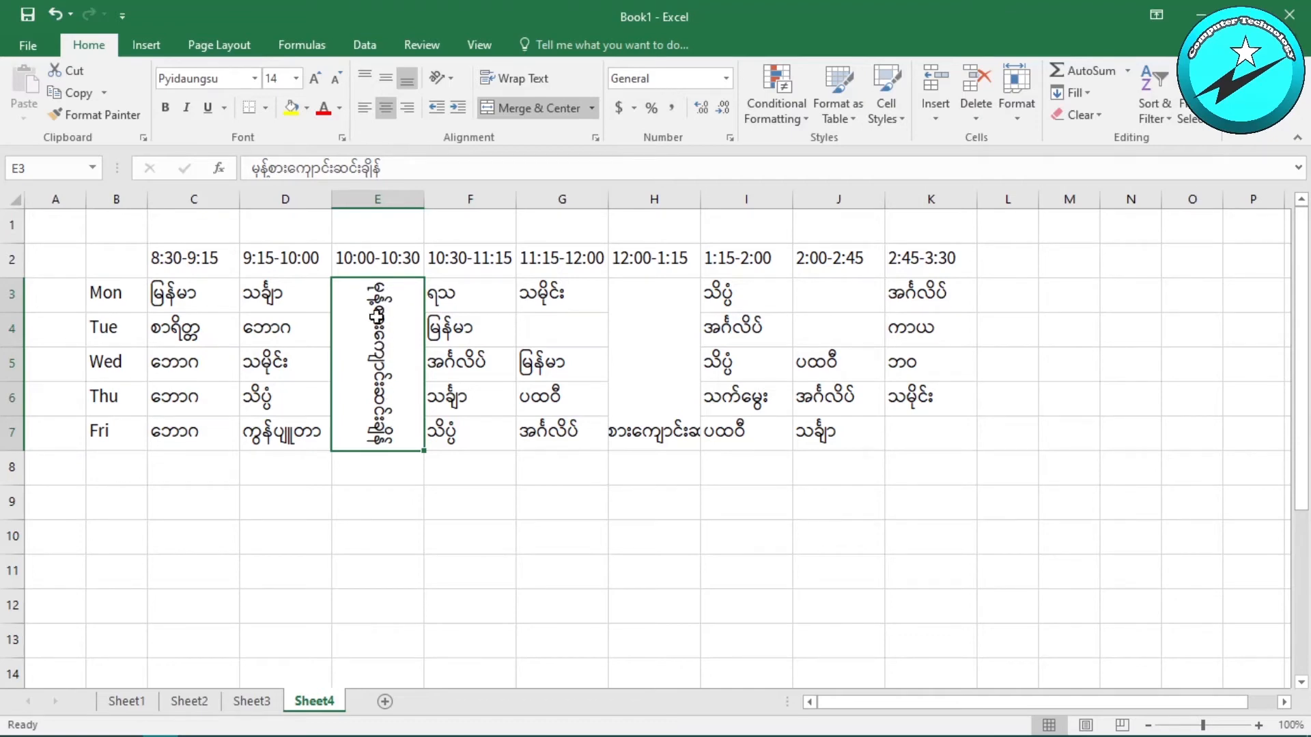
click(523, 498)
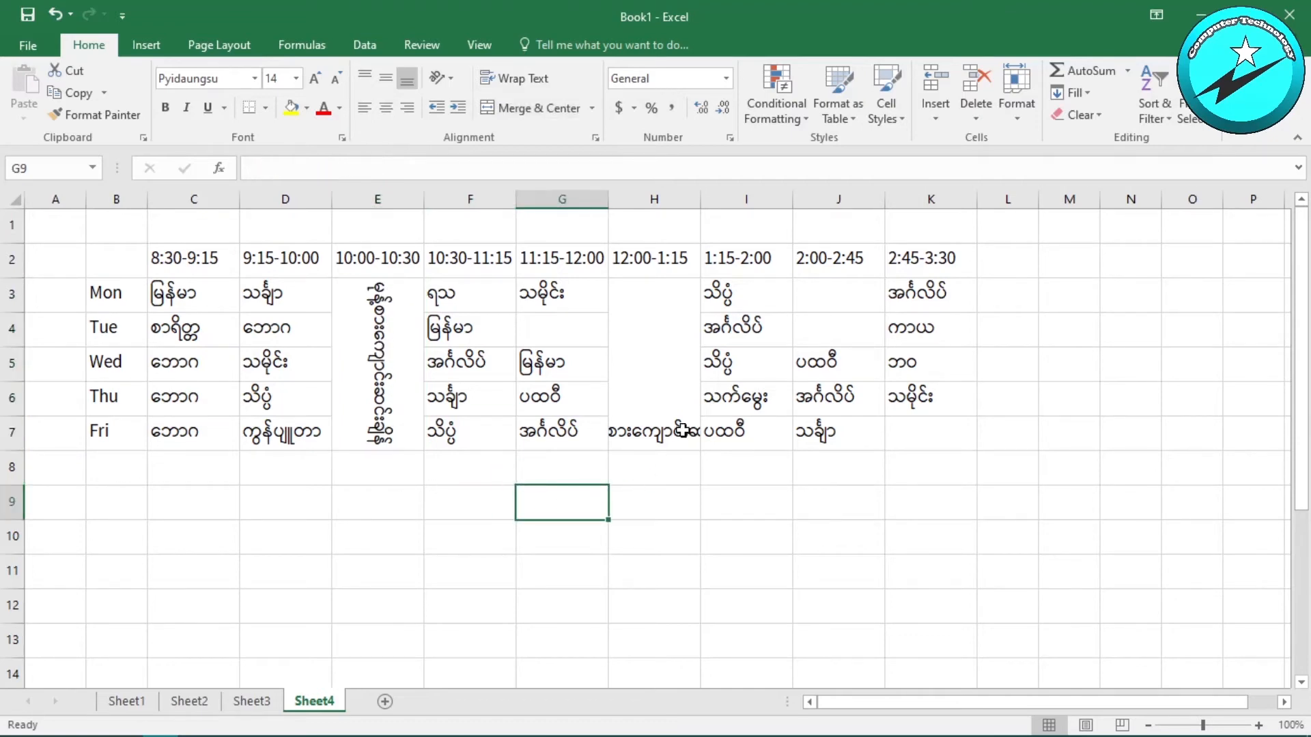
Set the text orientation of the merged 12:00-1:15 break cell to -20 degrees through Format Cell Alignment.
click(679, 386)
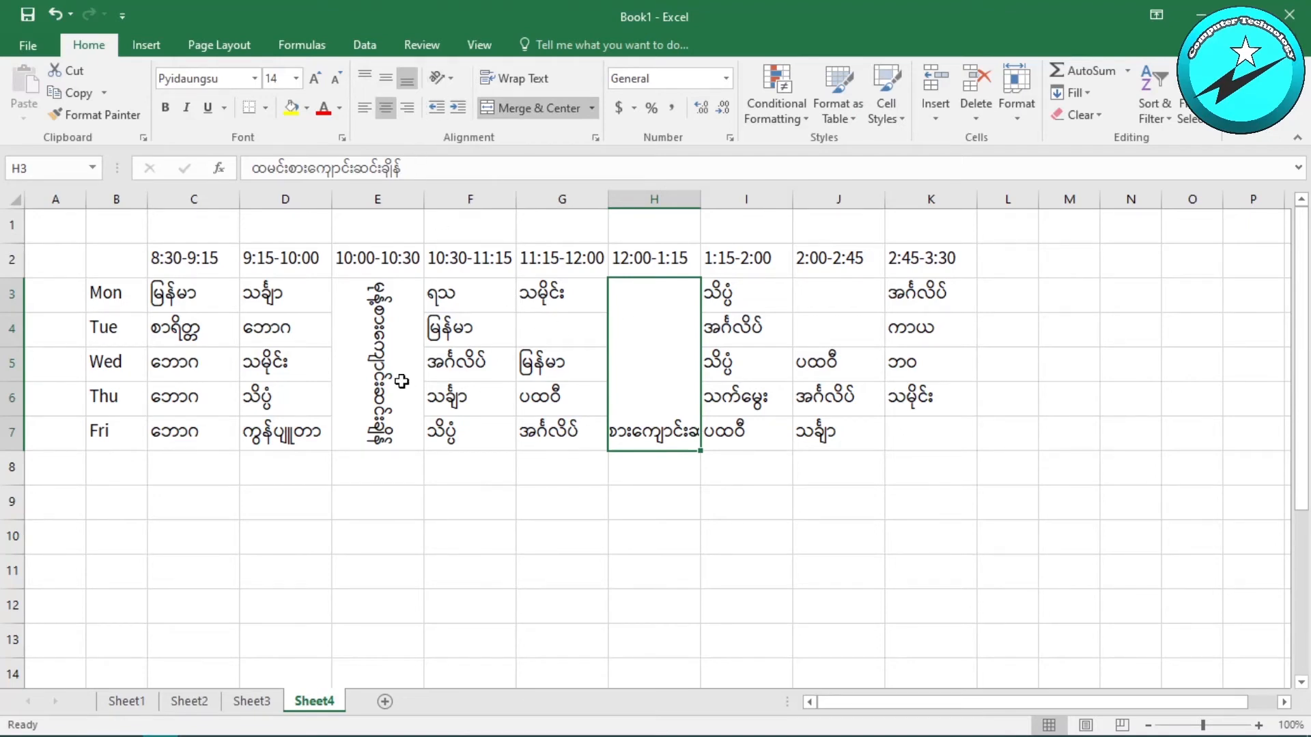
click(441, 79)
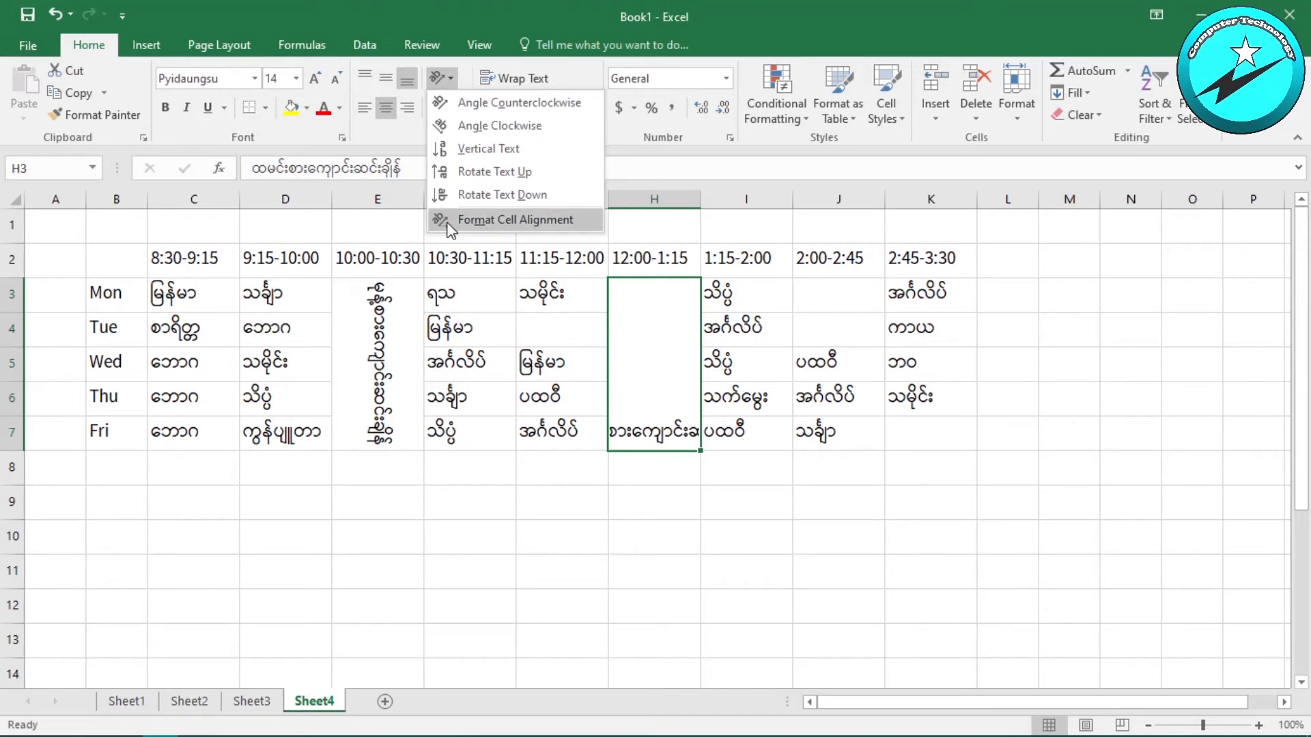
click(523, 220)
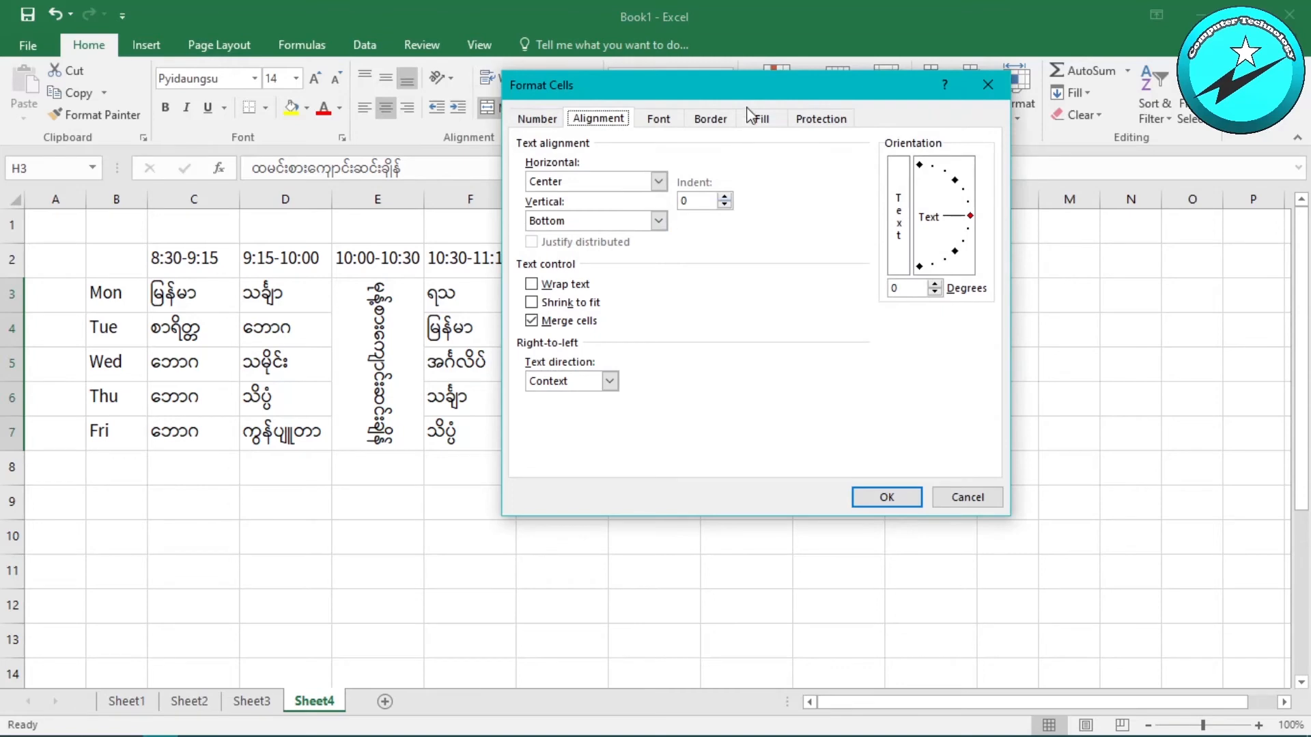
drag(751, 98, 976, 183)
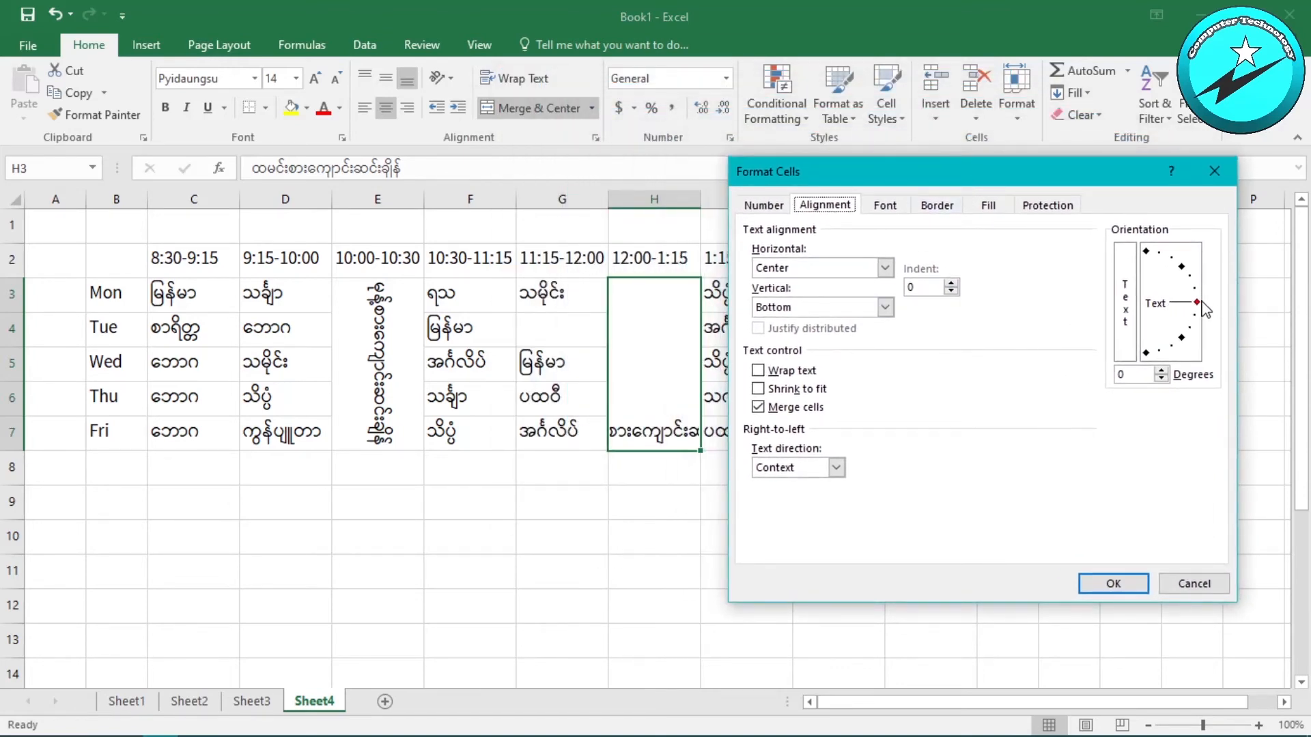
mouse_move(1199, 308)
mouse_down()
mouse_move(1188, 347)
mouse_move(1151, 374)
mouse_move(1193, 353)
mouse_move(1197, 329)
mouse_move(1194, 250)
mouse_move(1152, 243)
mouse_move(1194, 267)
mouse_move(1196, 336)
mouse_move(1194, 320)
mouse_up()
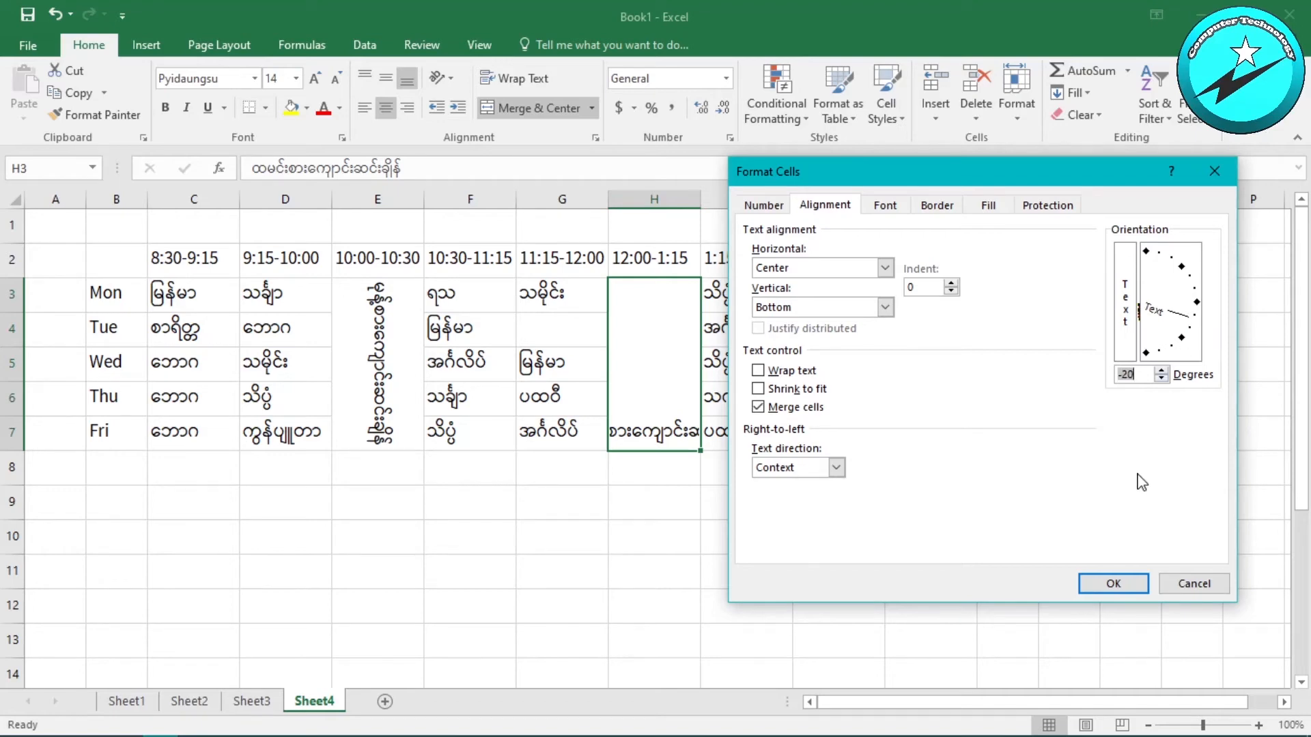
click(1115, 585)
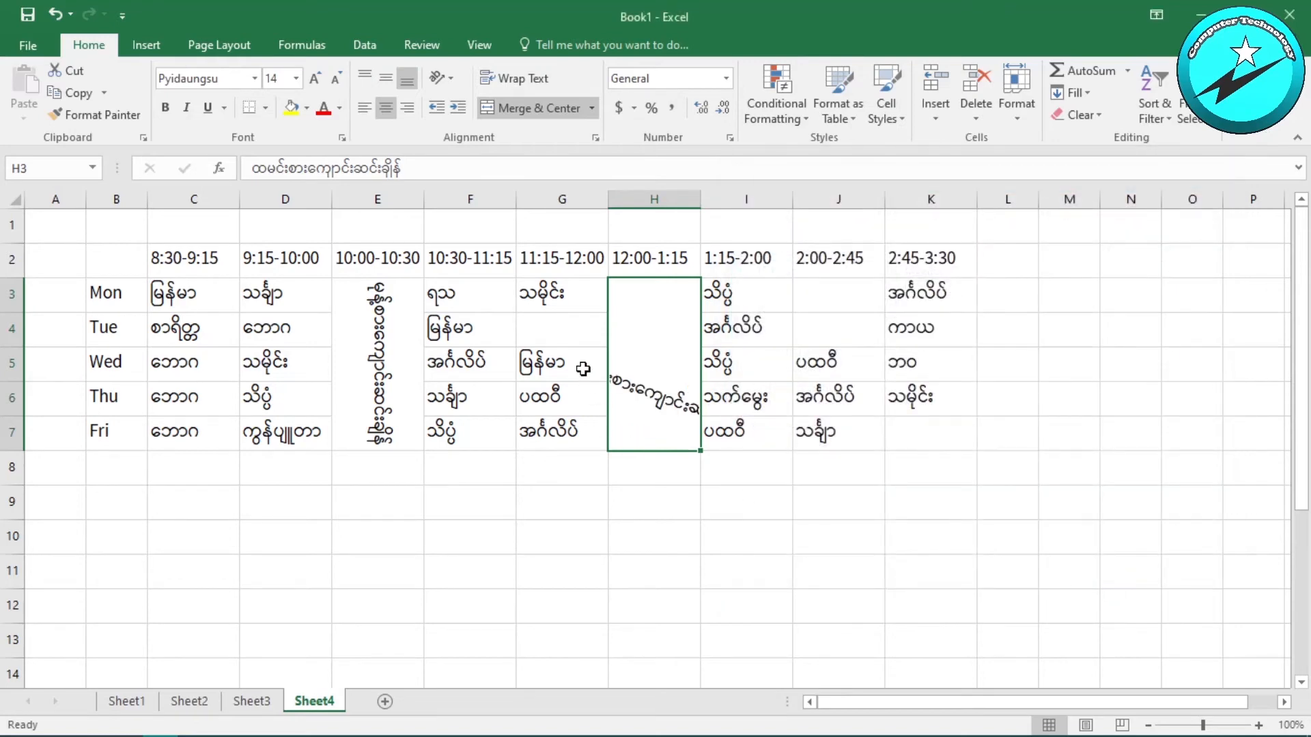
Tilt the text of the merged 12:00-1:15 break cell to an orientation of -45 degrees.
click(443, 79)
click(471, 220)
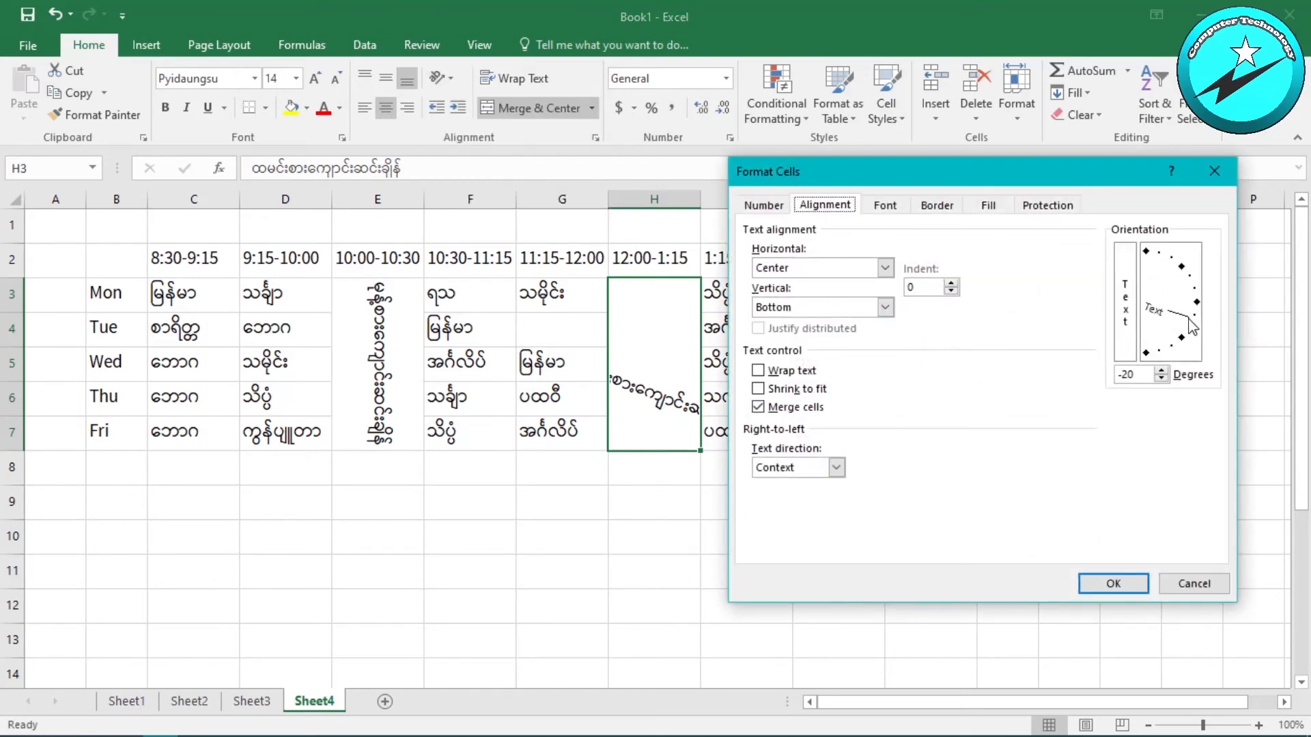
drag(1192, 326, 1183, 344)
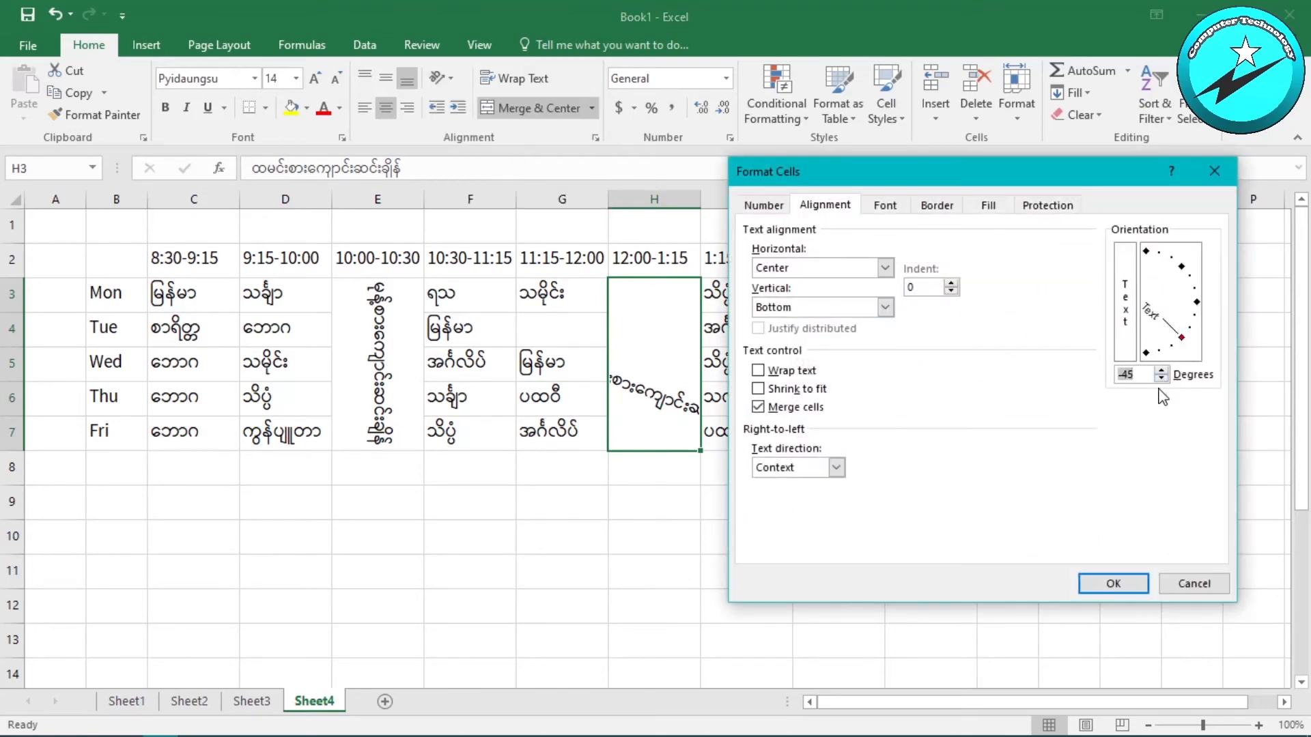
click(1114, 583)
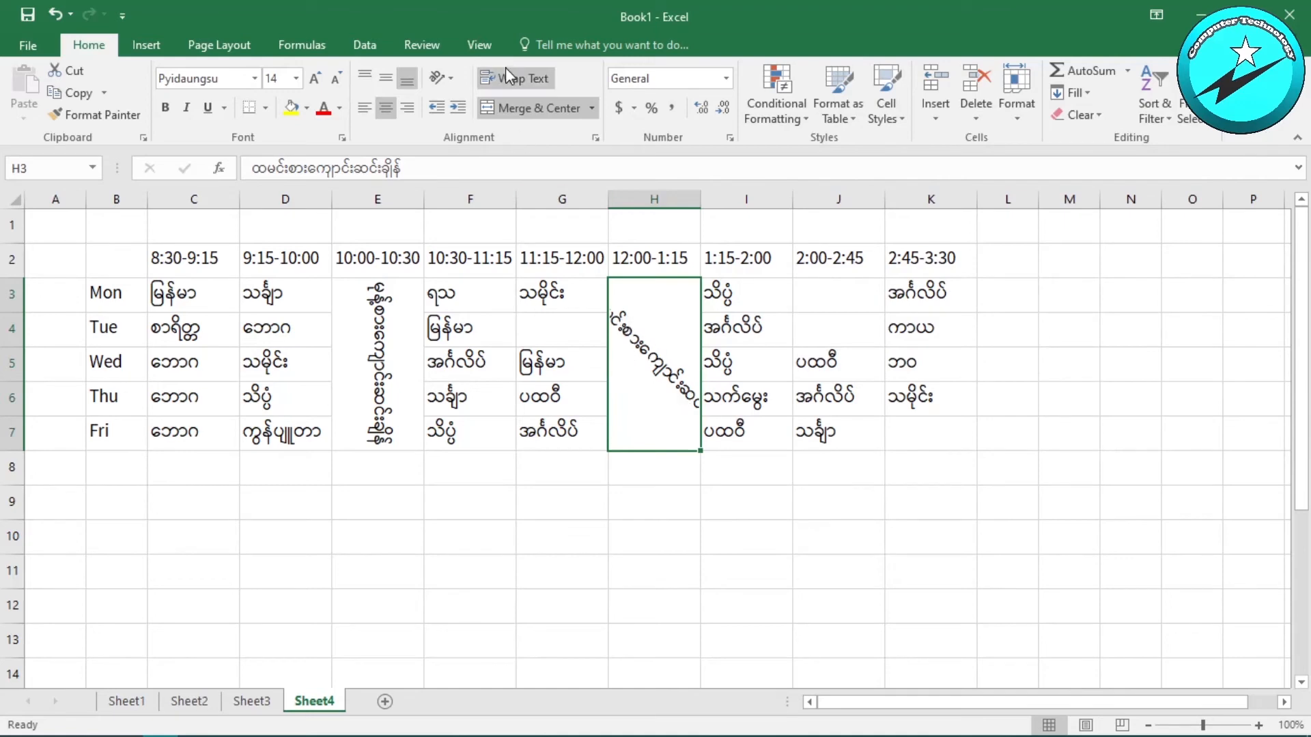
Set the orientation of the 12:00-1:15 break label to -90 degrees so it runs vertically downward.
click(437, 78)
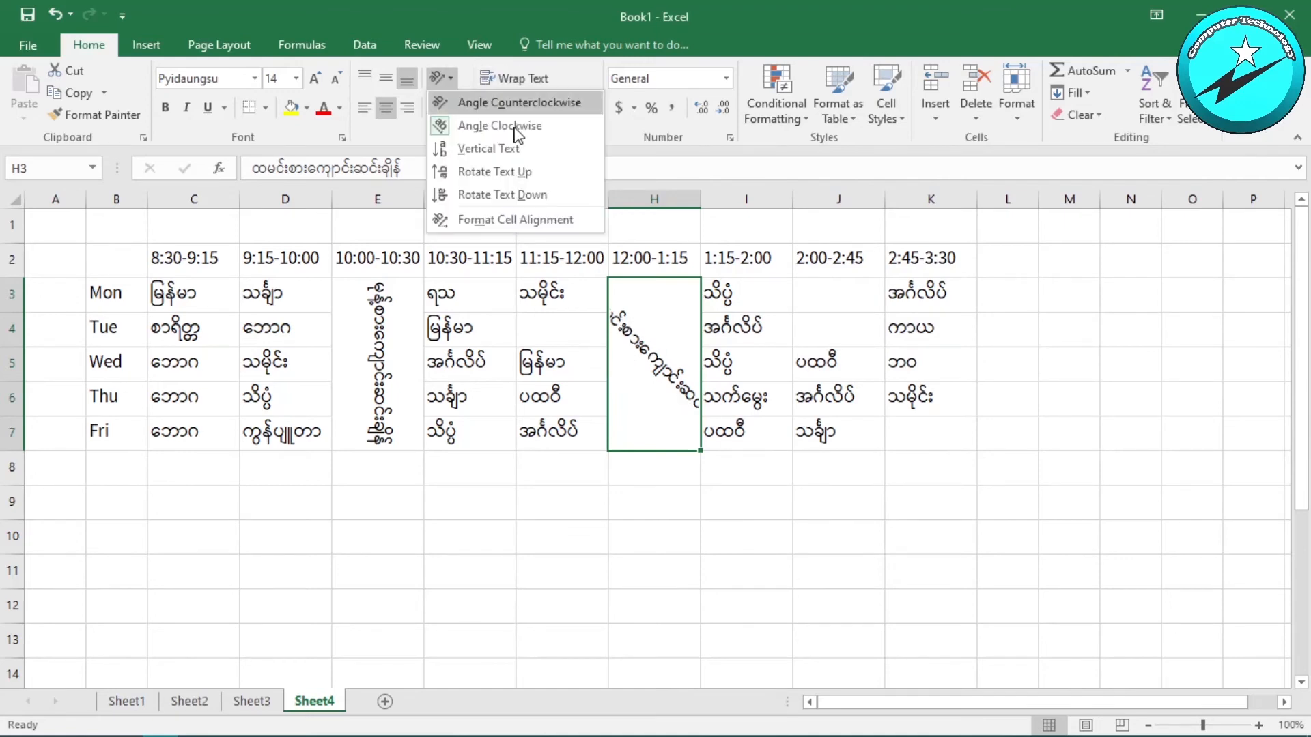
click(471, 221)
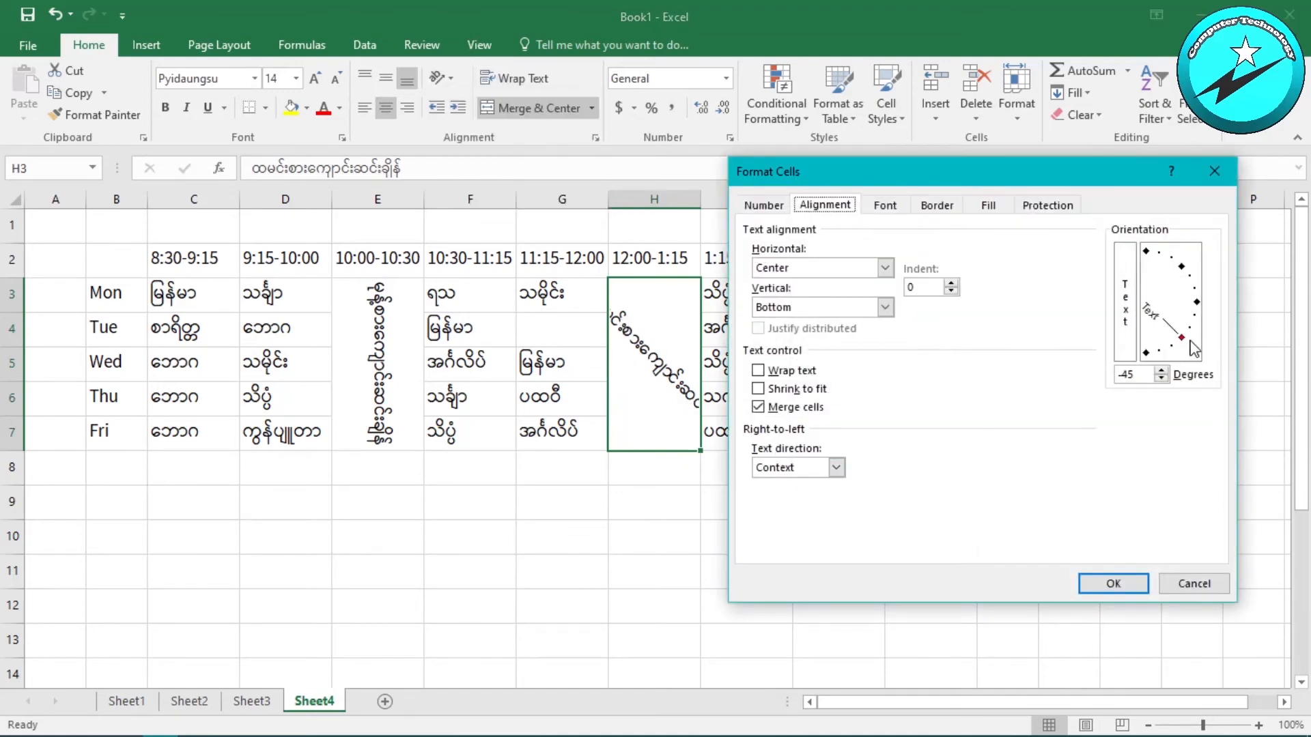
drag(1186, 344, 1142, 368)
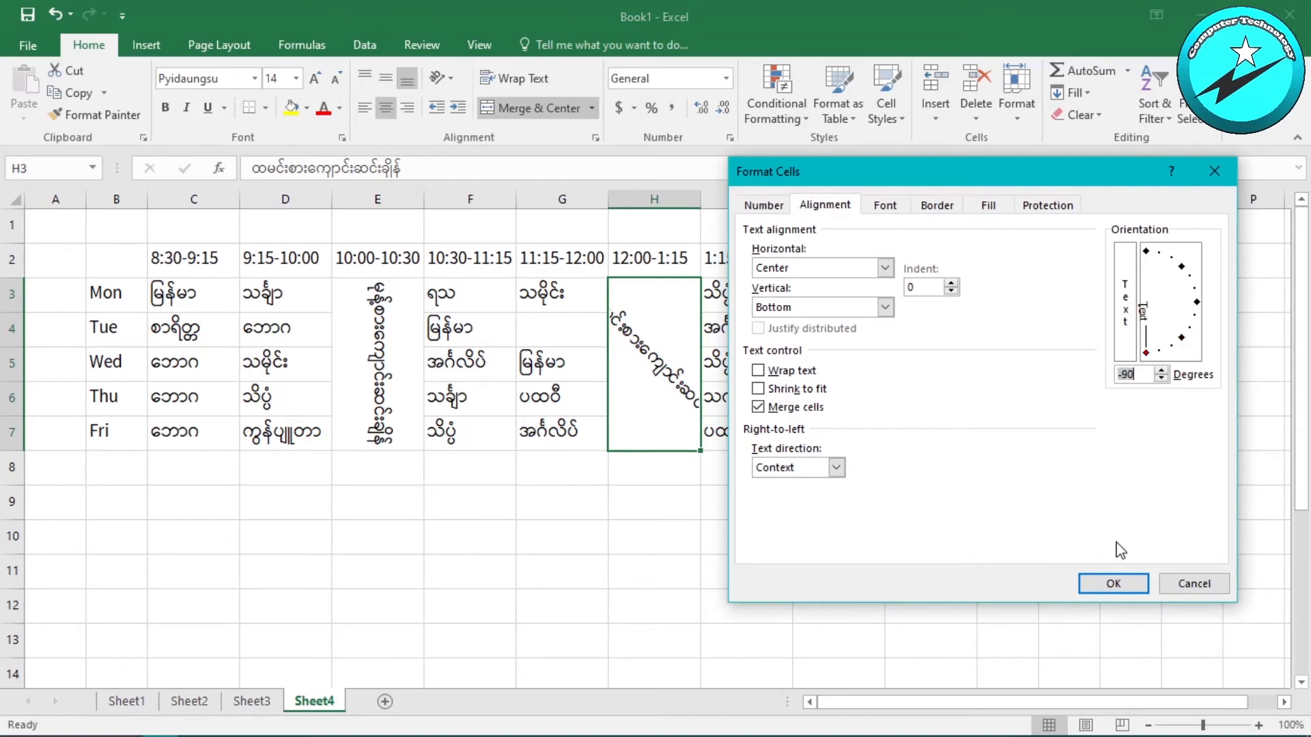
click(1113, 583)
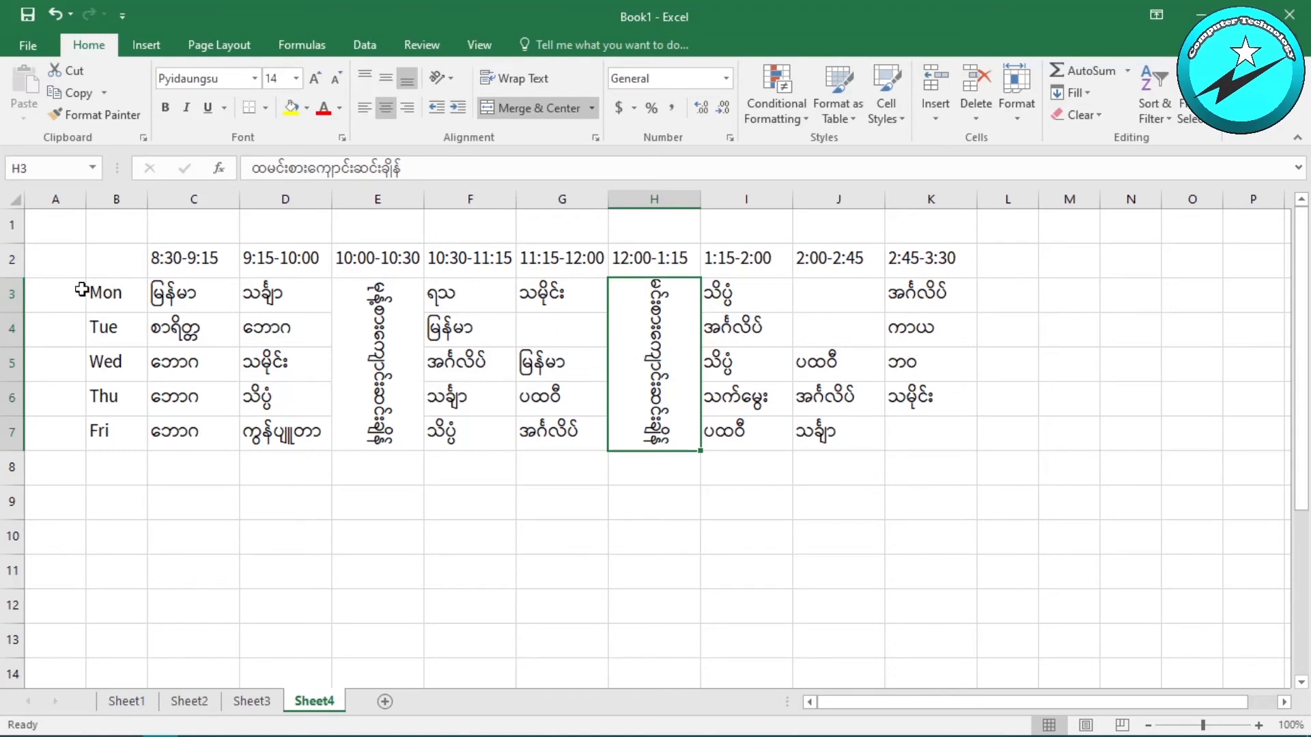
Set the row height of the weekday rows 3 to 7 to 35.
drag(15, 291, 7, 434)
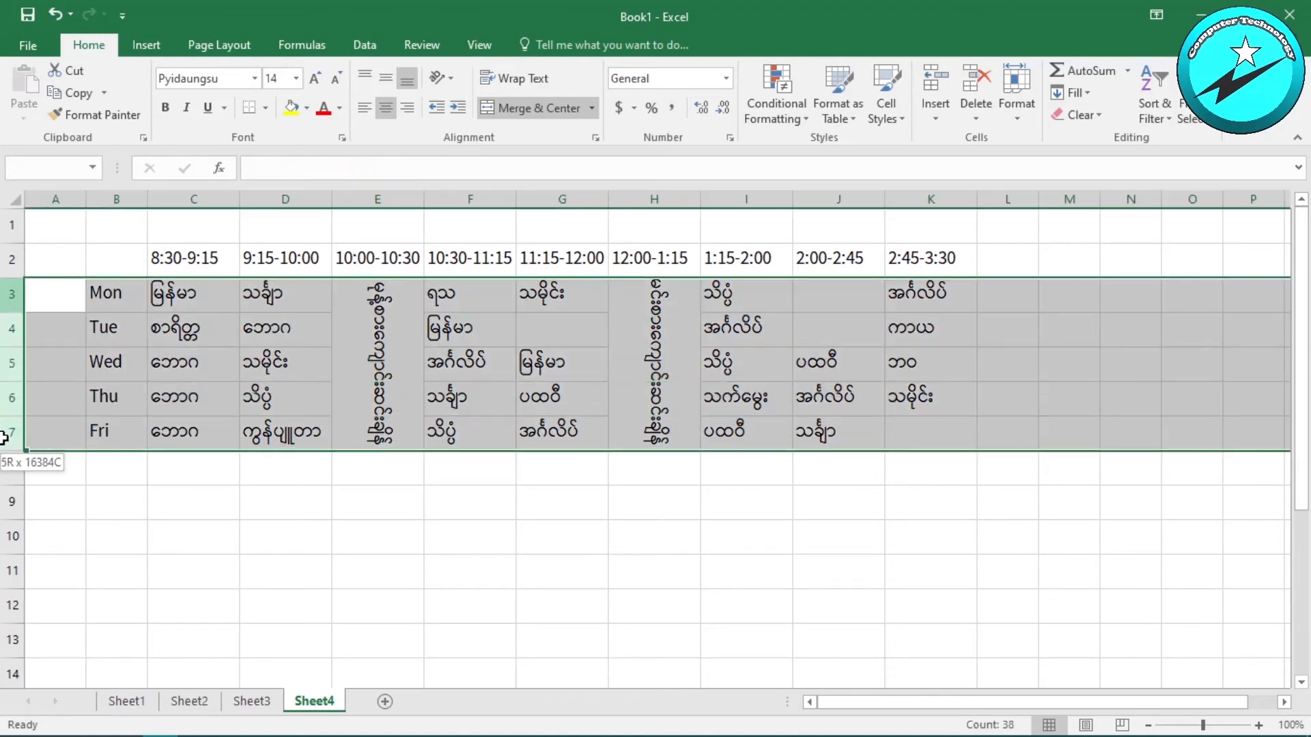
click(1018, 83)
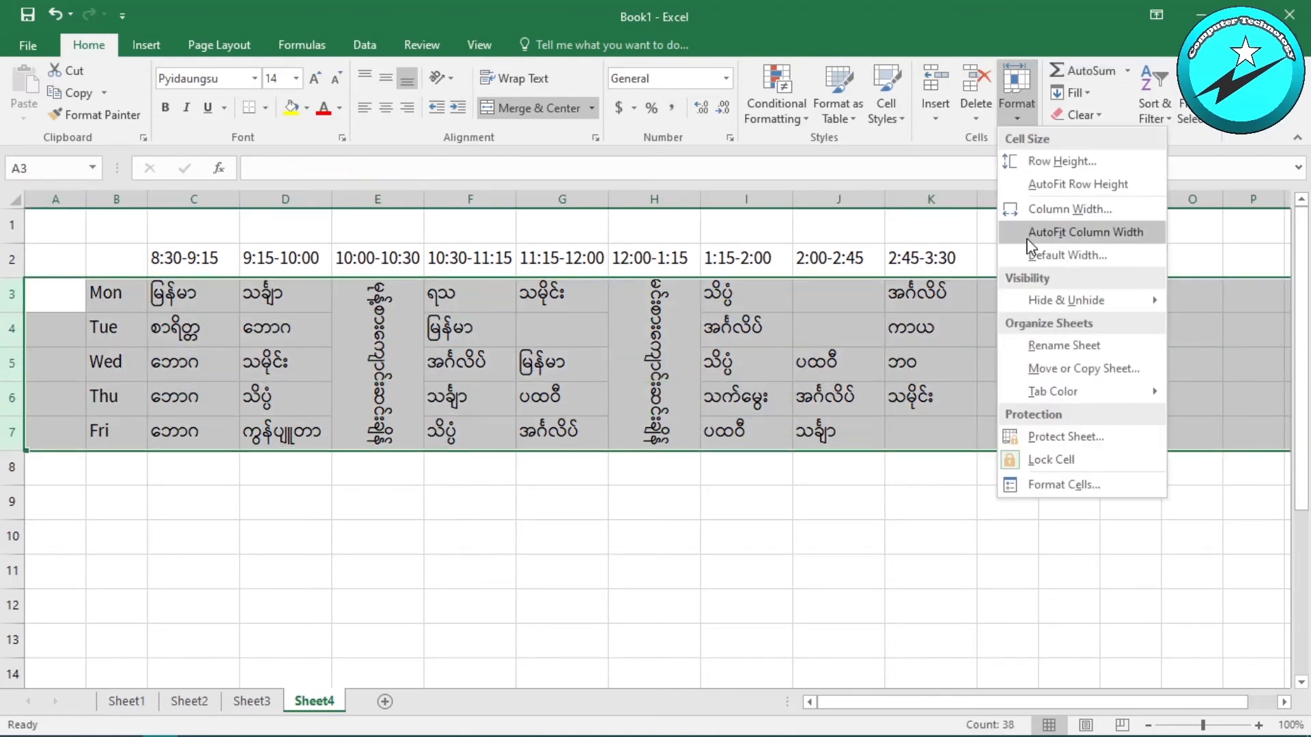
click(1060, 162)
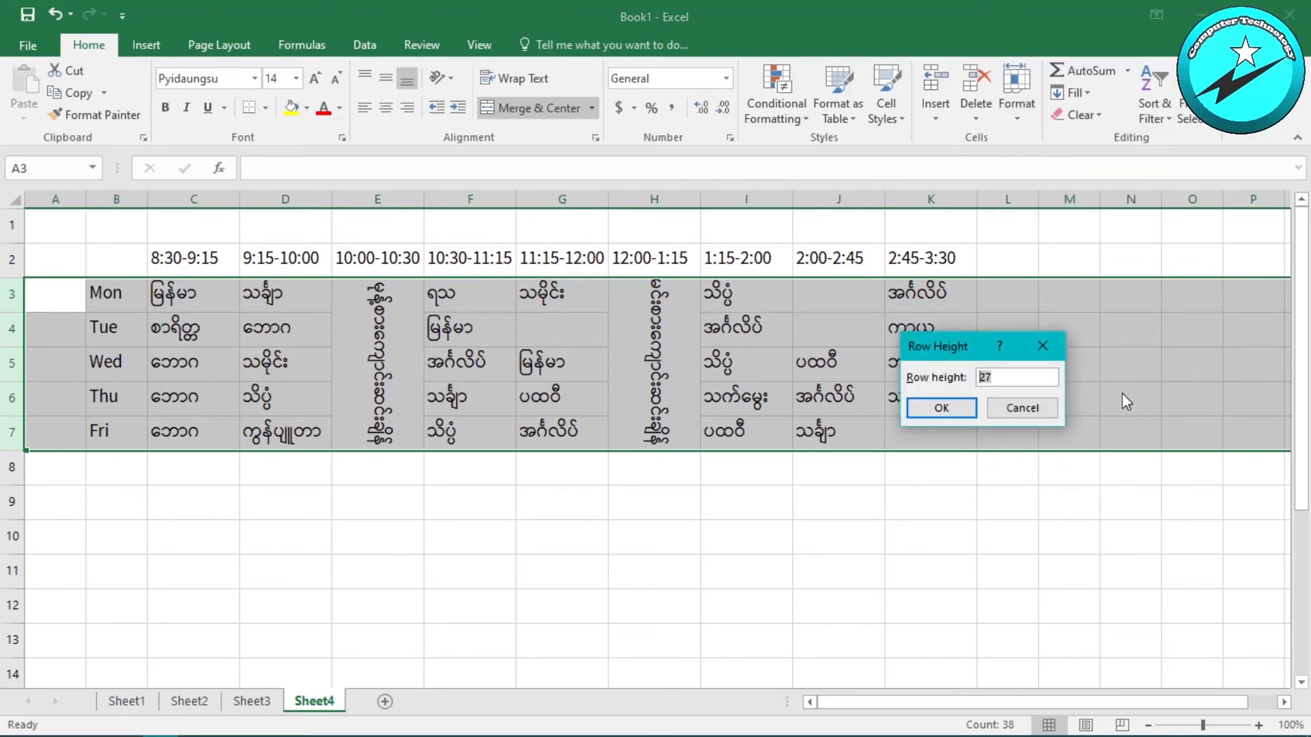
text(35)
click(950, 421)
click(868, 510)
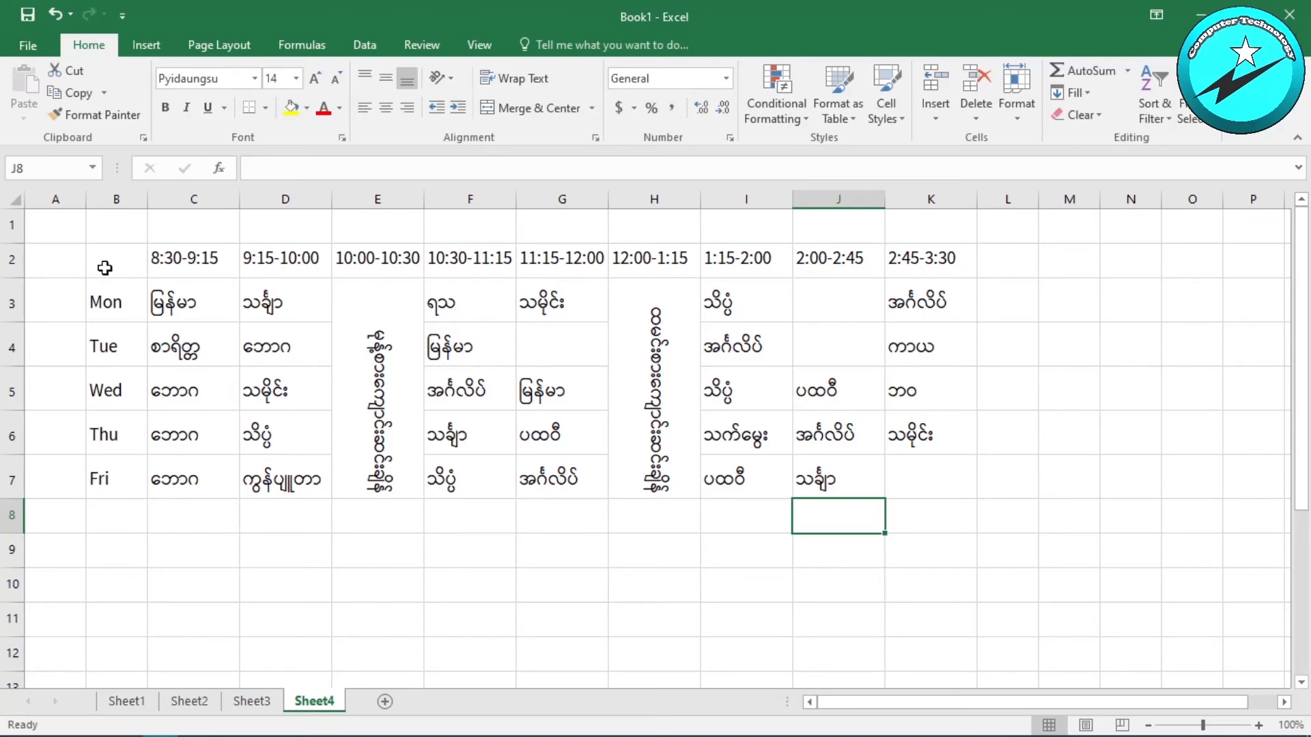
Align the contents of the whole timetable range B2:K7 to the top of their cells.
drag(102, 256, 910, 434)
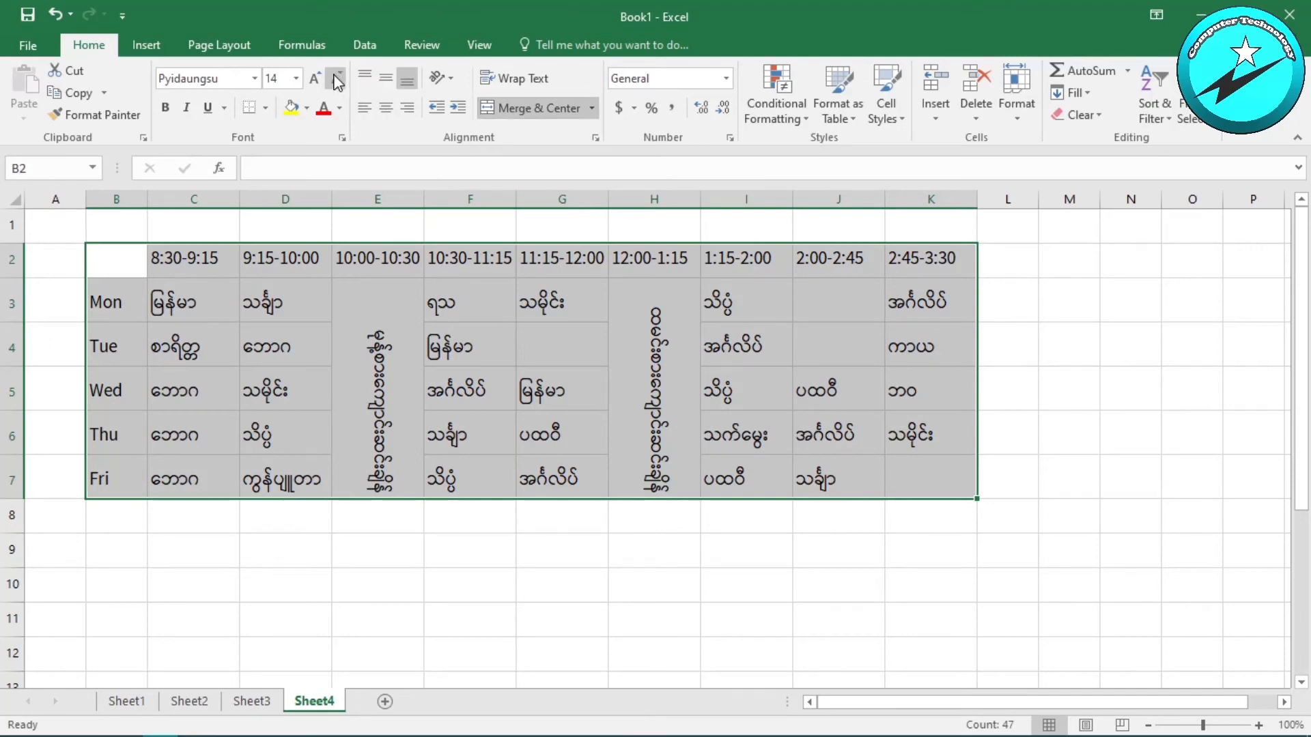
click(369, 82)
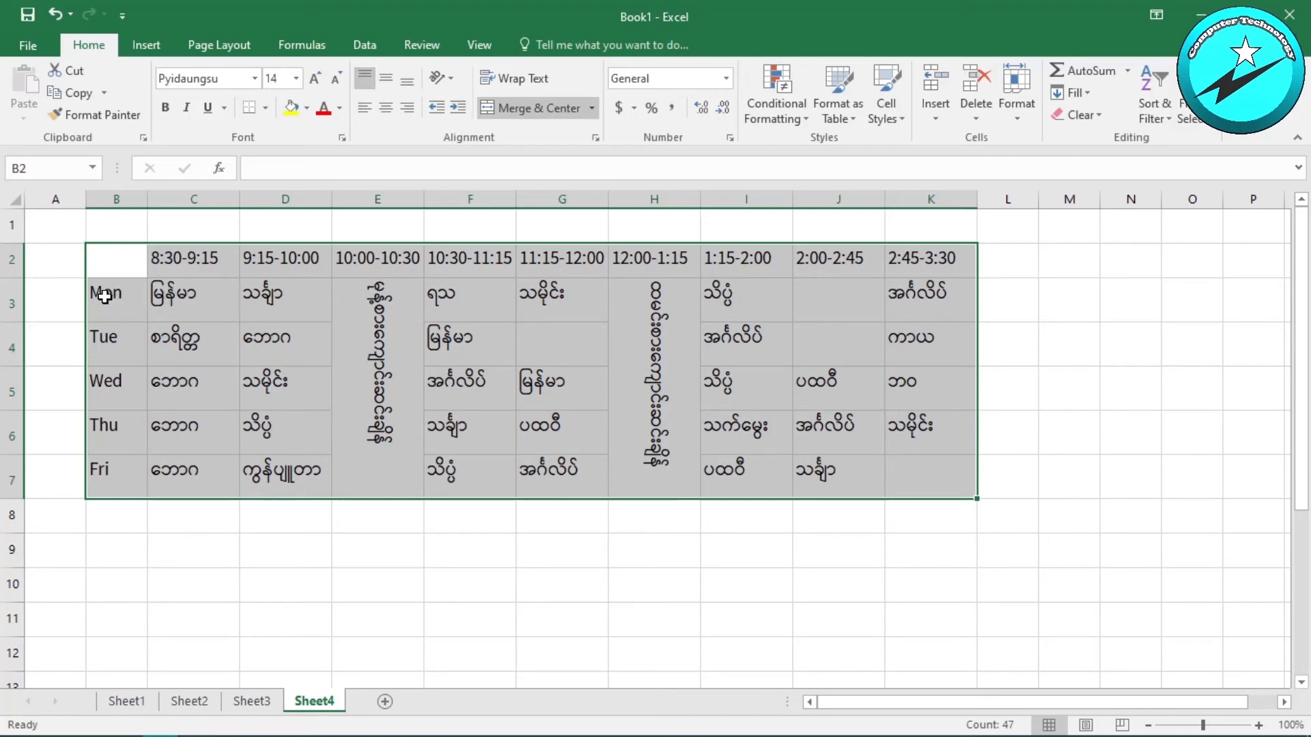
Align the contents of the timetable range B2:K7 vertically to the middle of their cells, trying bottom alignment in between.
click(386, 86)
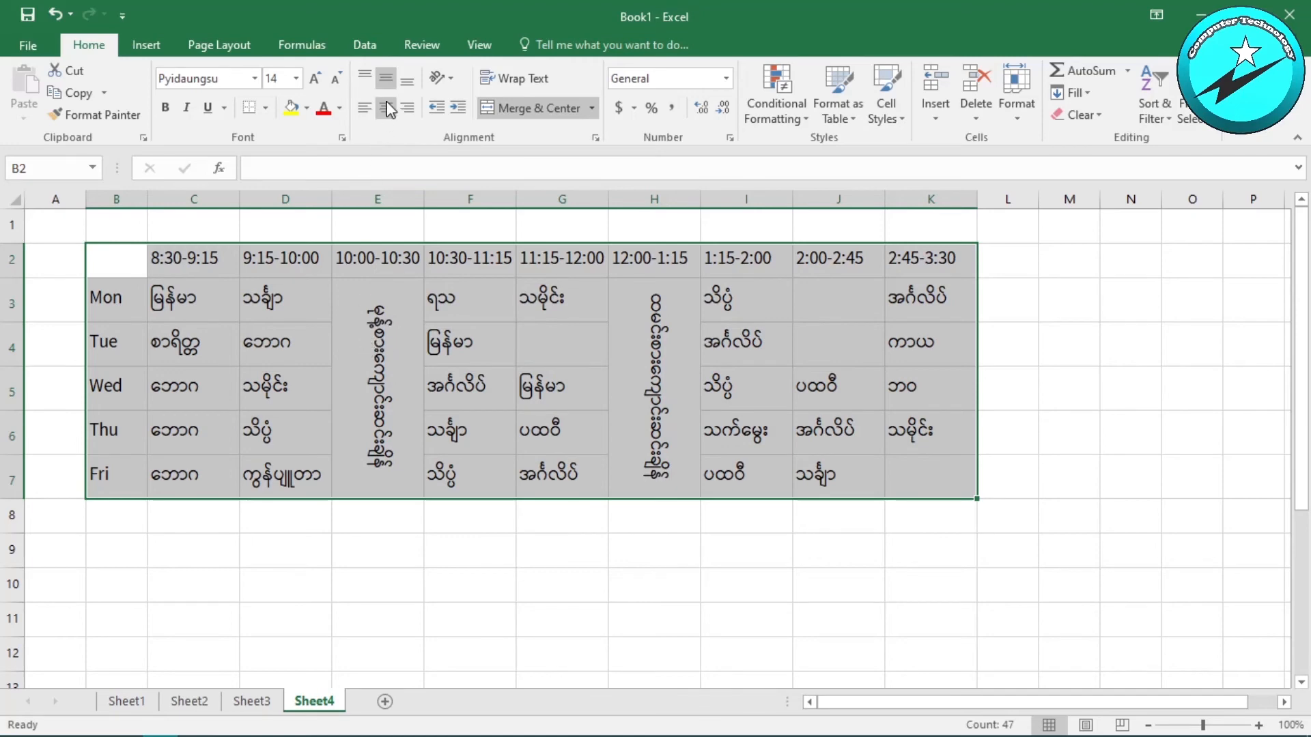
click(407, 83)
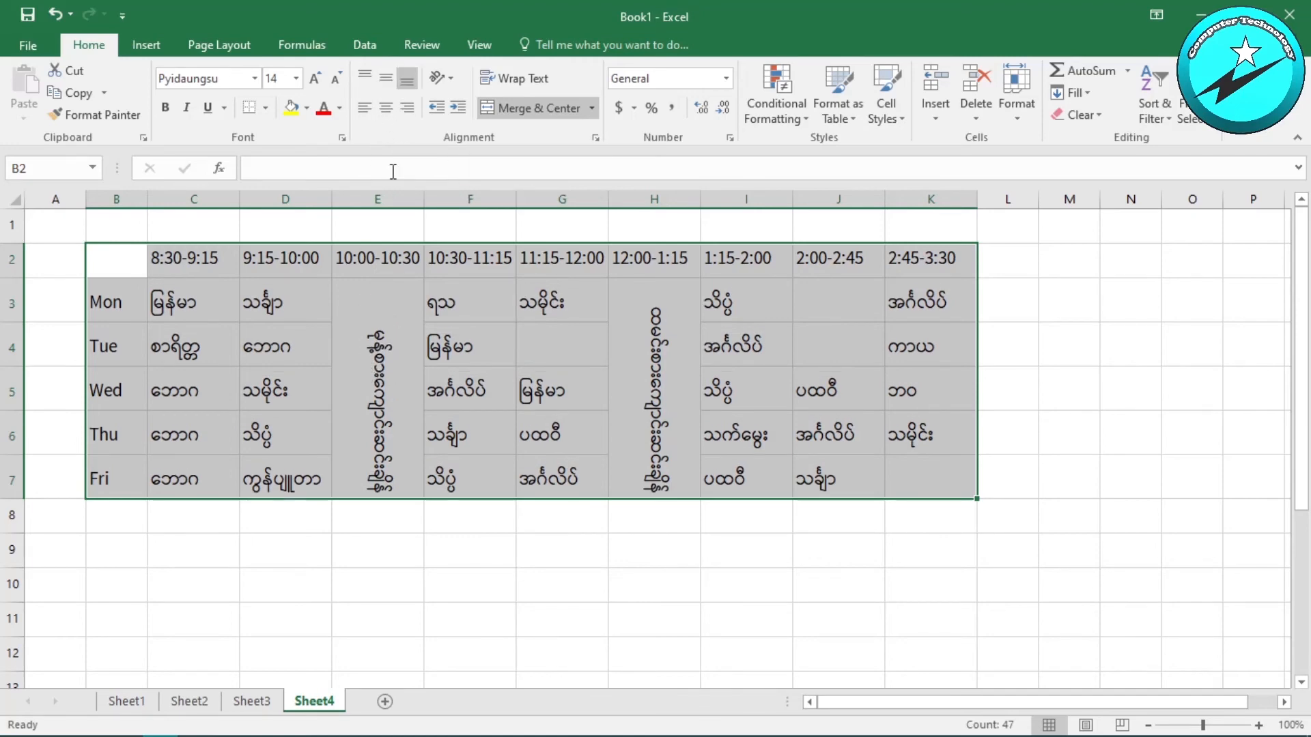
click(388, 85)
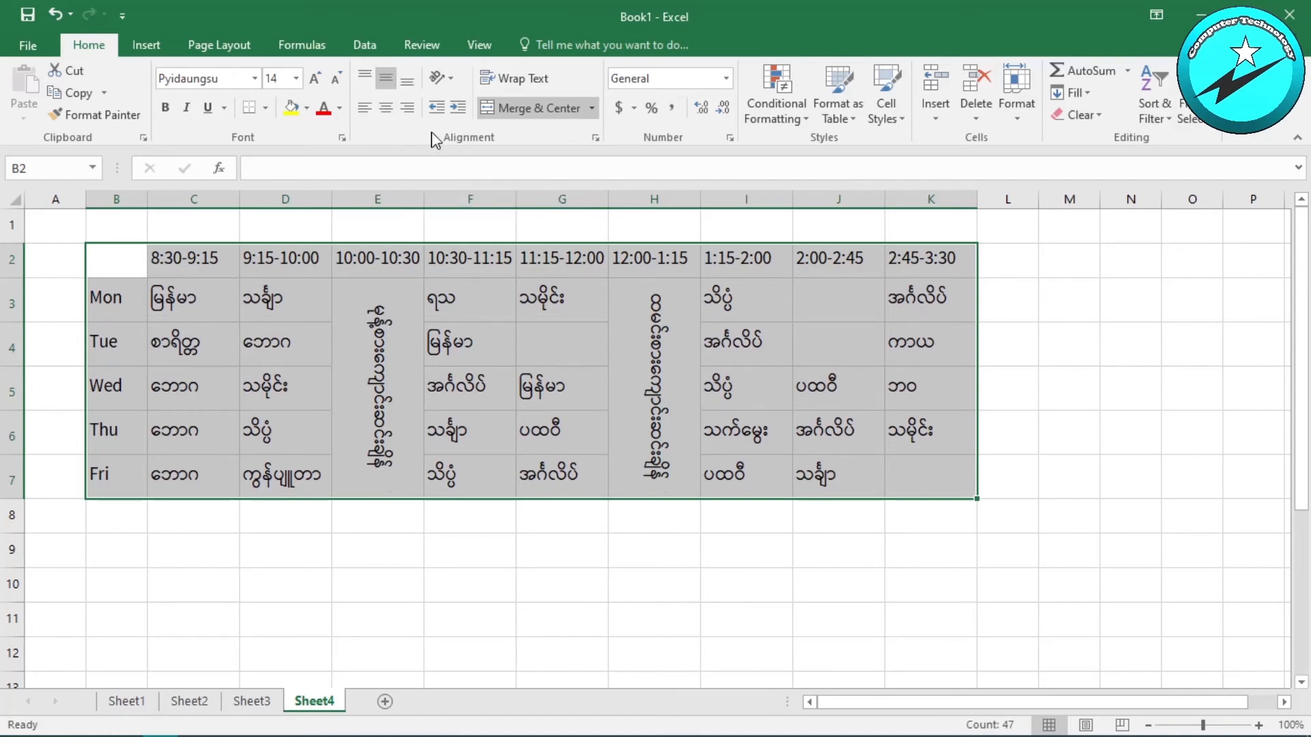
Try left, center and right alignment on the timetable range B2:K7, and keep its contents centered horizontally.
click(366, 107)
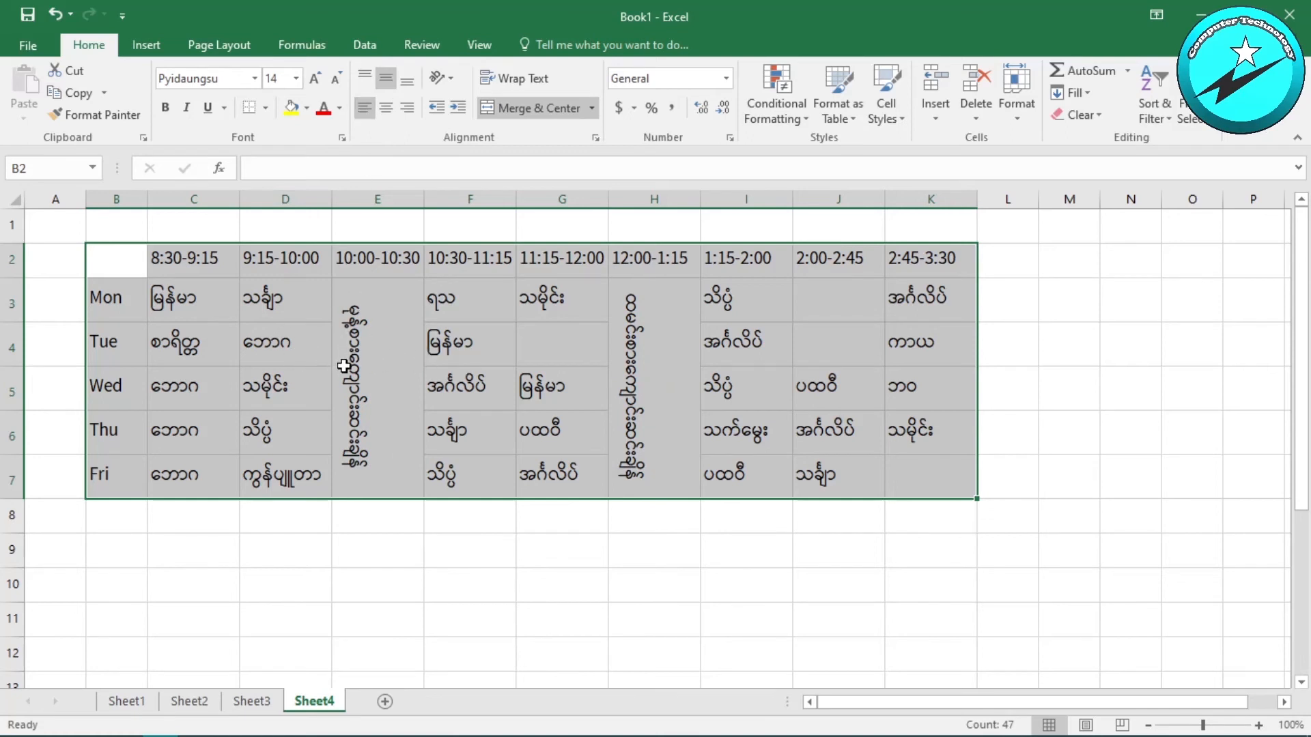
click(386, 107)
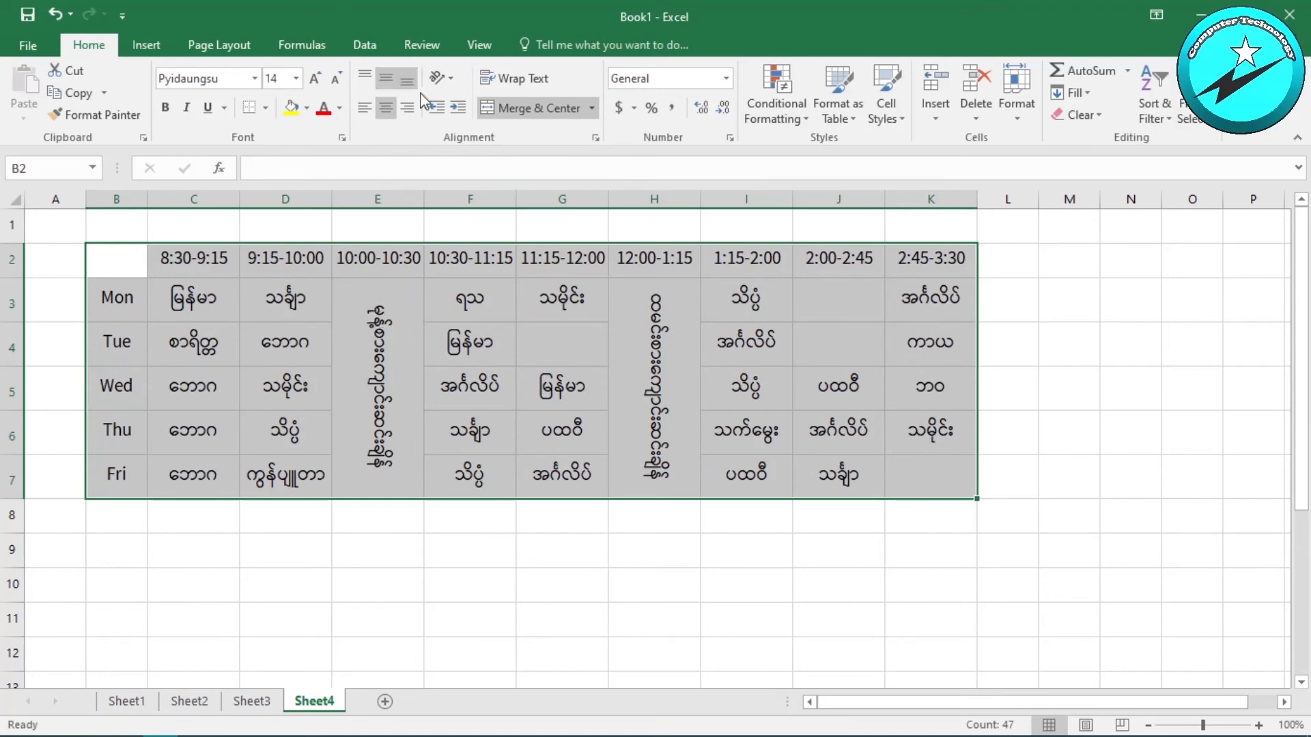
click(407, 108)
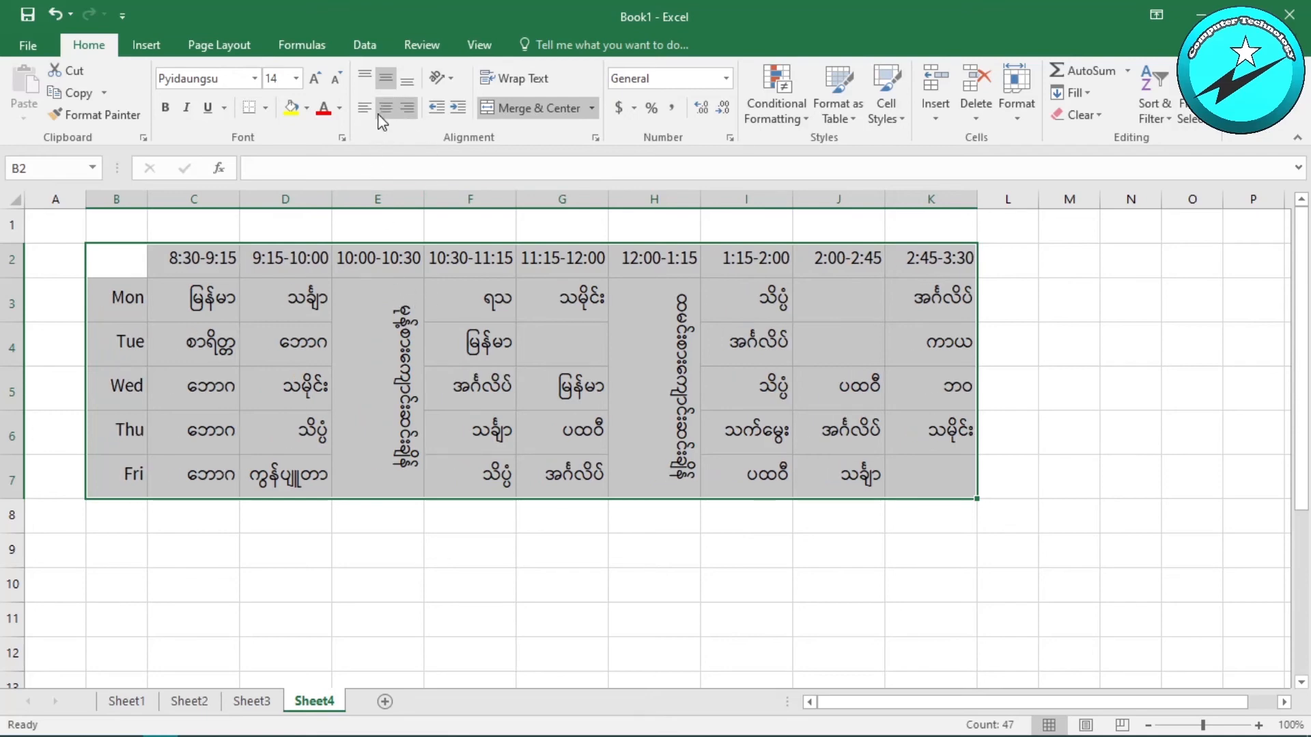
key(ctrl+z)
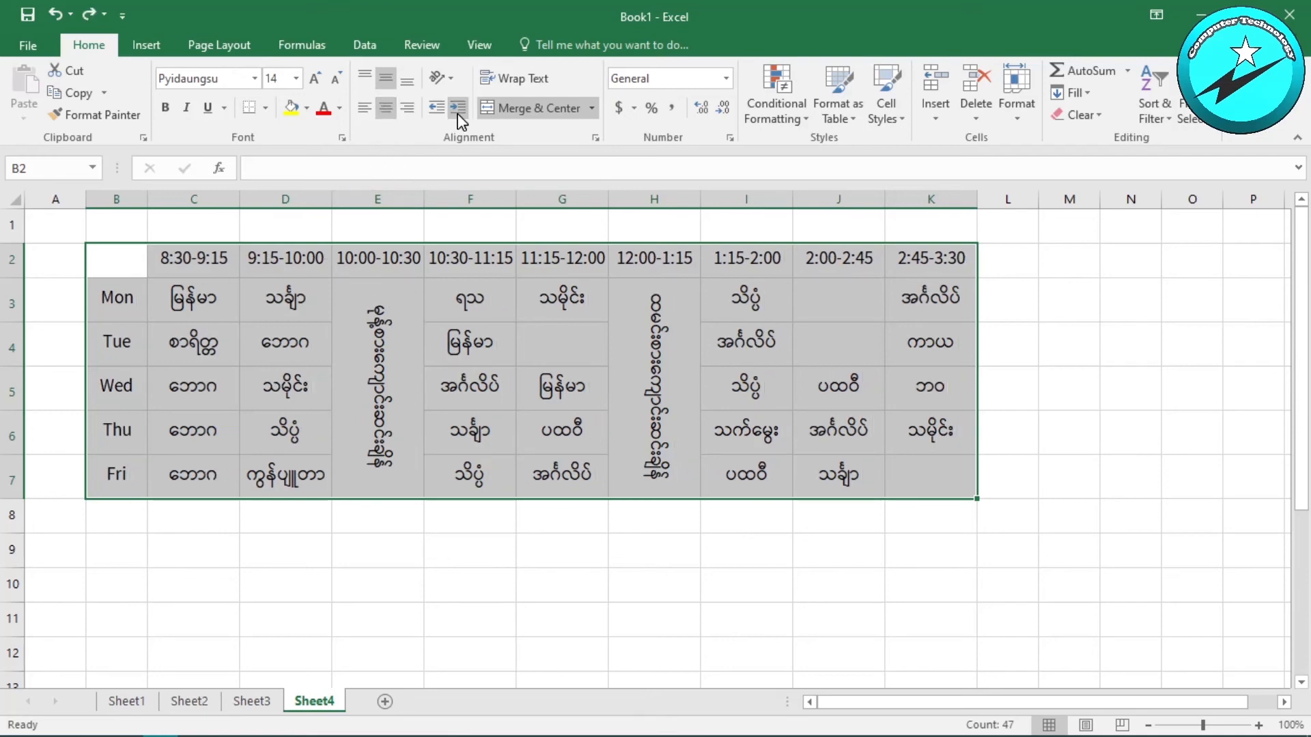
click(1072, 269)
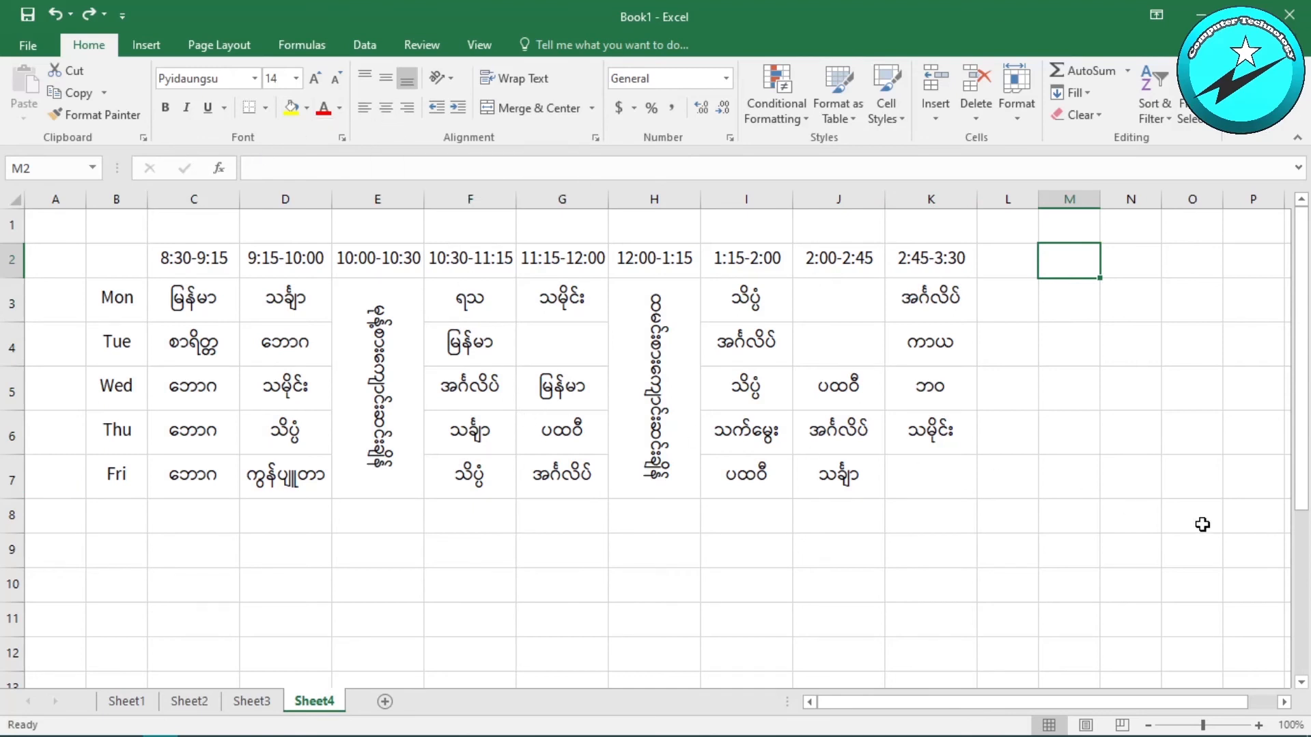
click(1065, 528)
click(1067, 424)
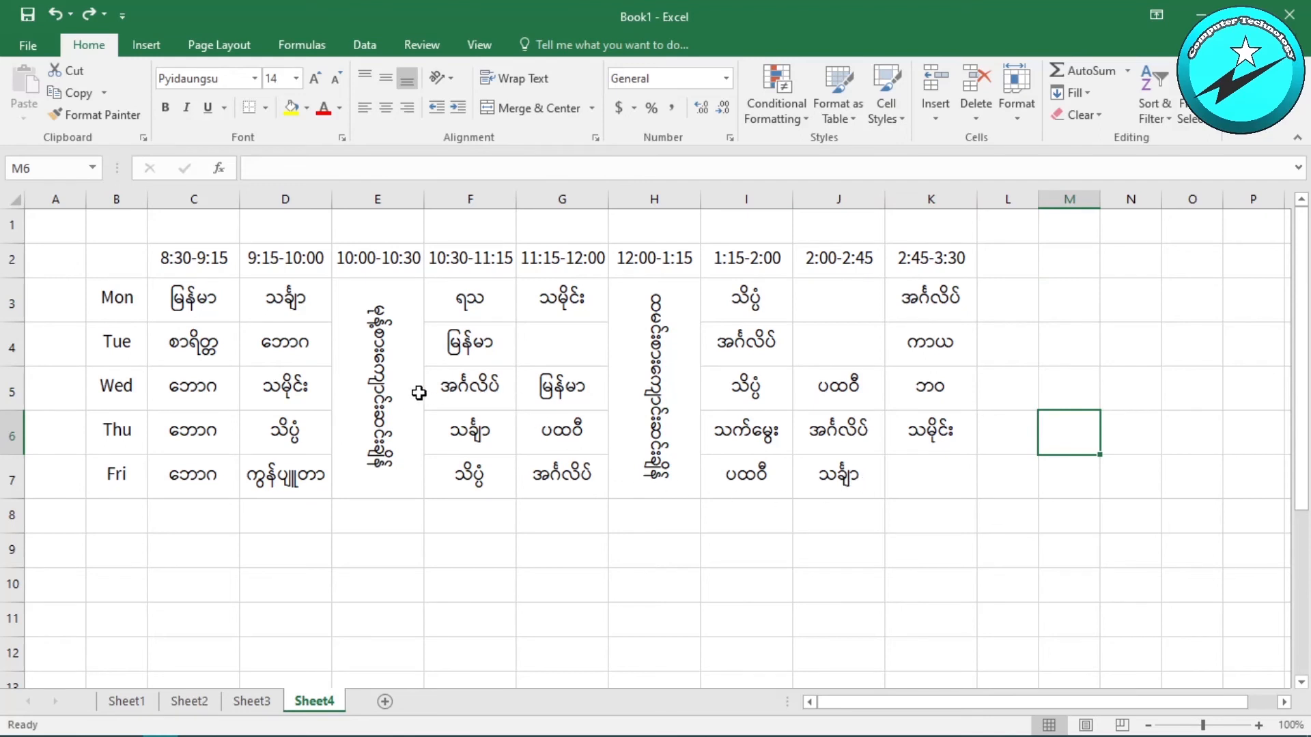
Merge and center the double-period cells F4:G4, J3:K3, J4:K4 and J7:K7 of the timetable.
drag(470, 349, 558, 347)
click(513, 108)
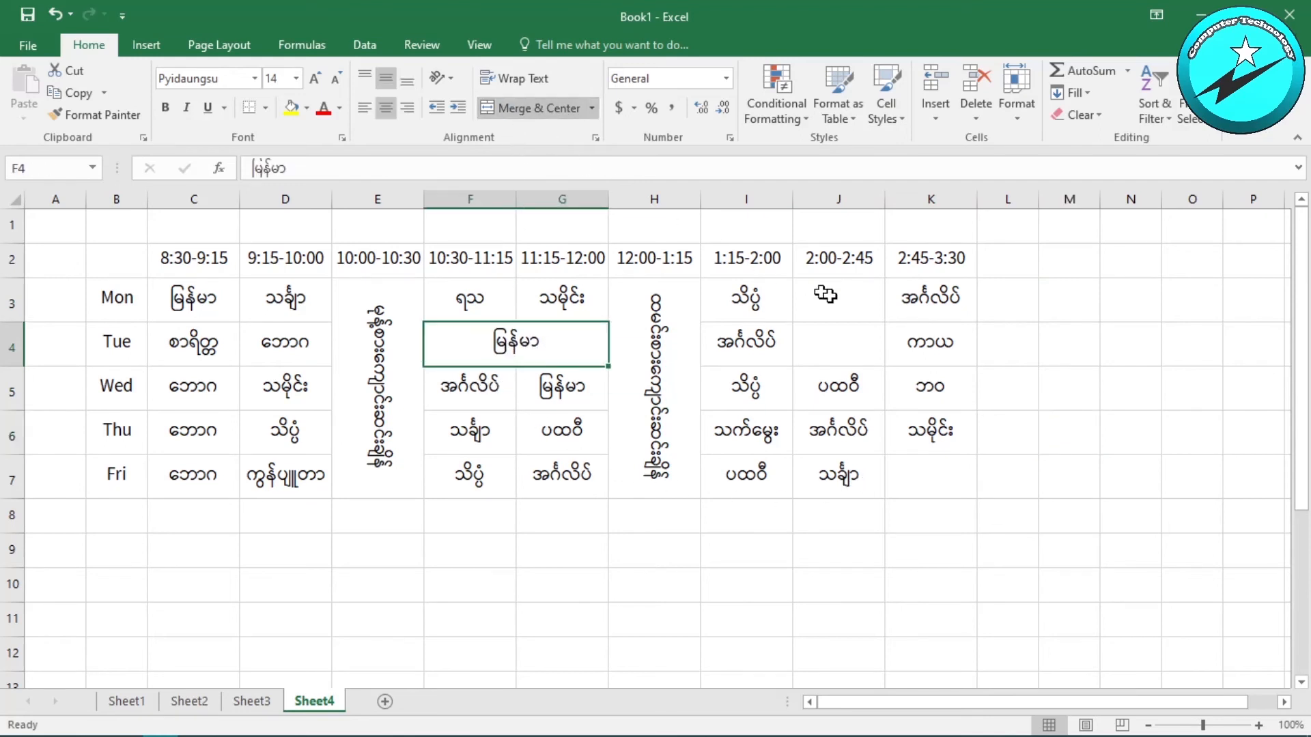
drag(933, 309, 843, 296)
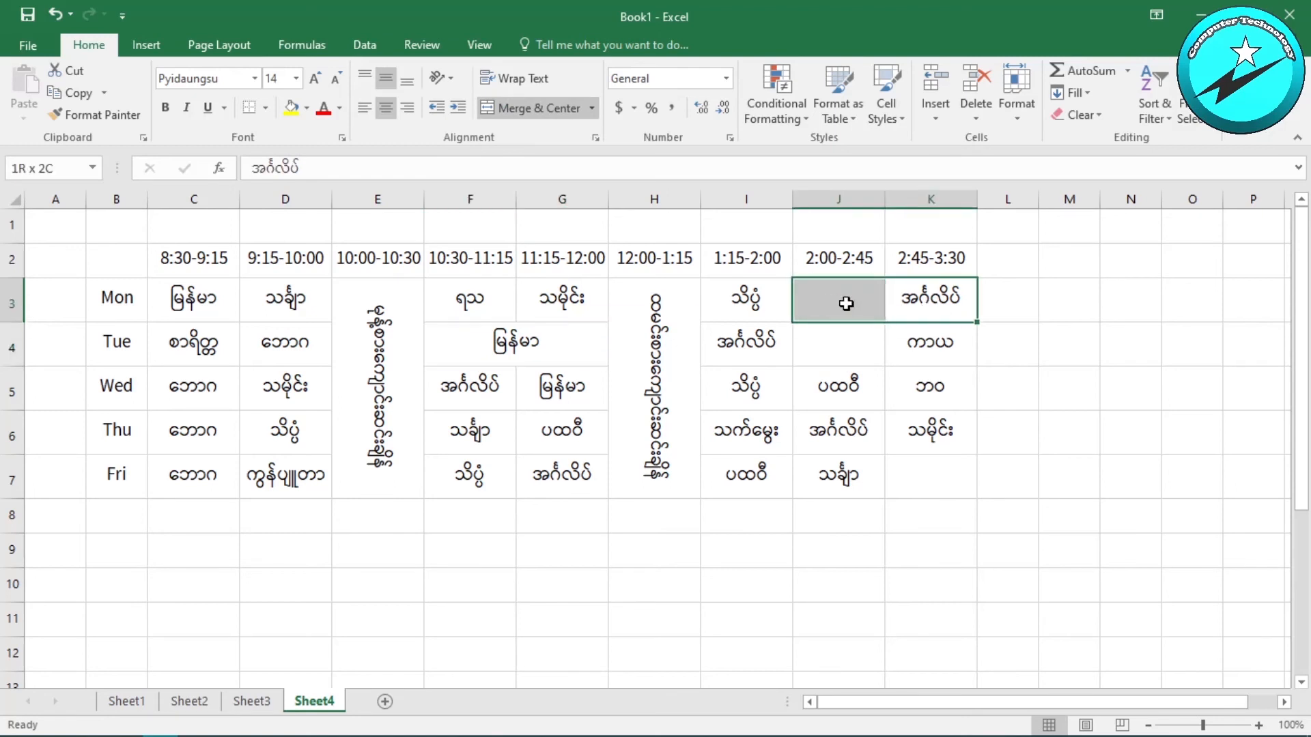
click(535, 108)
drag(836, 343, 921, 341)
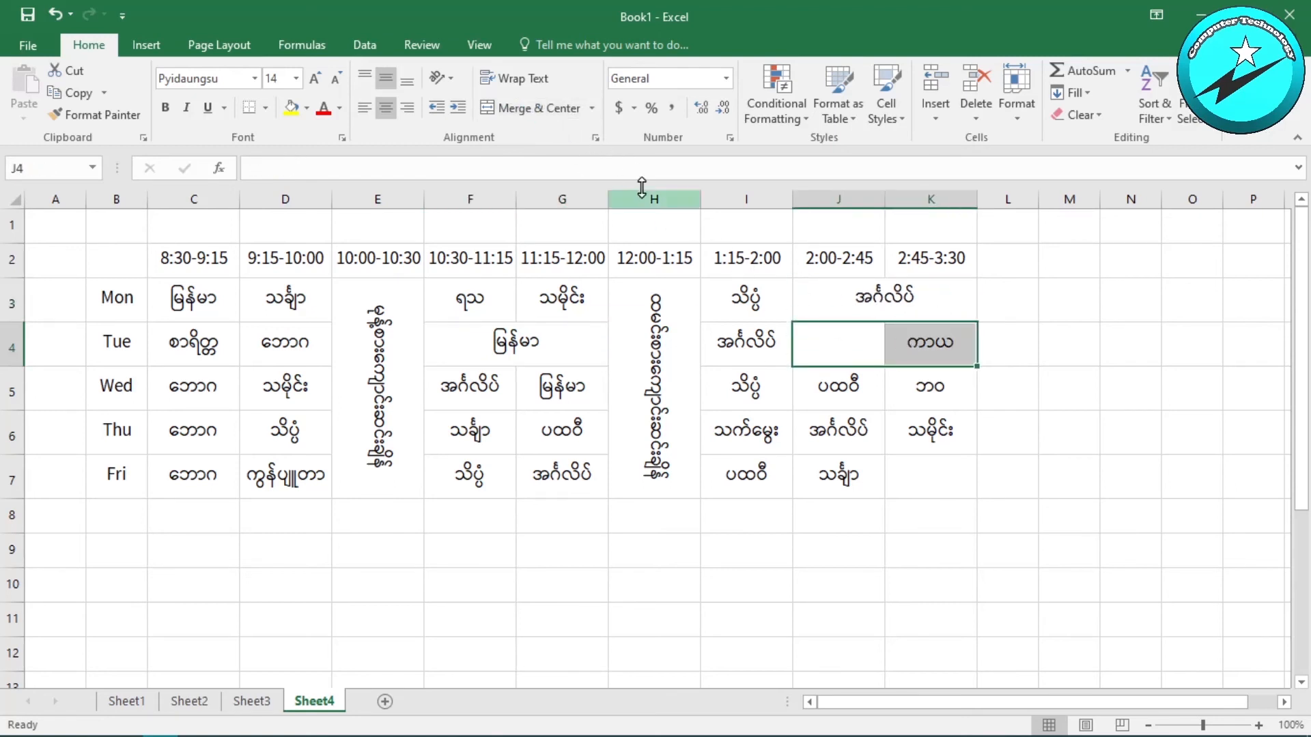
click(526, 119)
drag(836, 481, 919, 477)
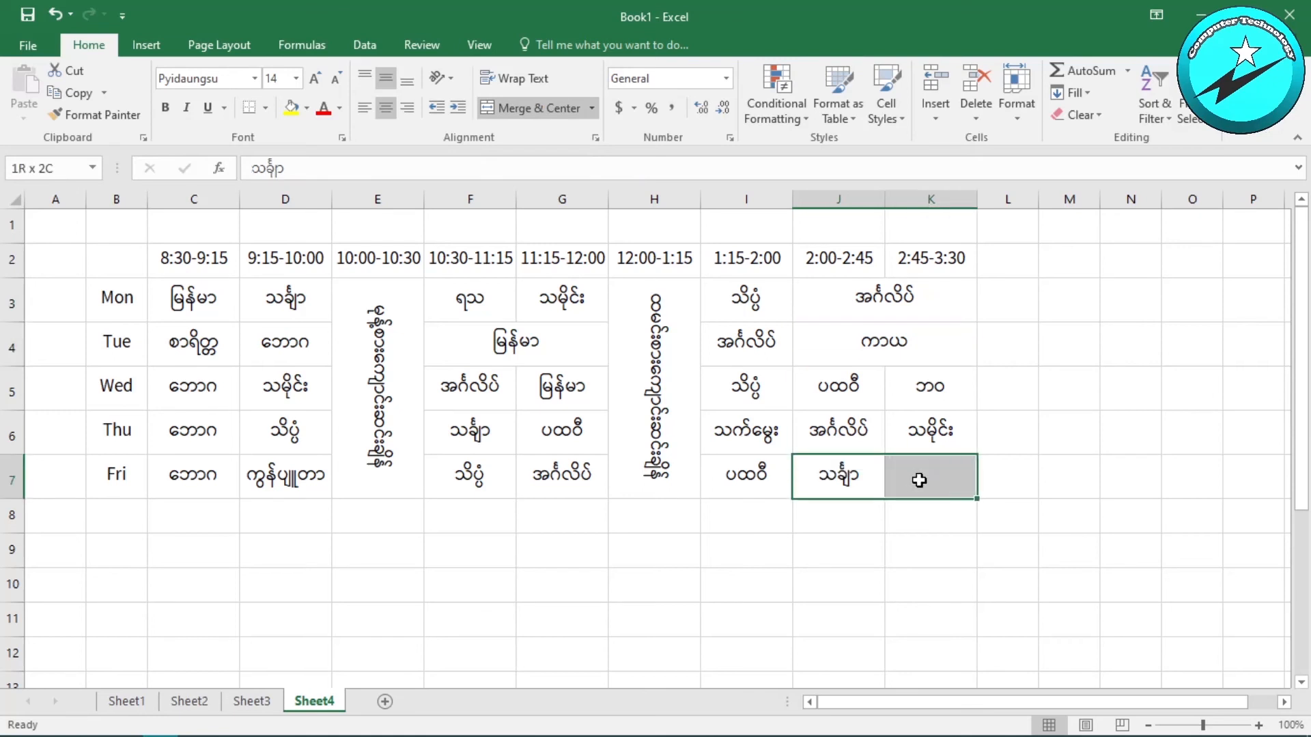
click(543, 106)
drag(1024, 393, 1043, 393)
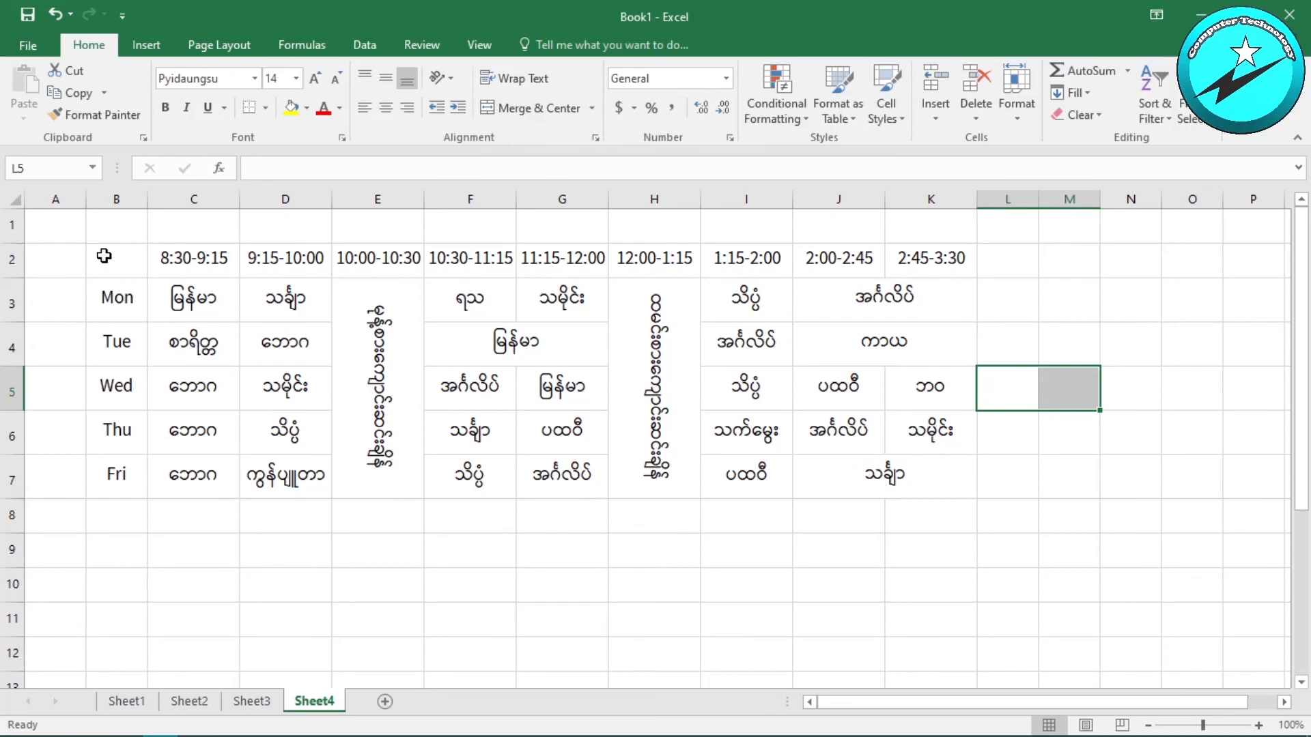
Apply thin black borders to every cell of the timetable range B2:K7.
mouse_move(104, 256)
mouse_down()
mouse_move(383, 389)
mouse_move(632, 457)
mouse_move(900, 465)
mouse_up()
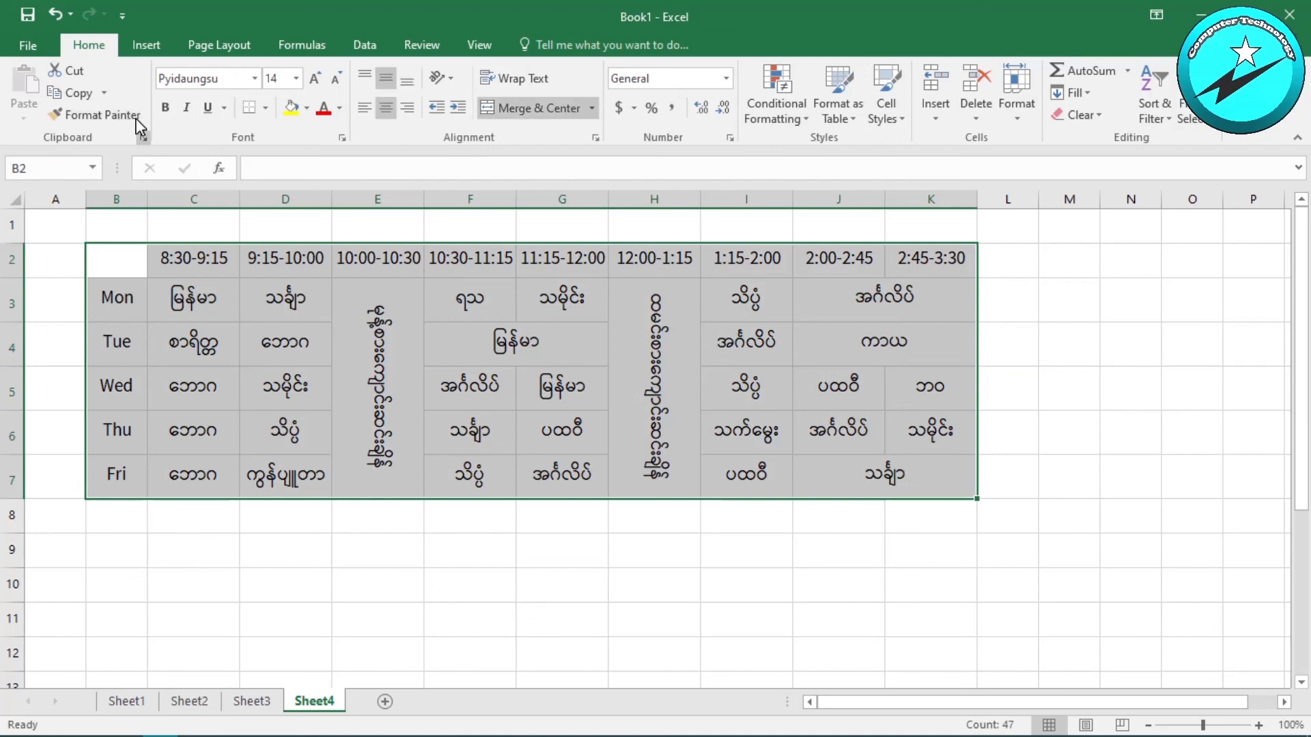
click(266, 107)
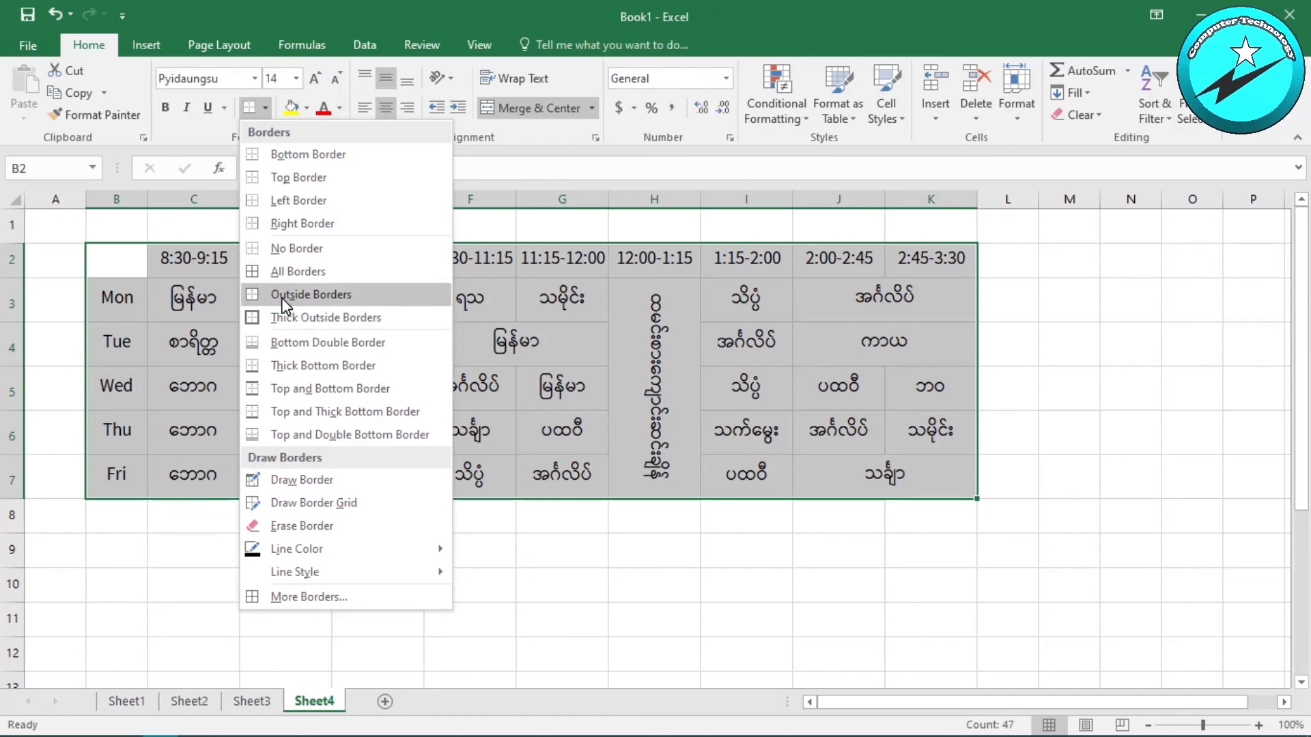
click(327, 272)
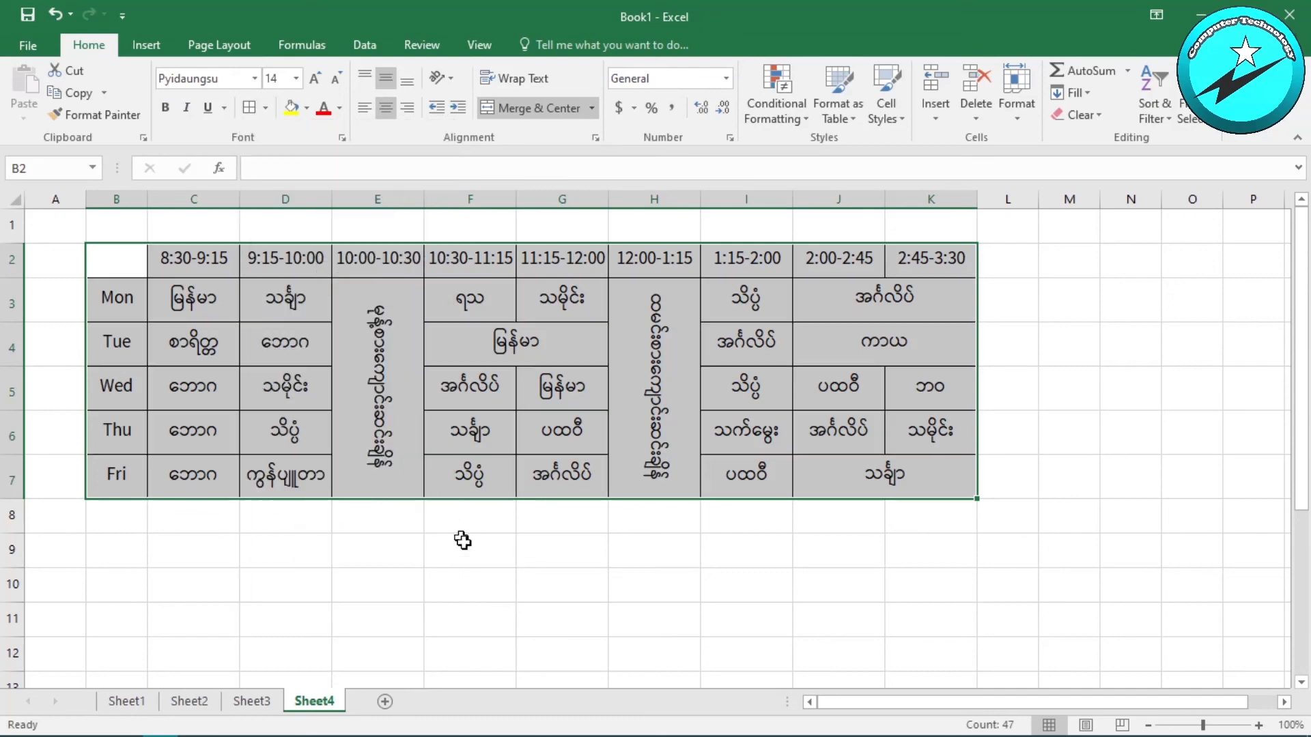
click(474, 577)
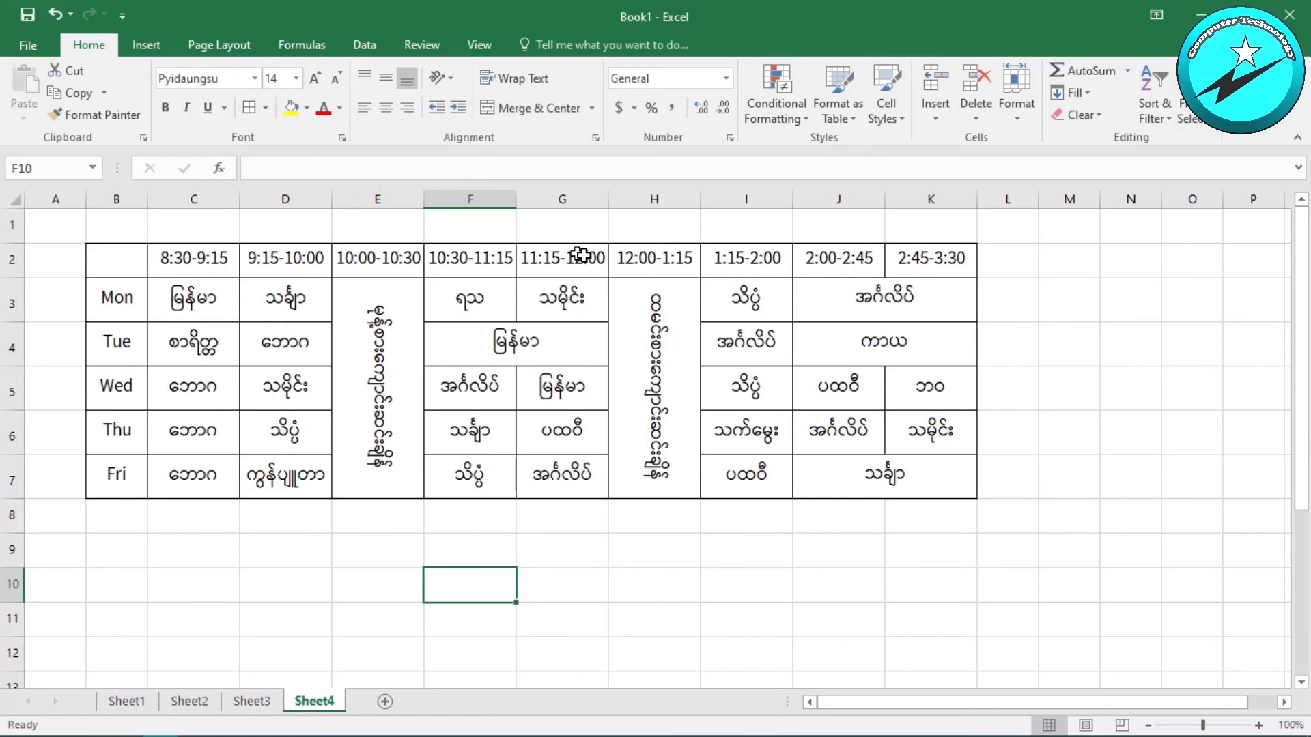
Set the border line color to the light blue theme color and the line style to the thick solid line, and leave border drawing mode.
click(266, 109)
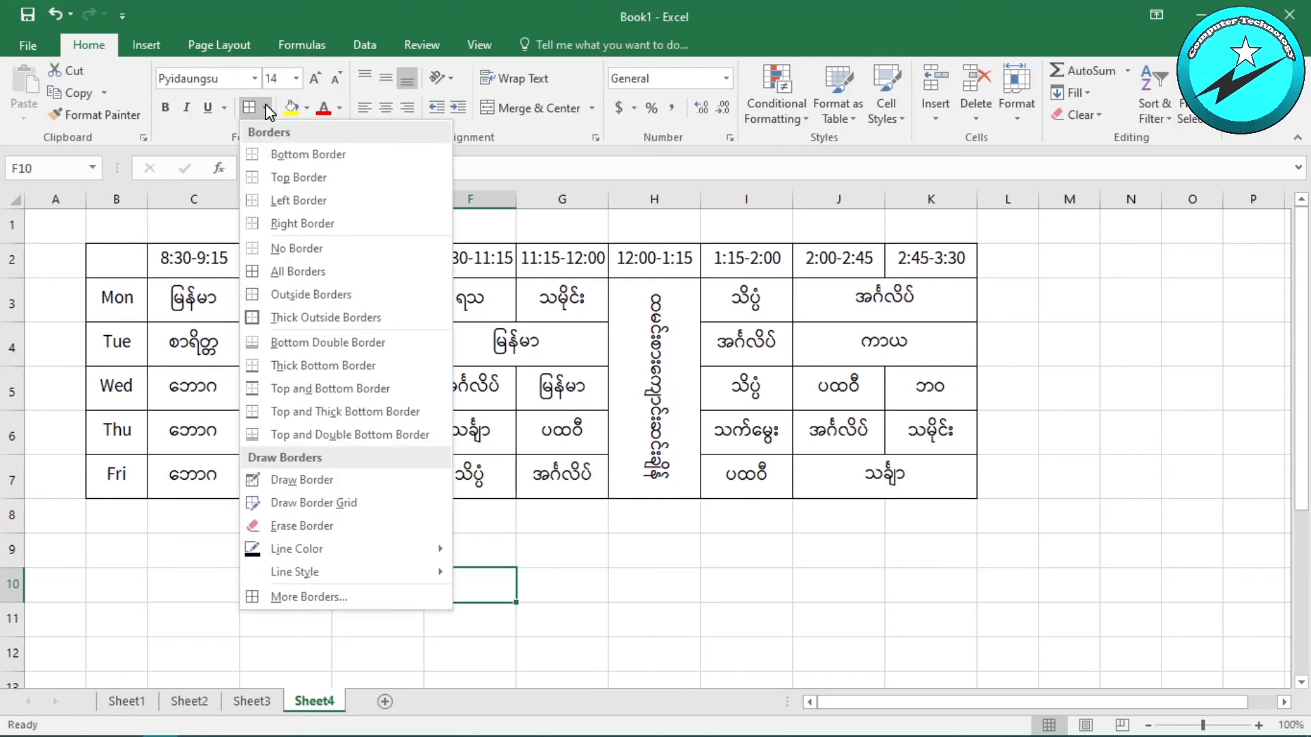
mouse_move(288, 549)
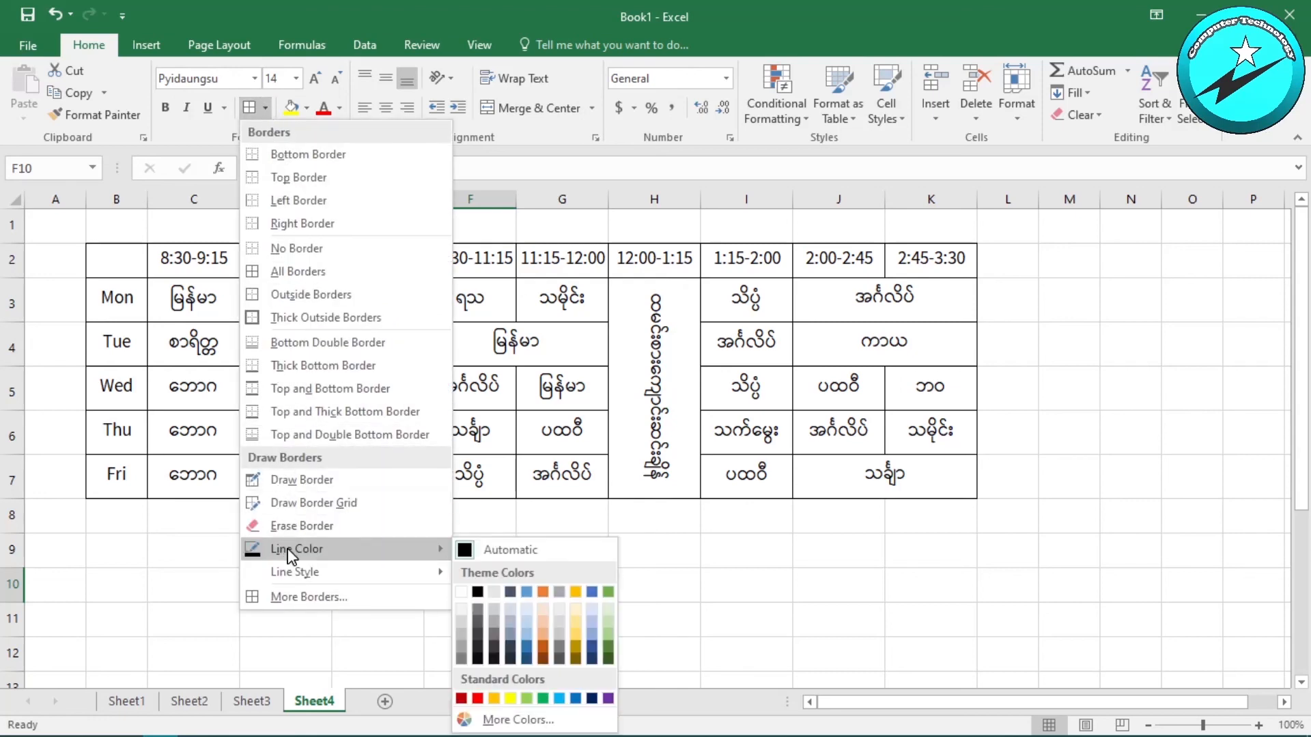
click(527, 593)
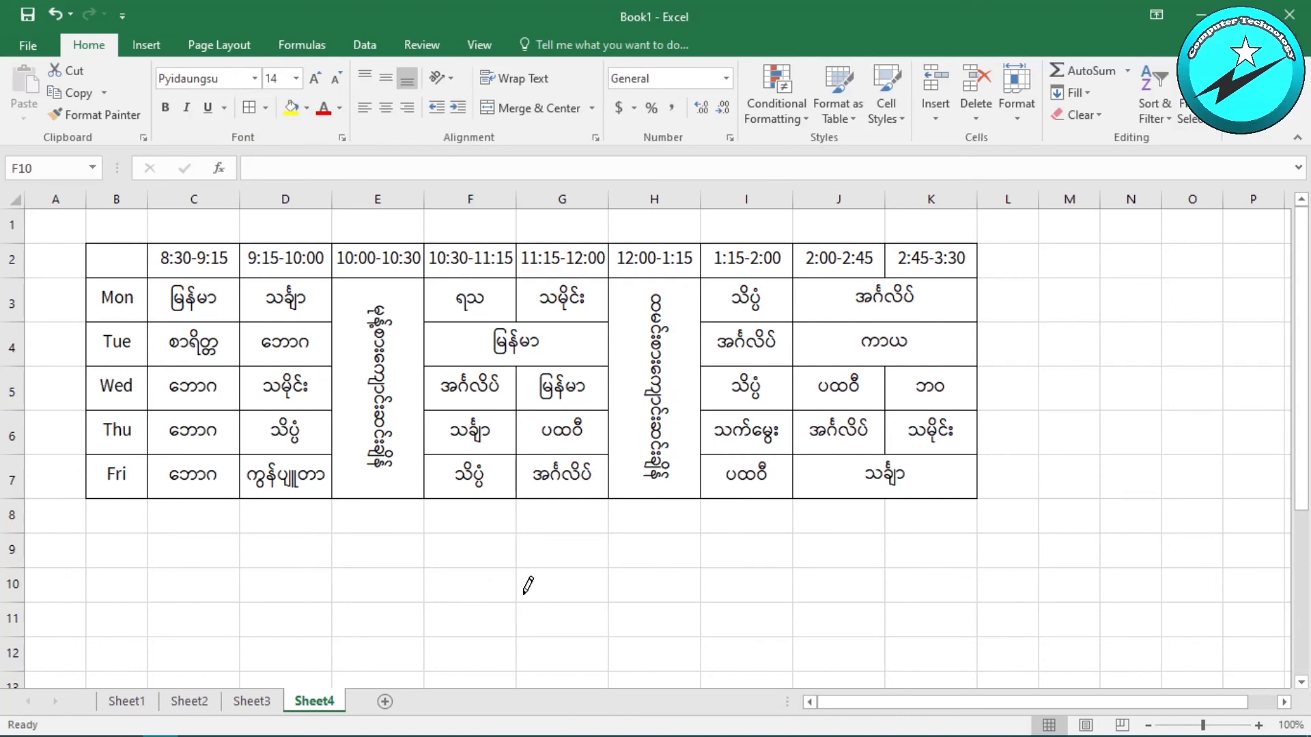
click(311, 107)
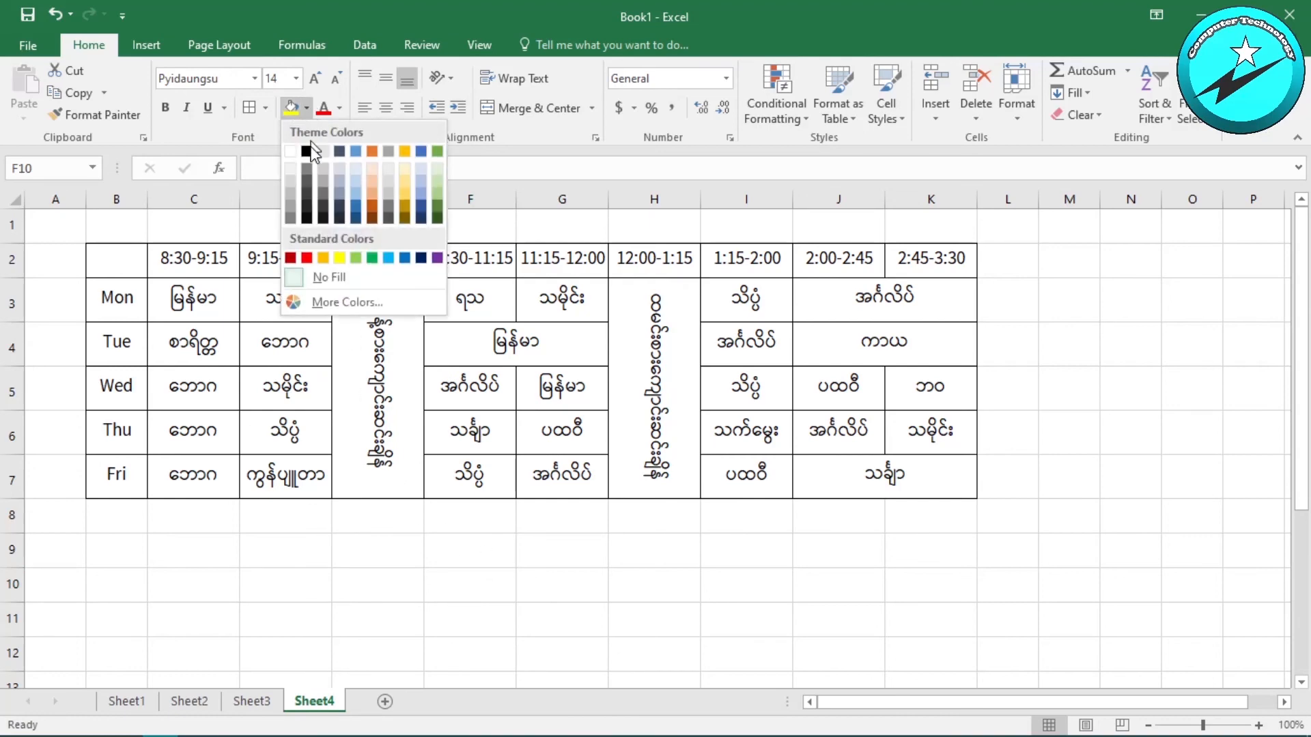
click(265, 106)
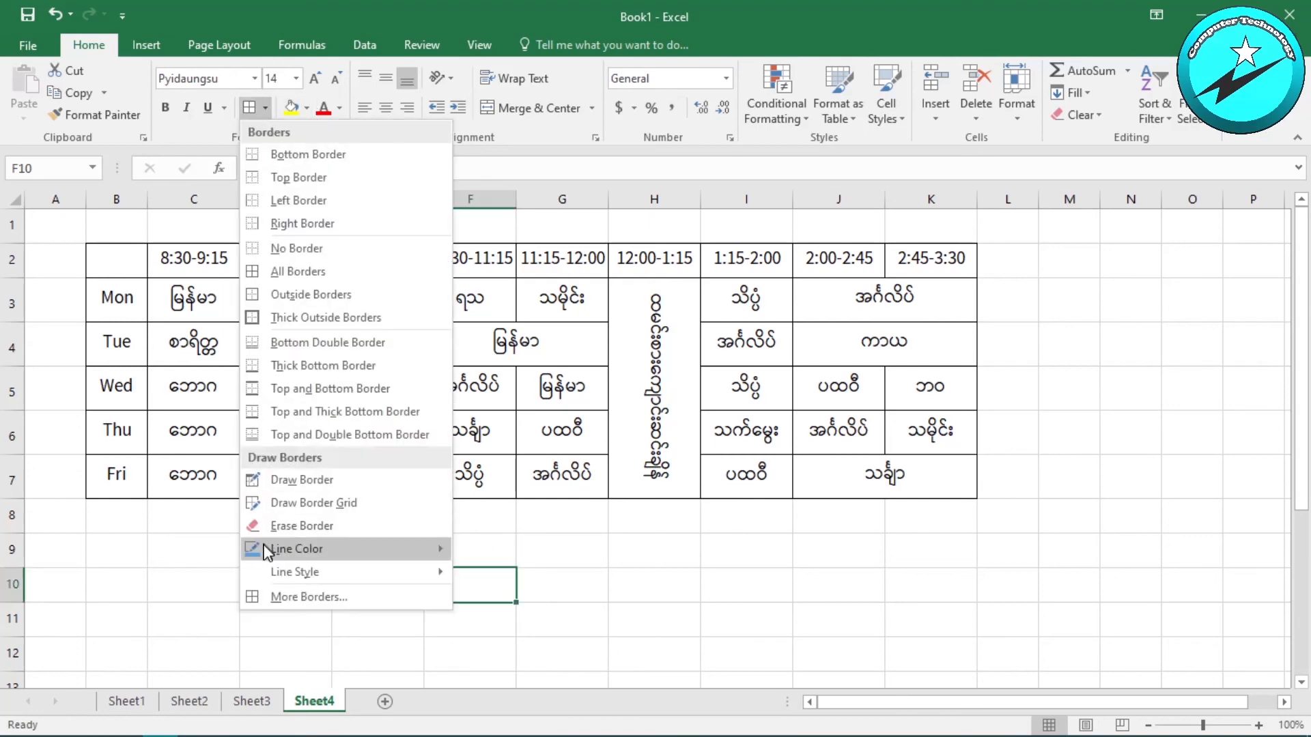
mouse_move(276, 554)
mouse_move(304, 572)
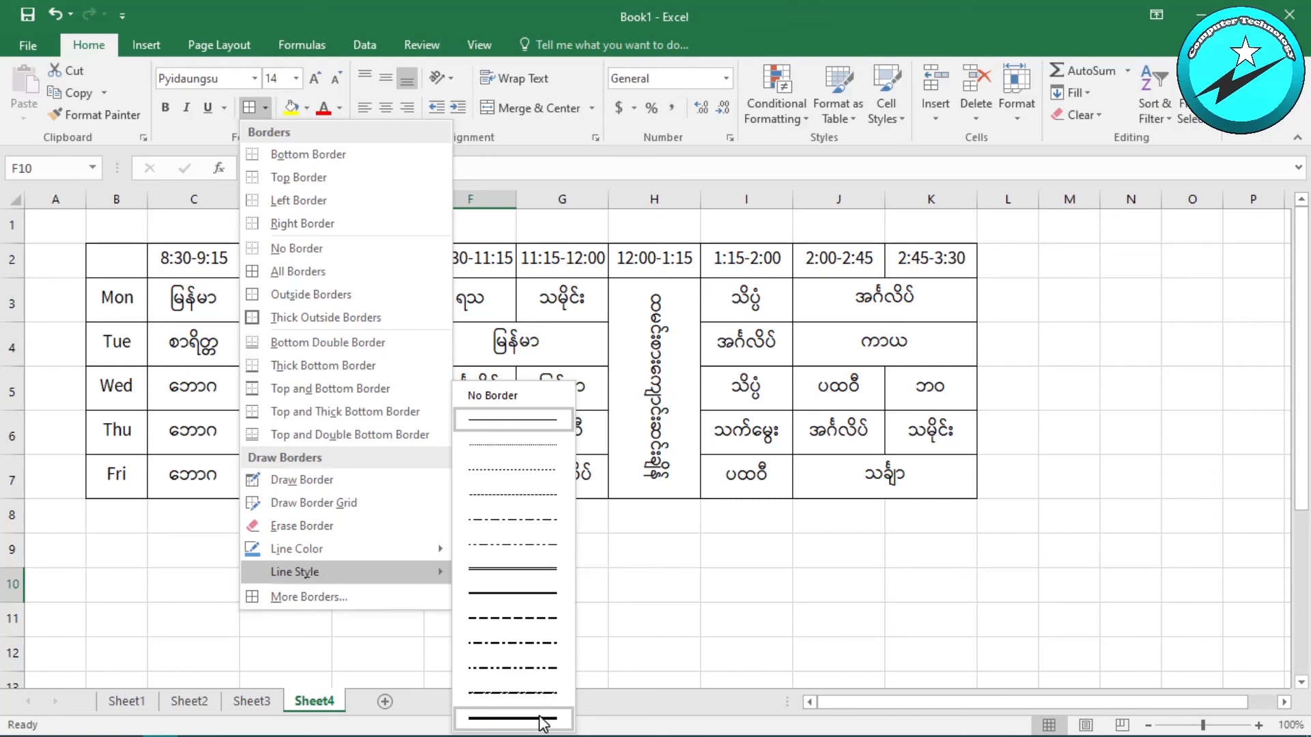
click(513, 719)
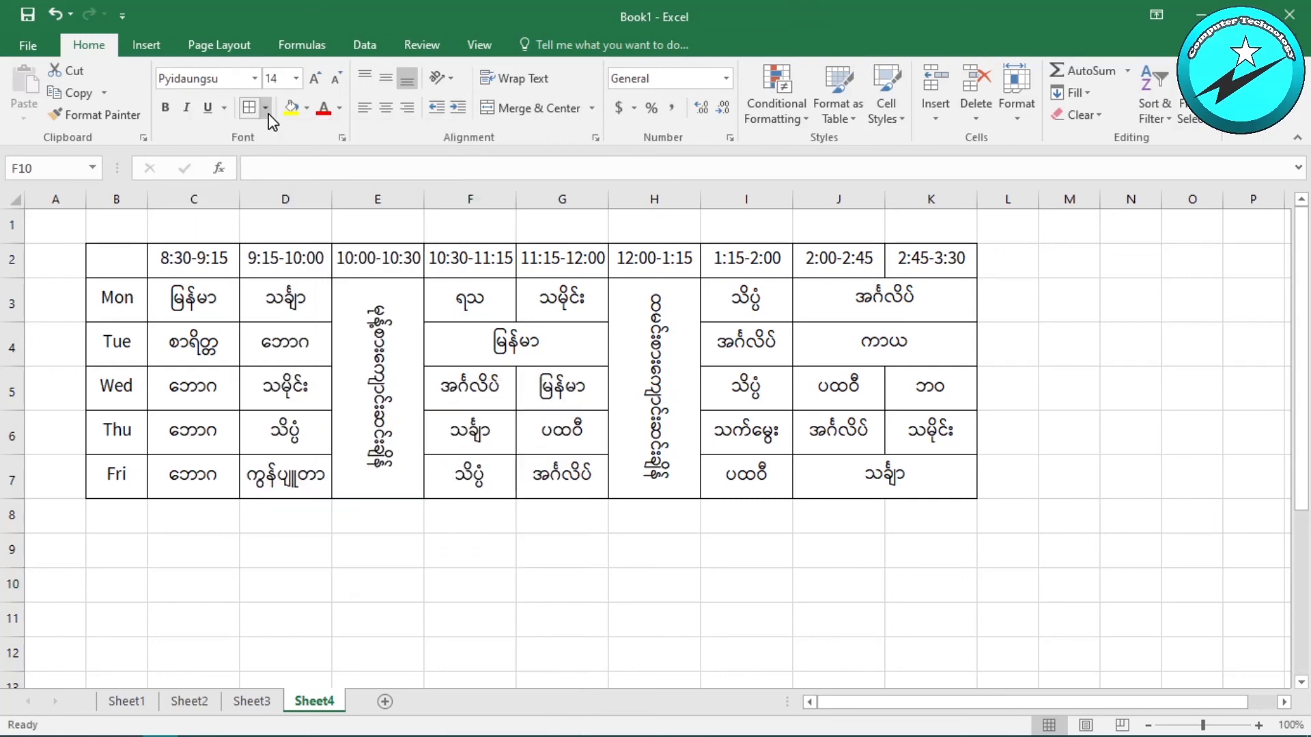
key(Escape)
Apply all borders to the timetable range B2:K7 with the thick blue line.
click(112, 253)
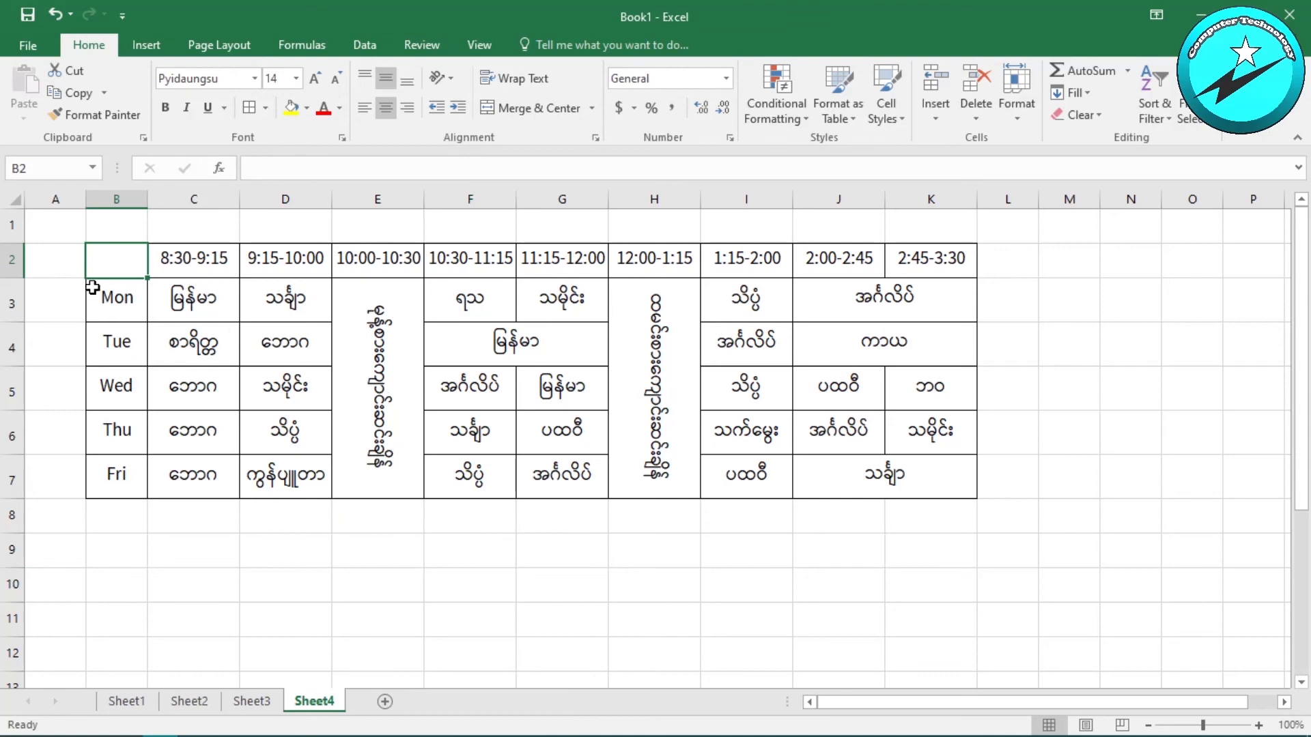
drag(103, 258, 857, 430)
click(265, 107)
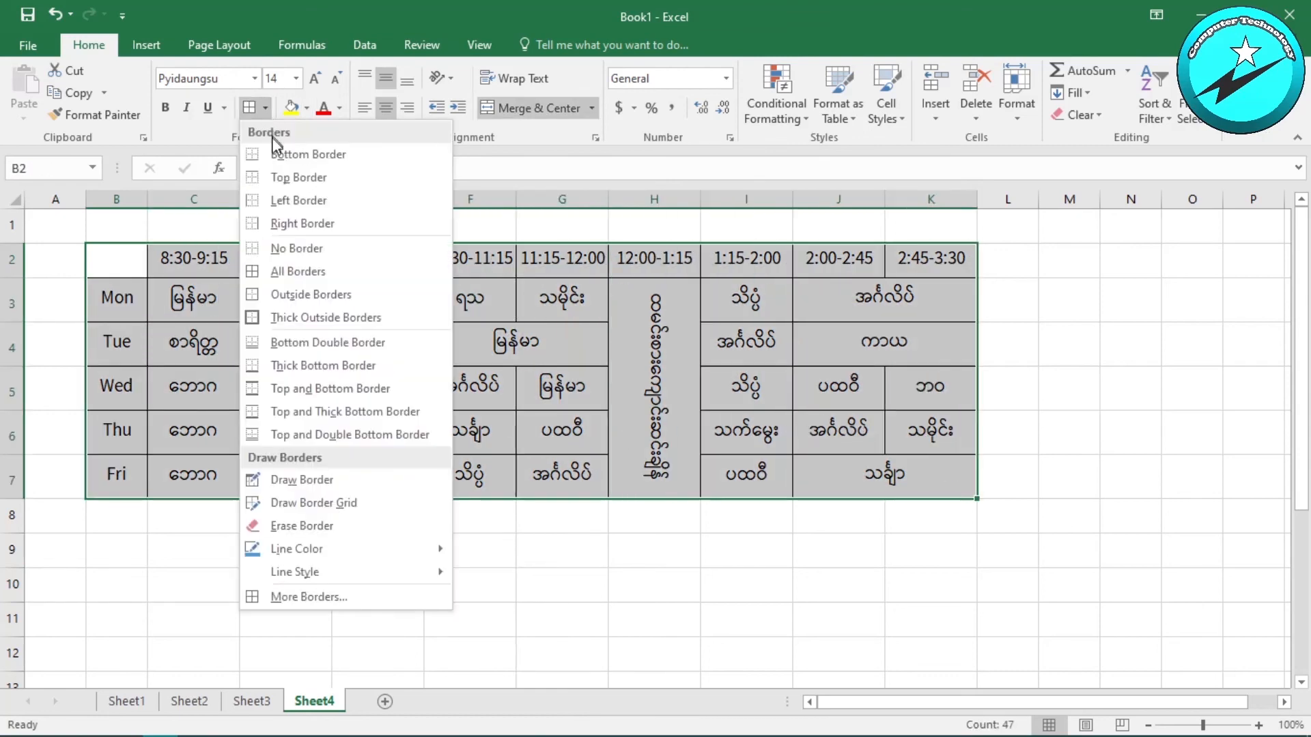
click(283, 270)
click(460, 567)
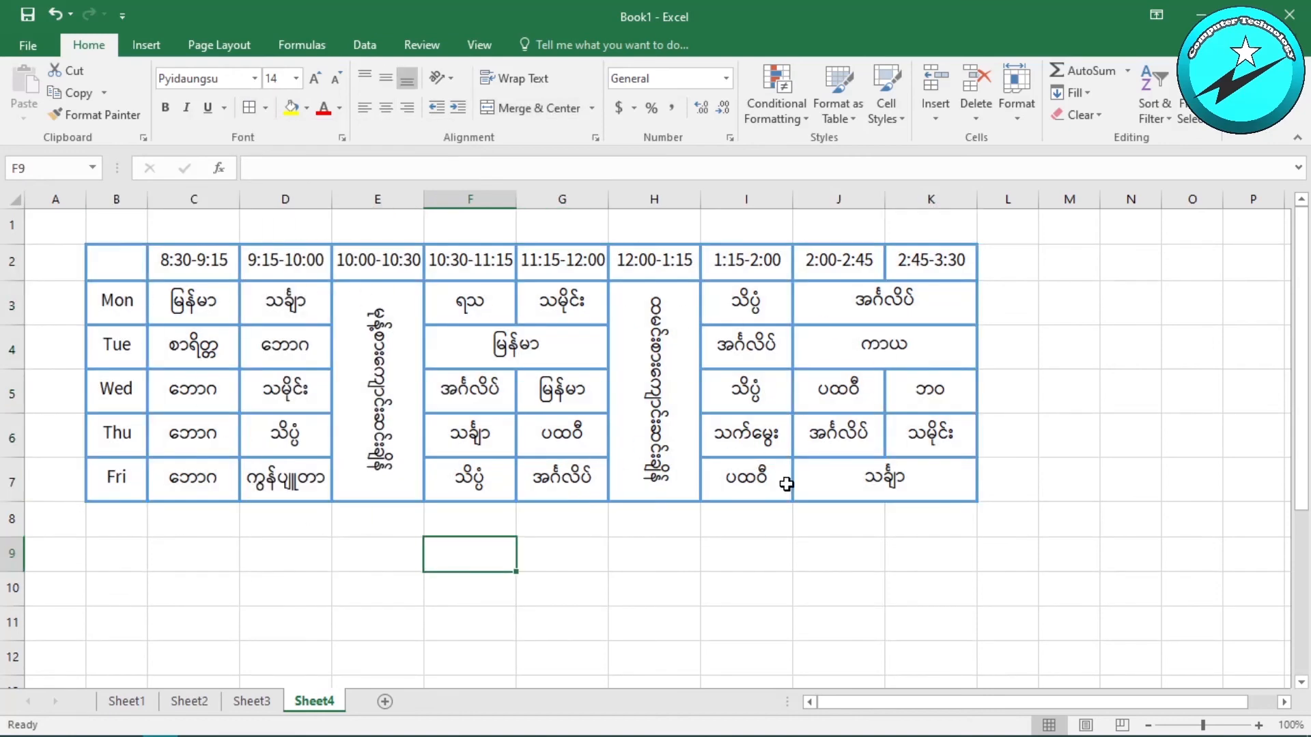
click(291, 588)
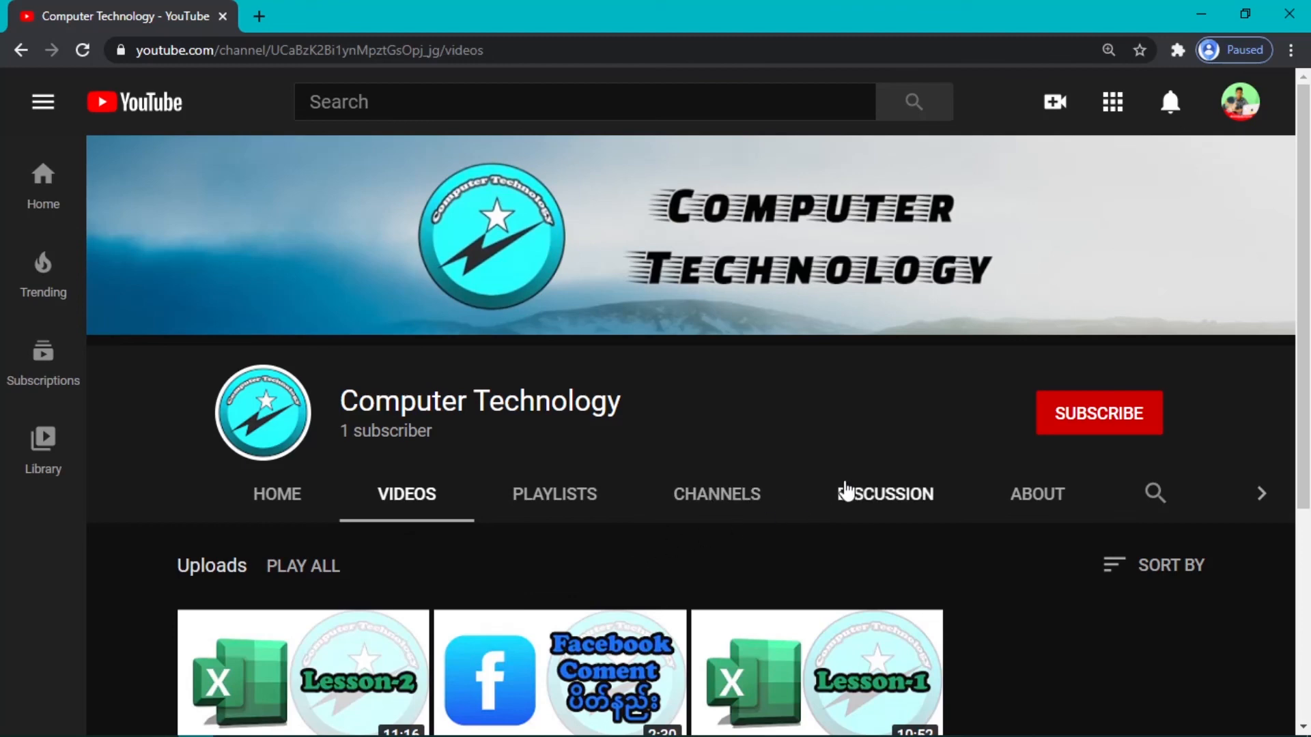
Subscribe to the Computer Technology channel on YouTube.
click(1078, 421)
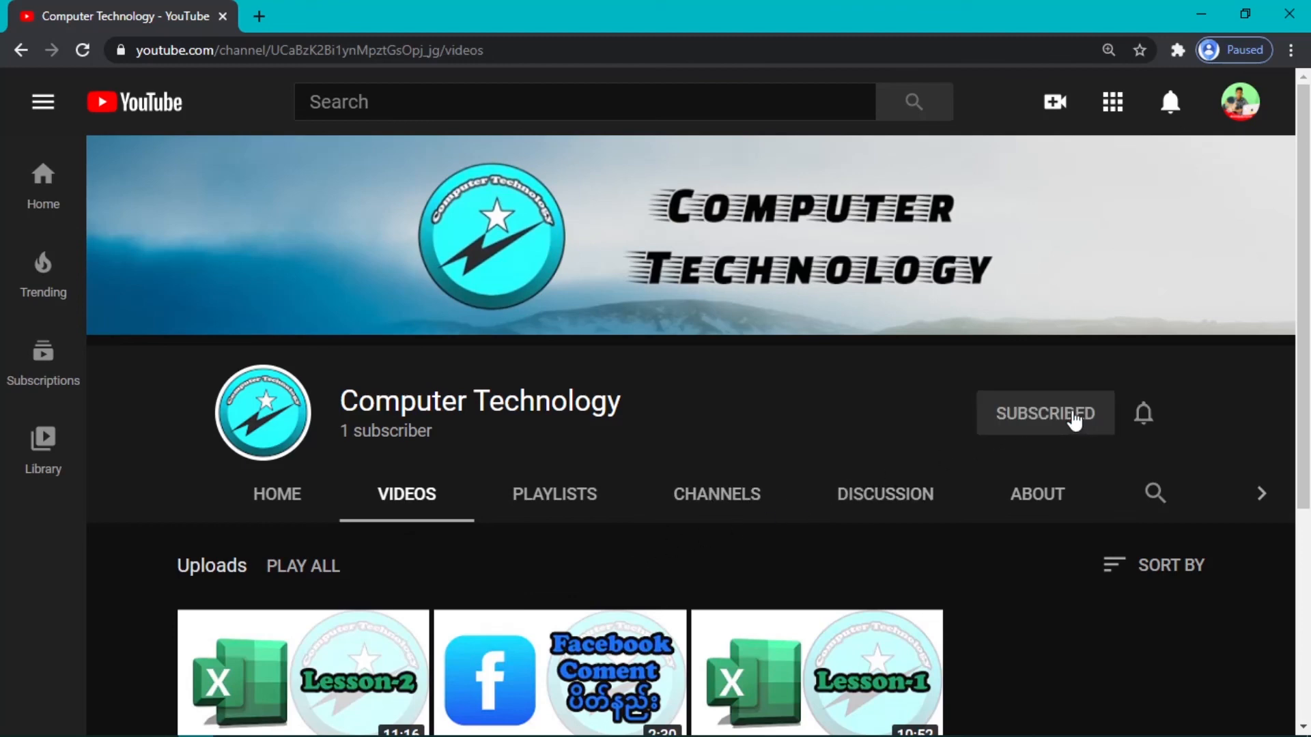